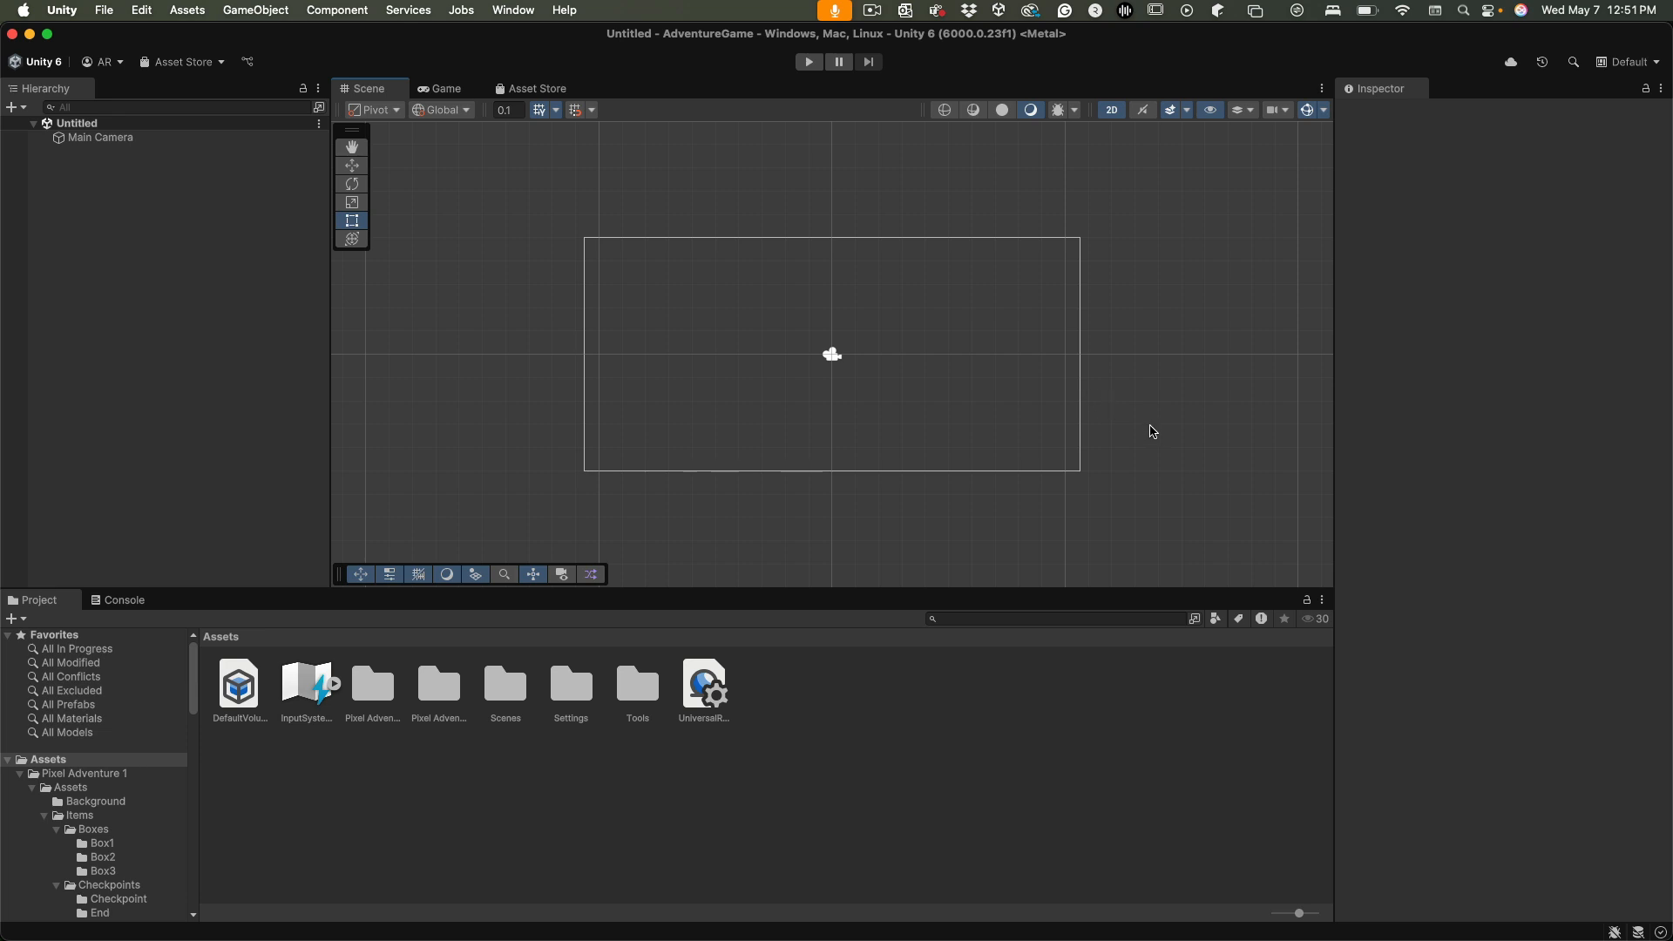
# Compare the scene's 2D view with its 3D perspective view, ending in 2D
pyautogui.moveTo(1168, 409); pyautogui.dragTo(1164, 447, button='middle')
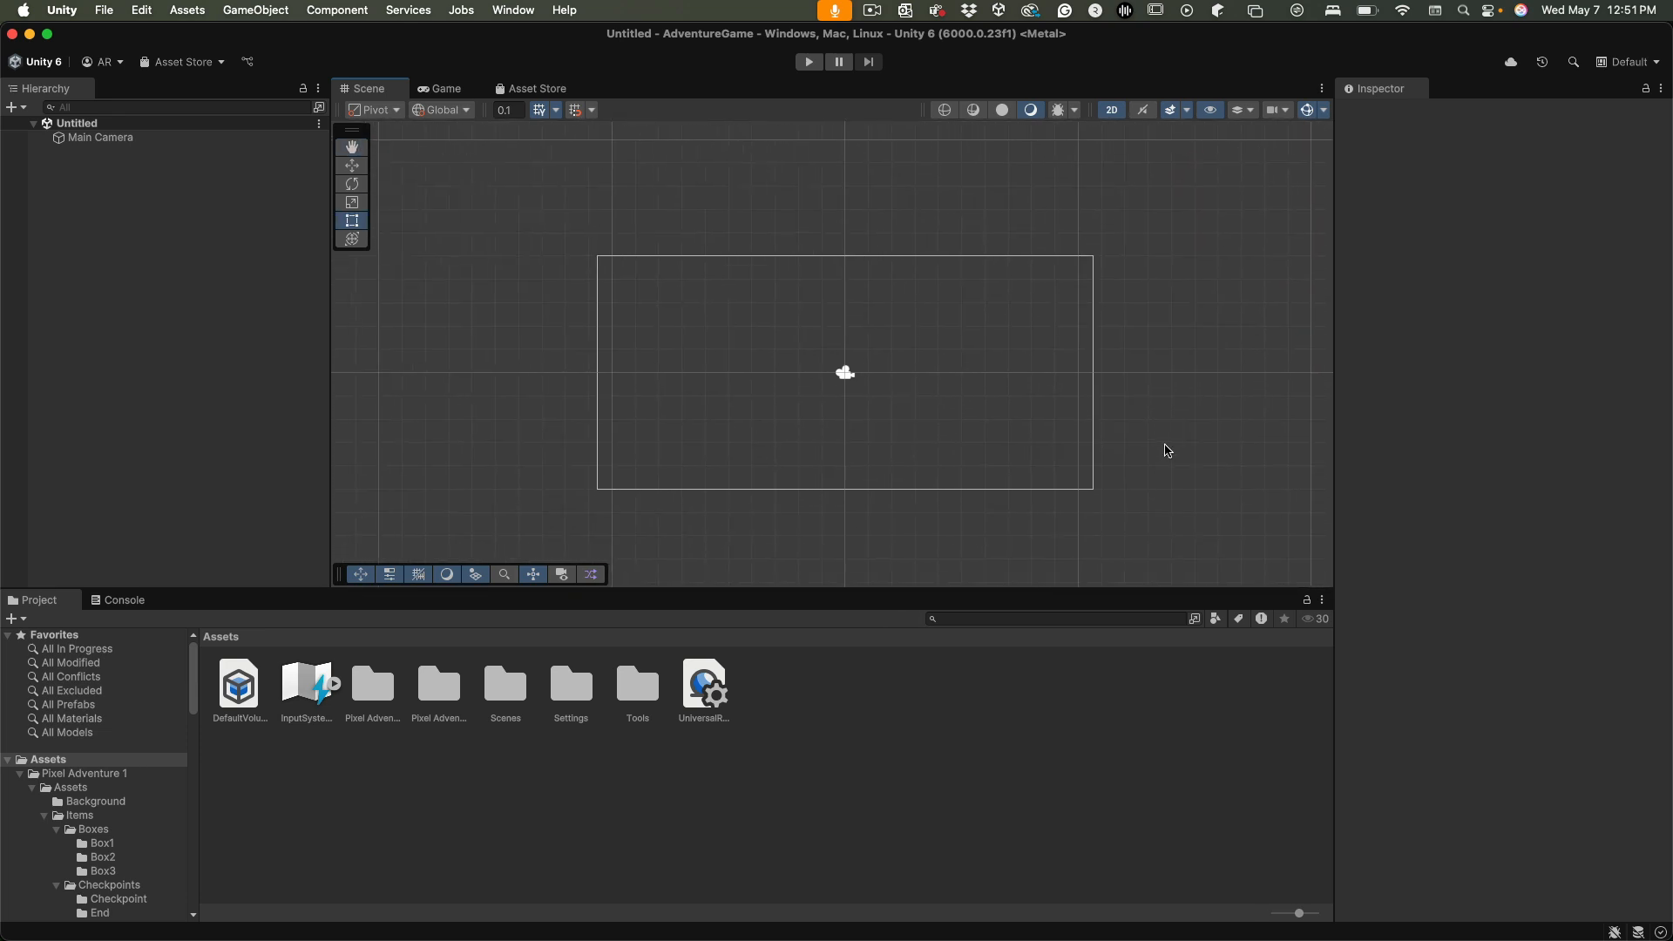
pyautogui.keyDown('alt'); pyautogui.moveTo(1164, 447); pyautogui.dragTo(1144, 212, button='right'); pyautogui.keyUp('alt')
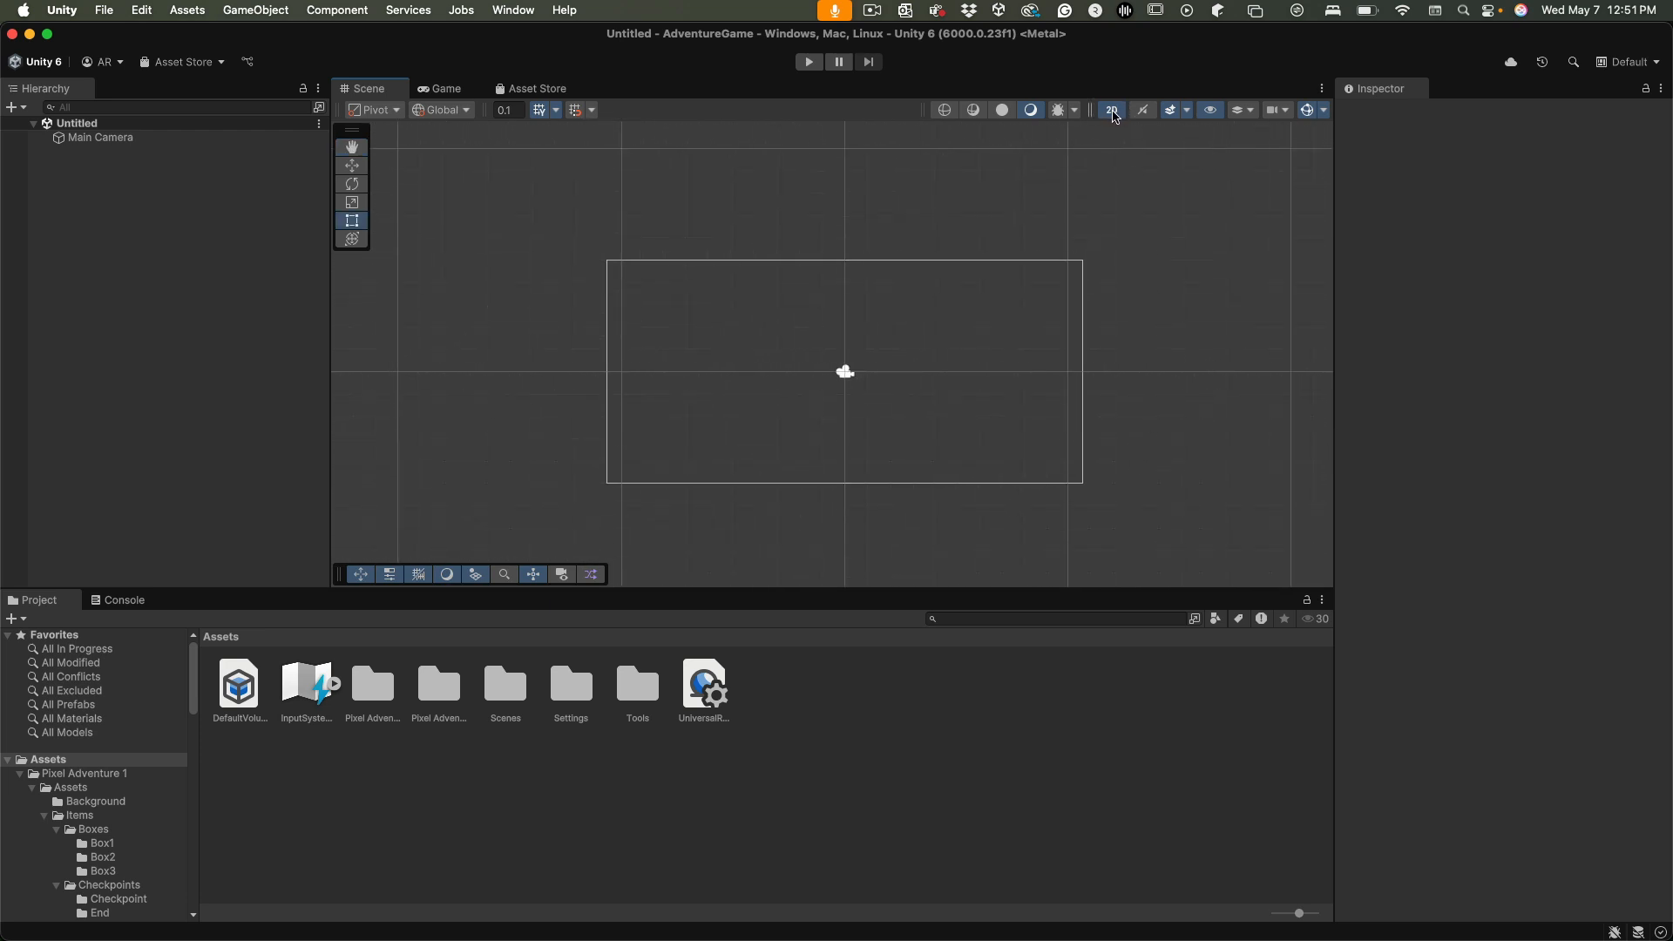
pyautogui.click(1114, 113)
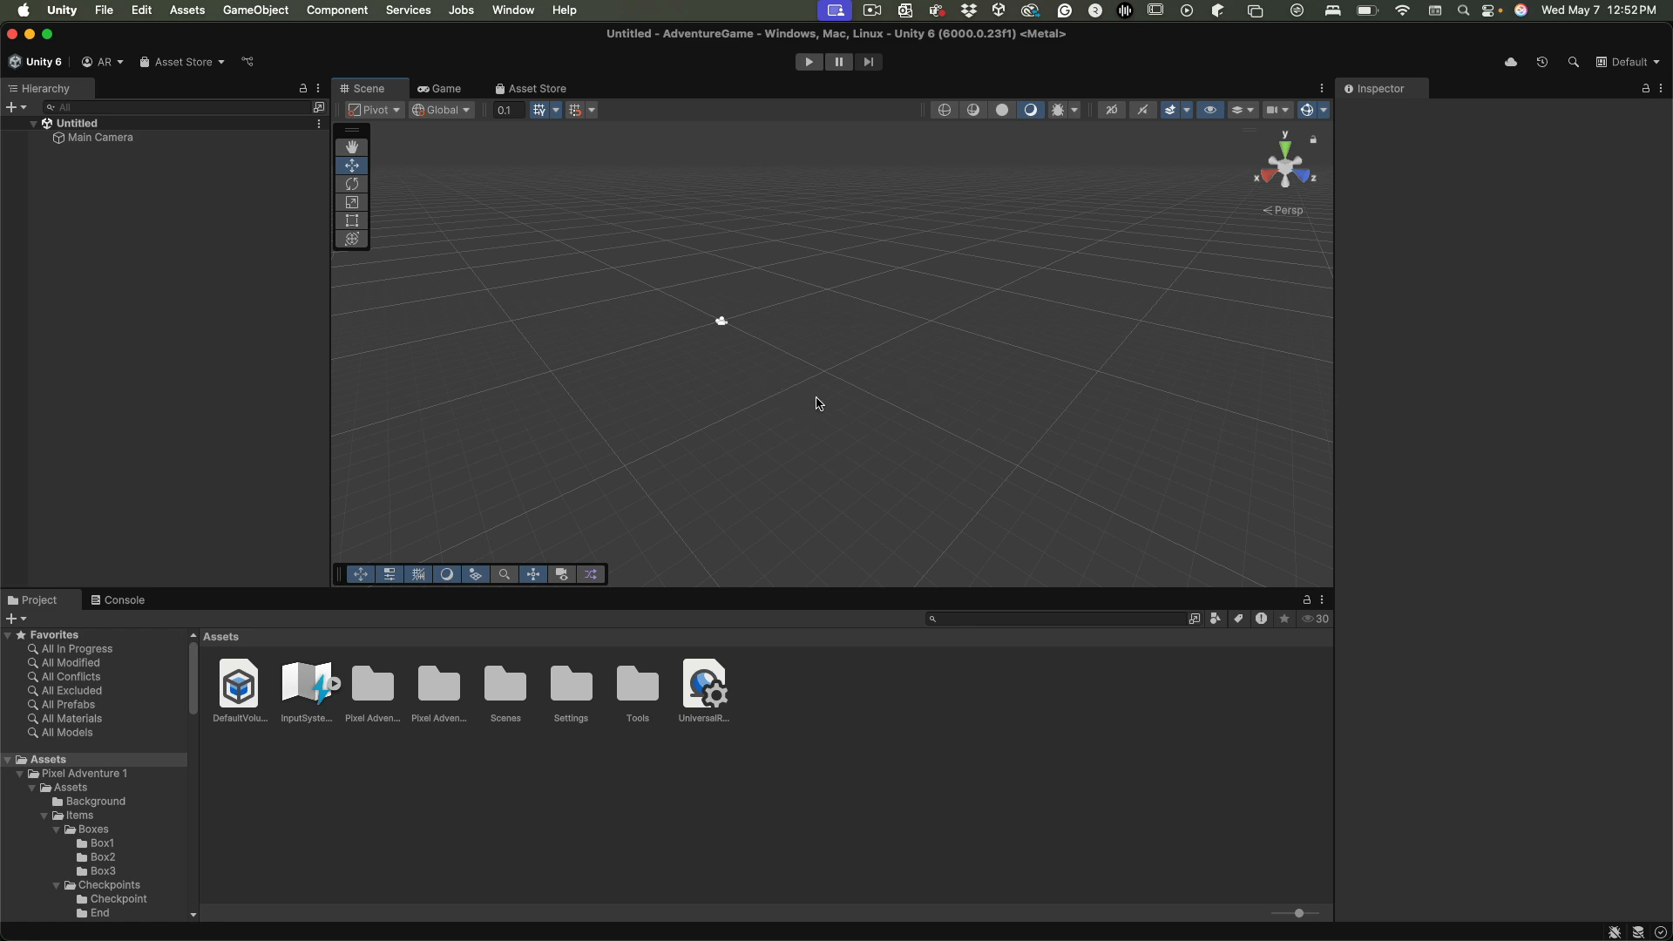
pyautogui.click(1112, 111)
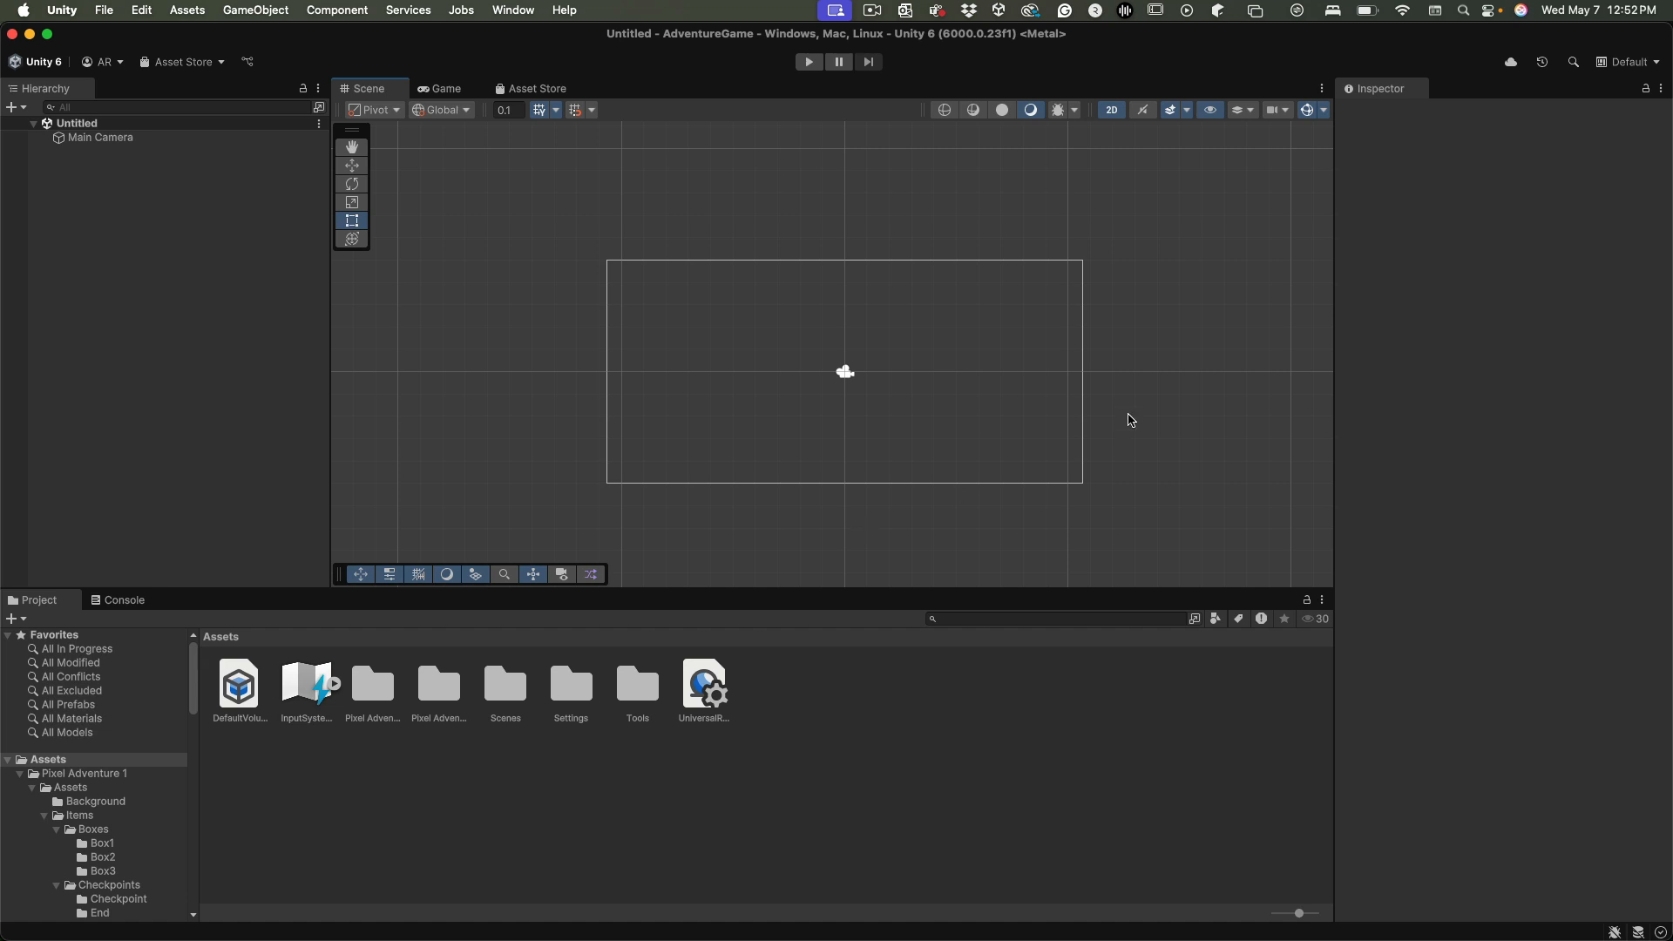
pyautogui.moveTo(1166, 440); pyautogui.dragTo(1188, 372, button='middle')
pyautogui.keyDown('alt'); pyautogui.moveTo(1108, 408); pyautogui.dragTo(1210, 389, button='right'); pyautogui.keyUp('alt')
pyautogui.moveTo(1233, 376); pyautogui.dragTo(1158, 369, button='middle')
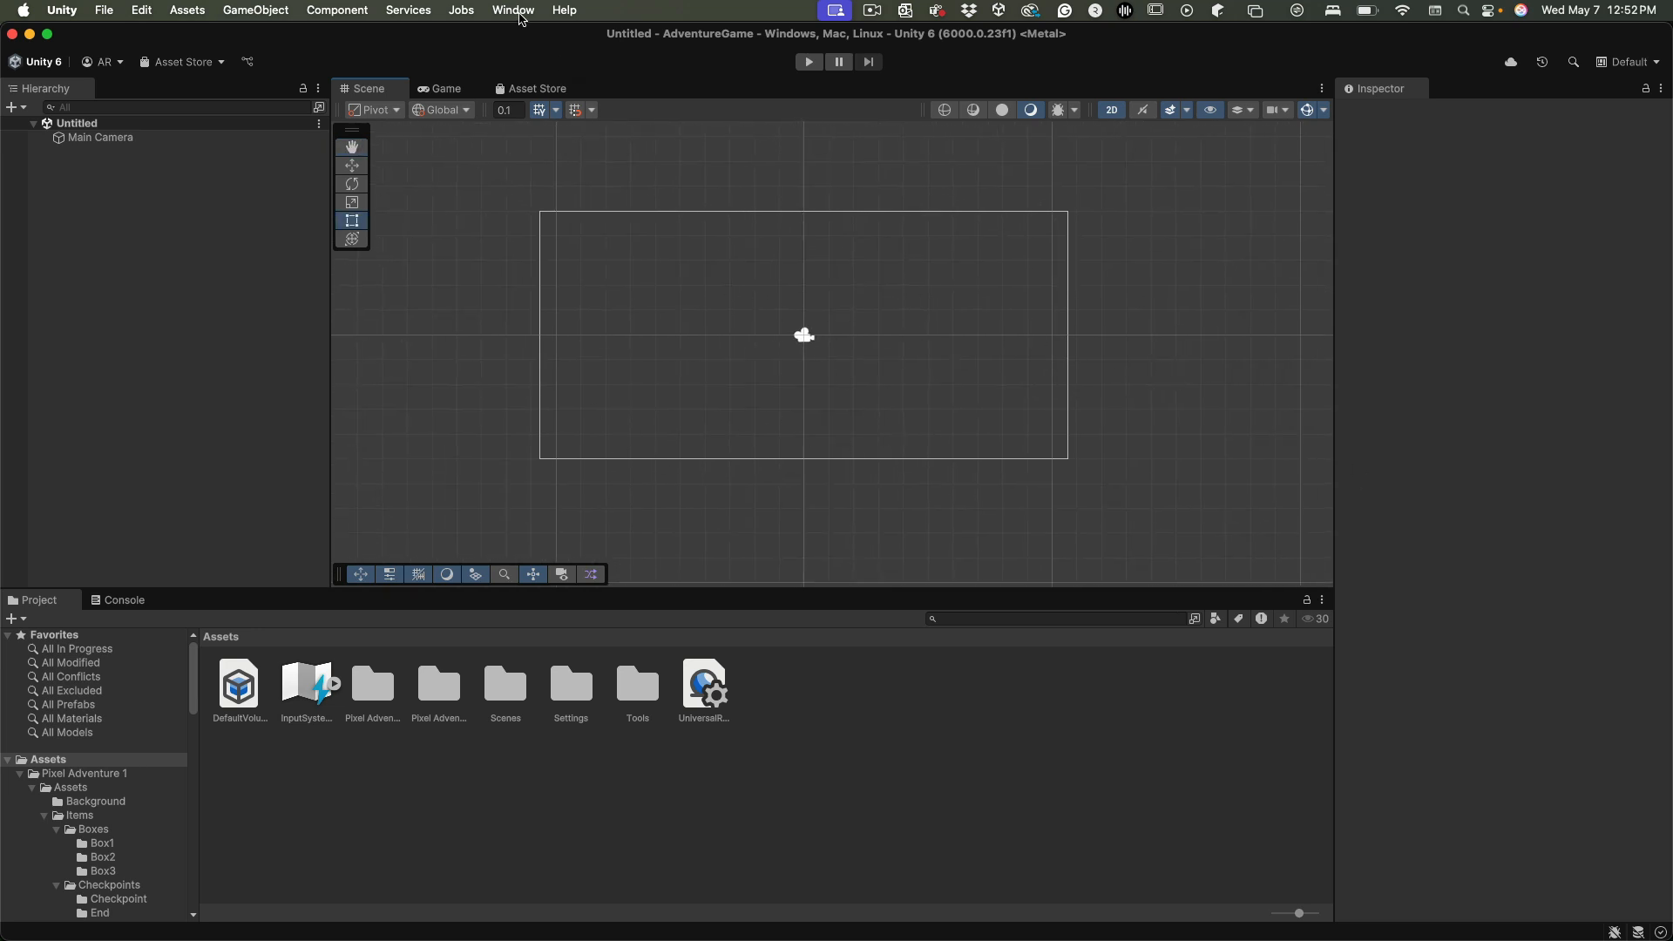
# Switch the editor layout to 2 by 3 and widen the Project window and its folder tree column
pyautogui.click(514, 11)
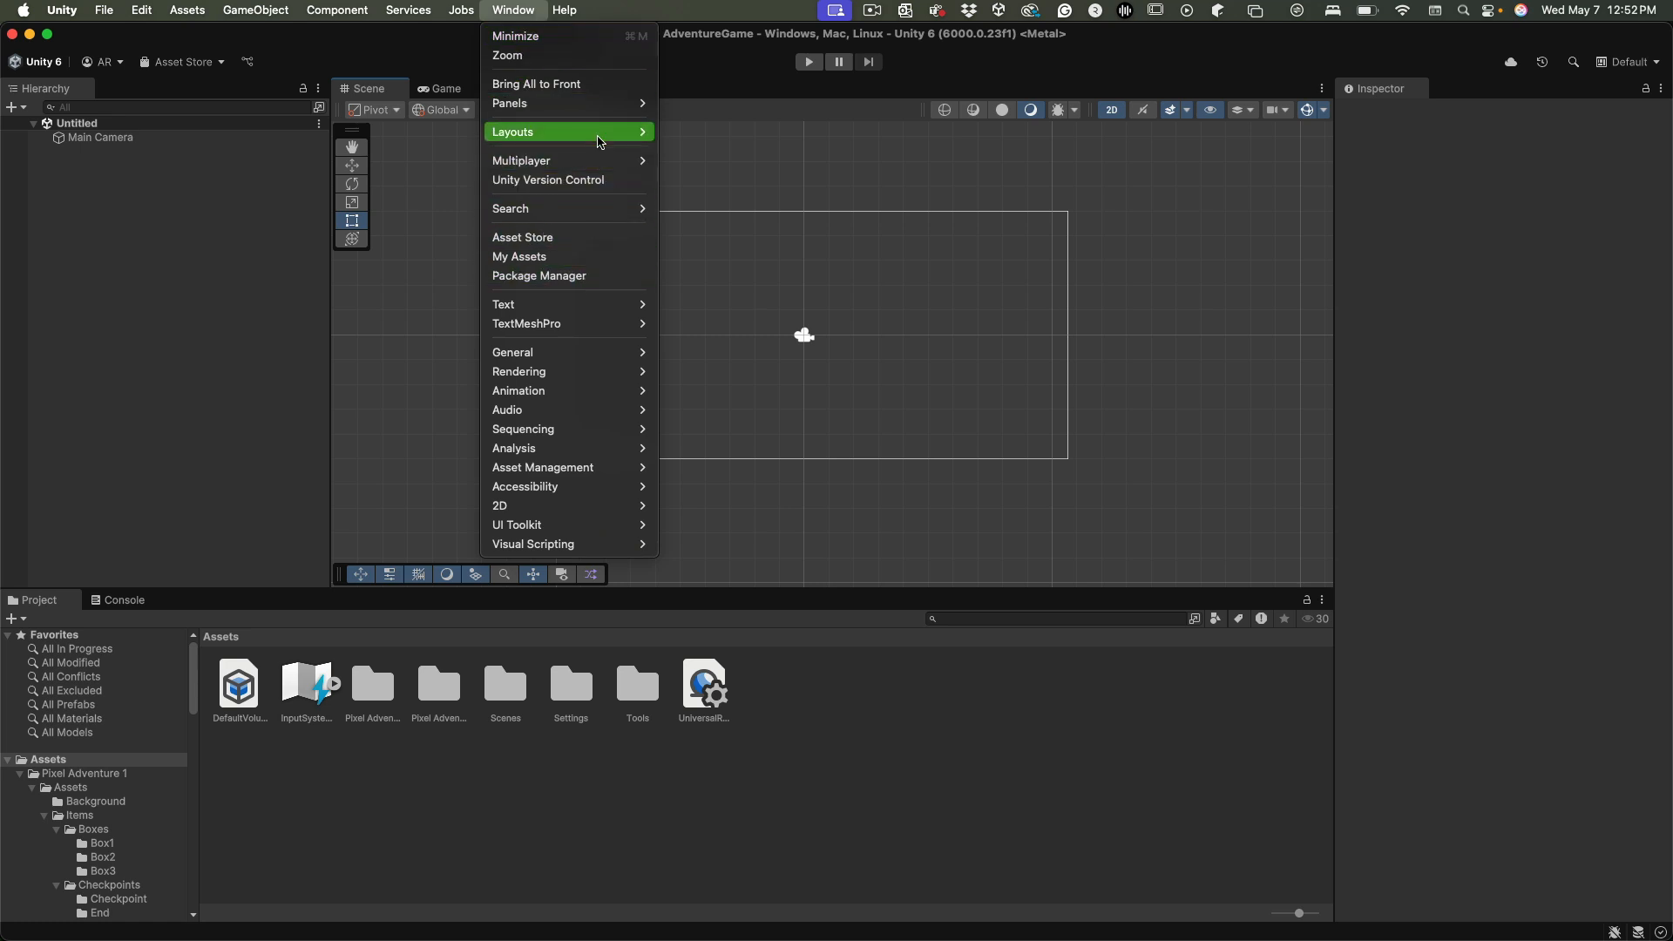
pyautogui.moveTo(600, 142)
pyautogui.click(758, 132)
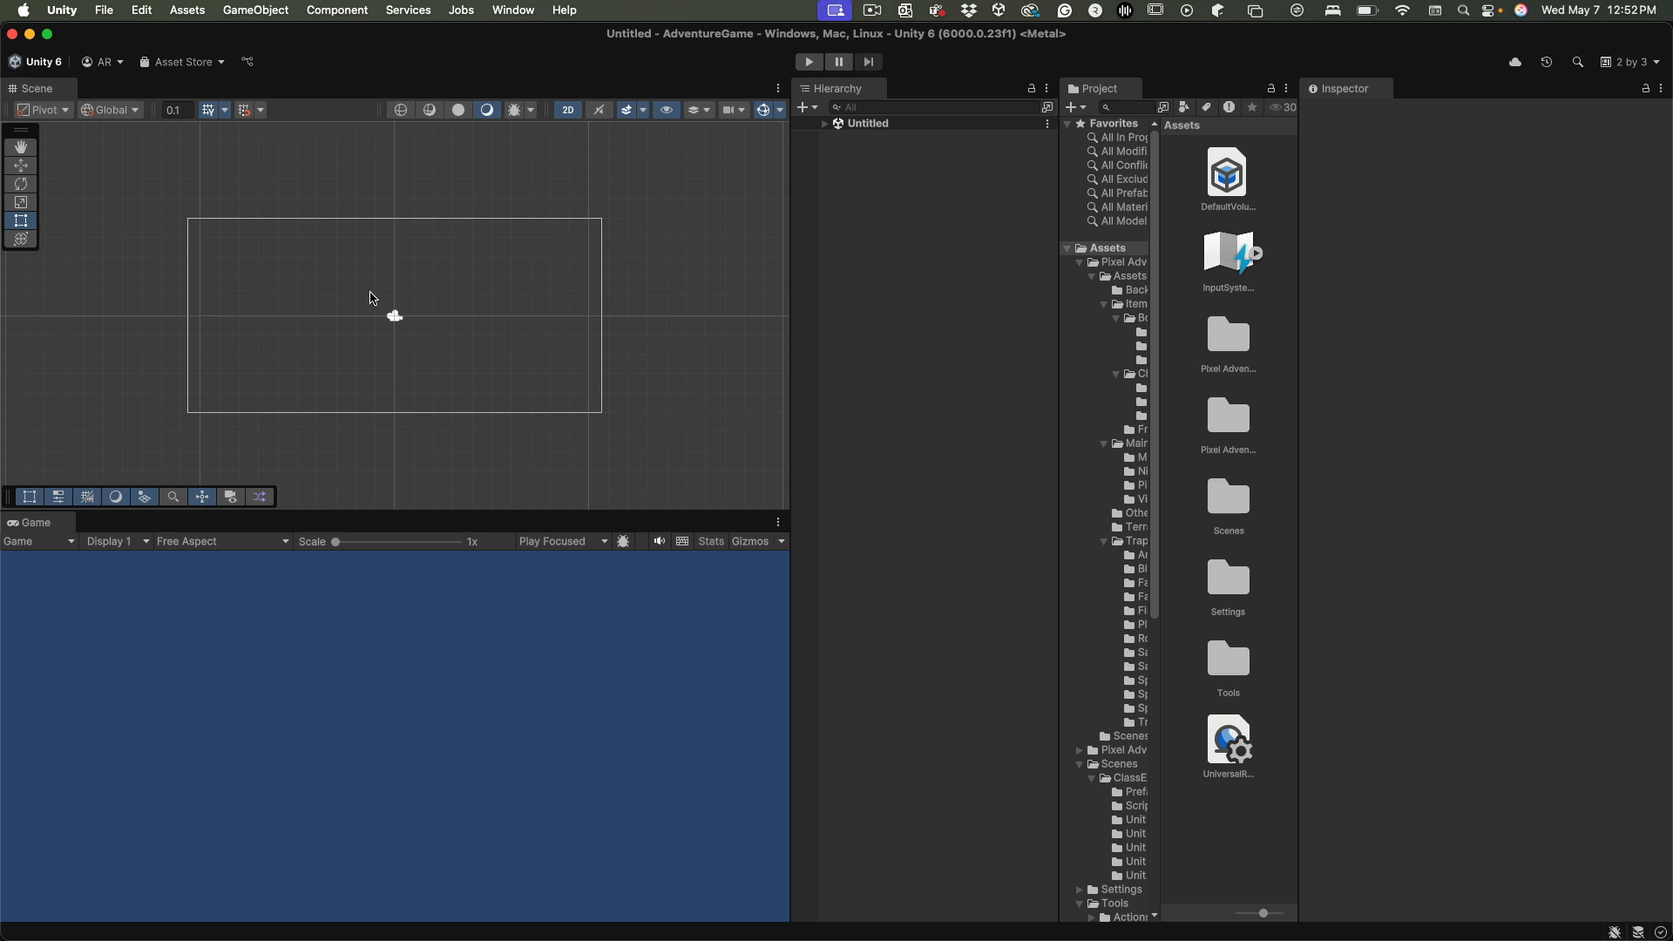
pyautogui.moveTo(1058, 387); pyautogui.dragTo(1012, 398)
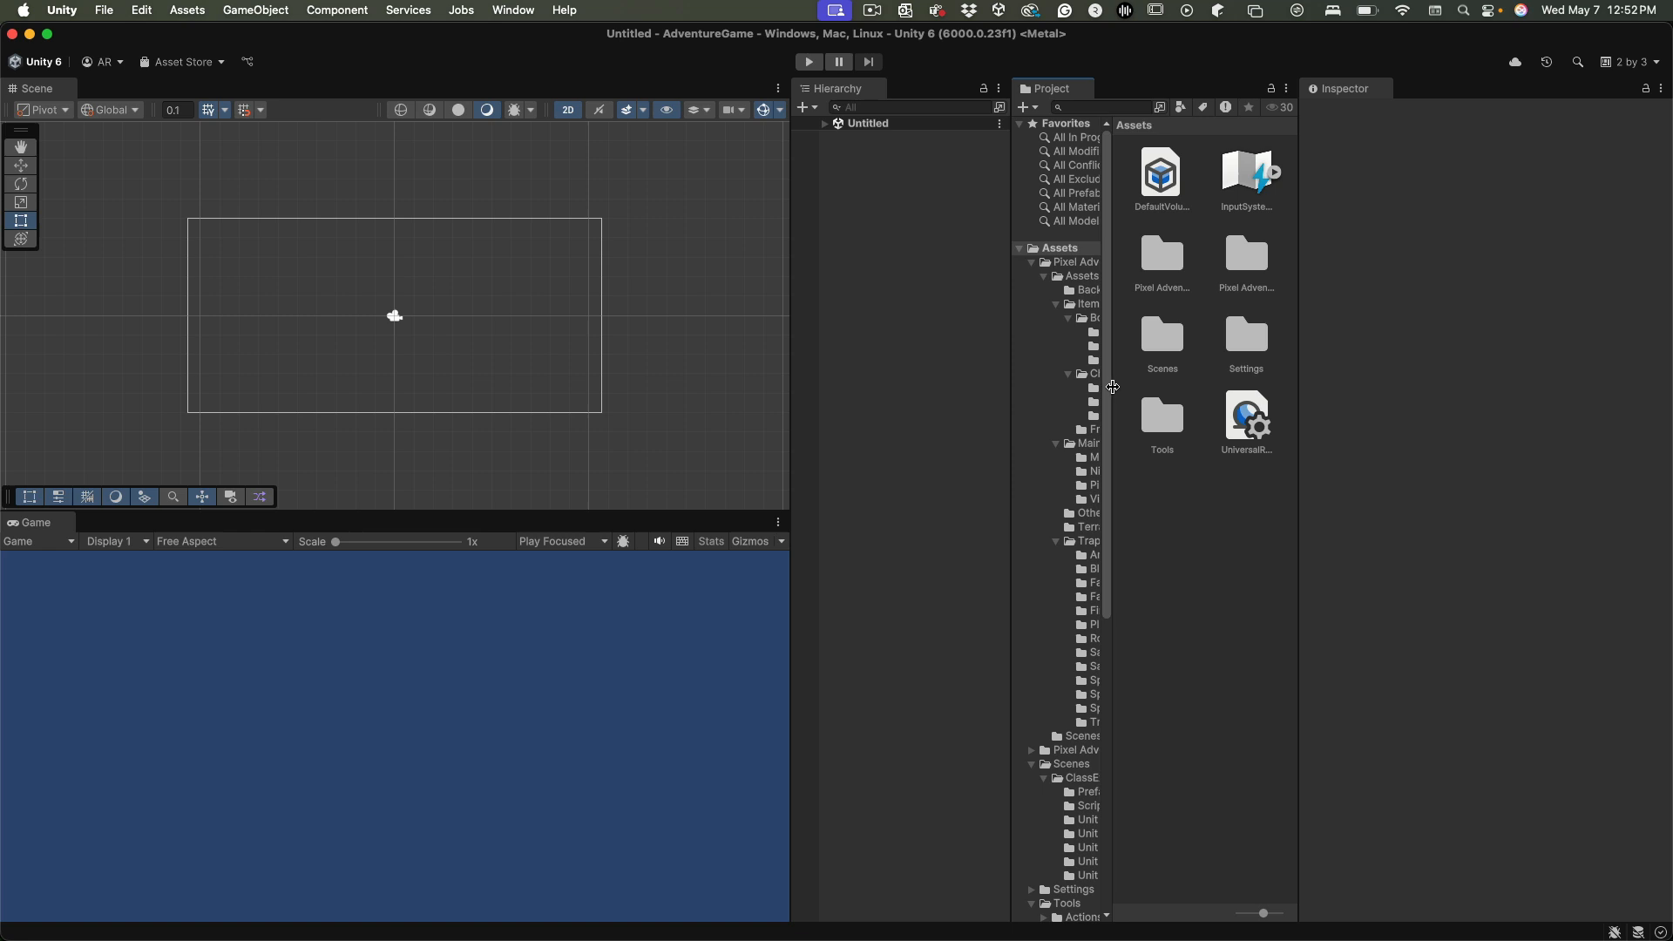
pyautogui.moveTo(1112, 393); pyautogui.dragTo(1155, 393)
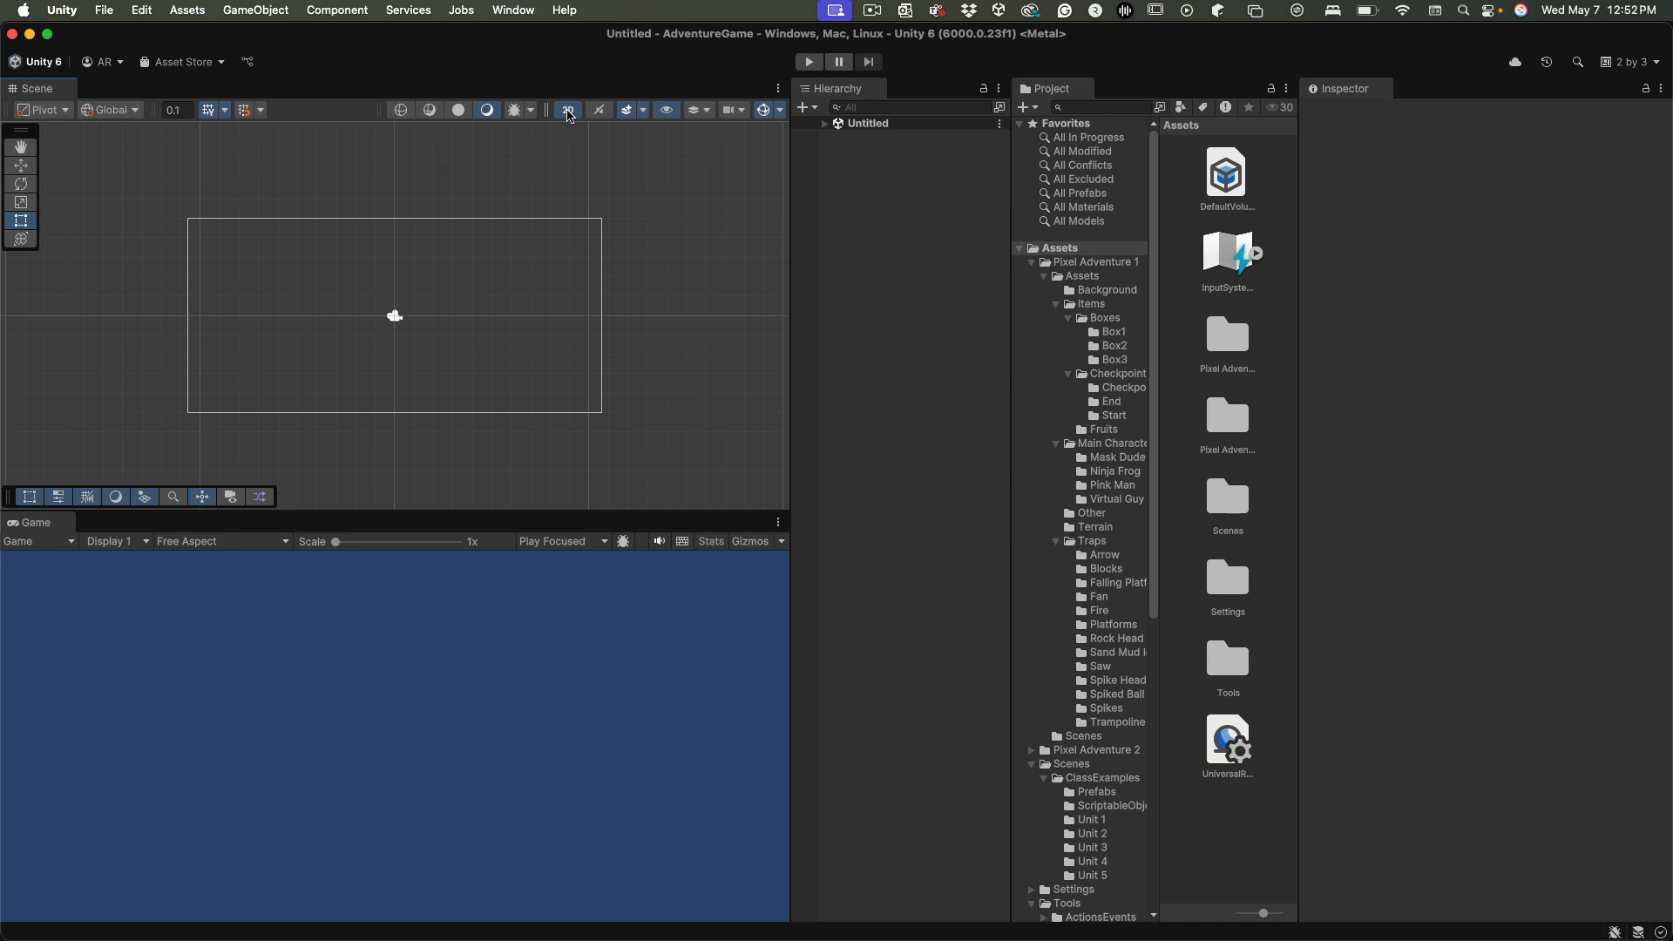
# Orbit the empty scene in 3D perspective, finishing back in 2D mode
pyautogui.click(569, 111)
pyautogui.moveTo(575, 399); pyautogui.dragTo(613, 310, button='right')
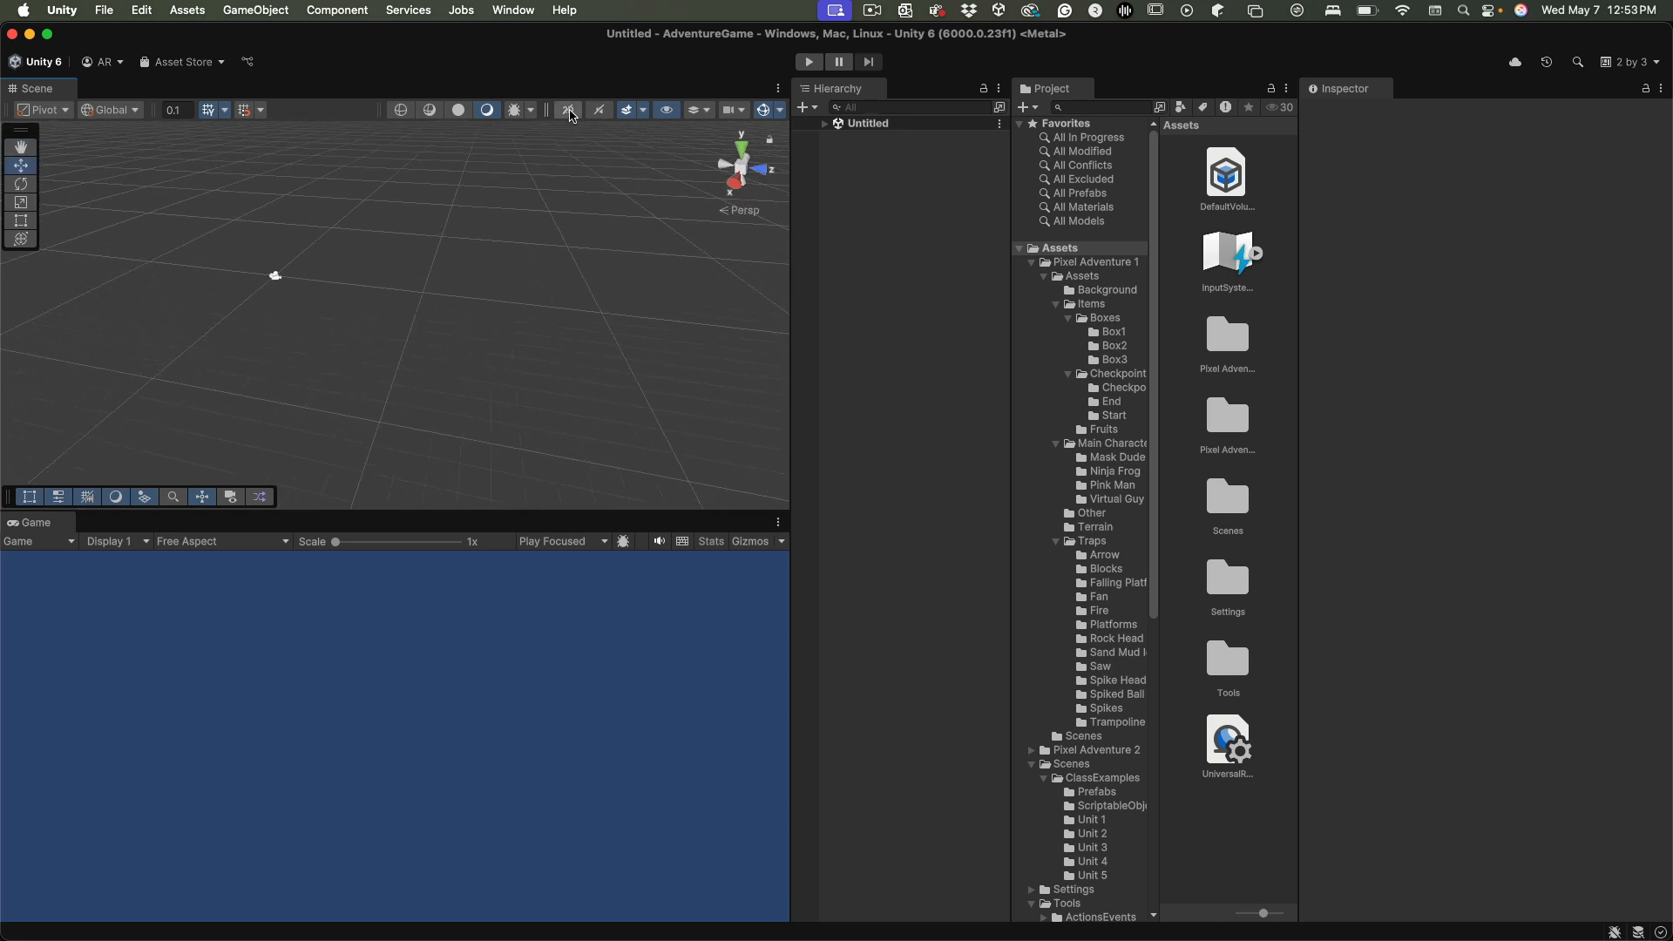
pyautogui.click(569, 111)
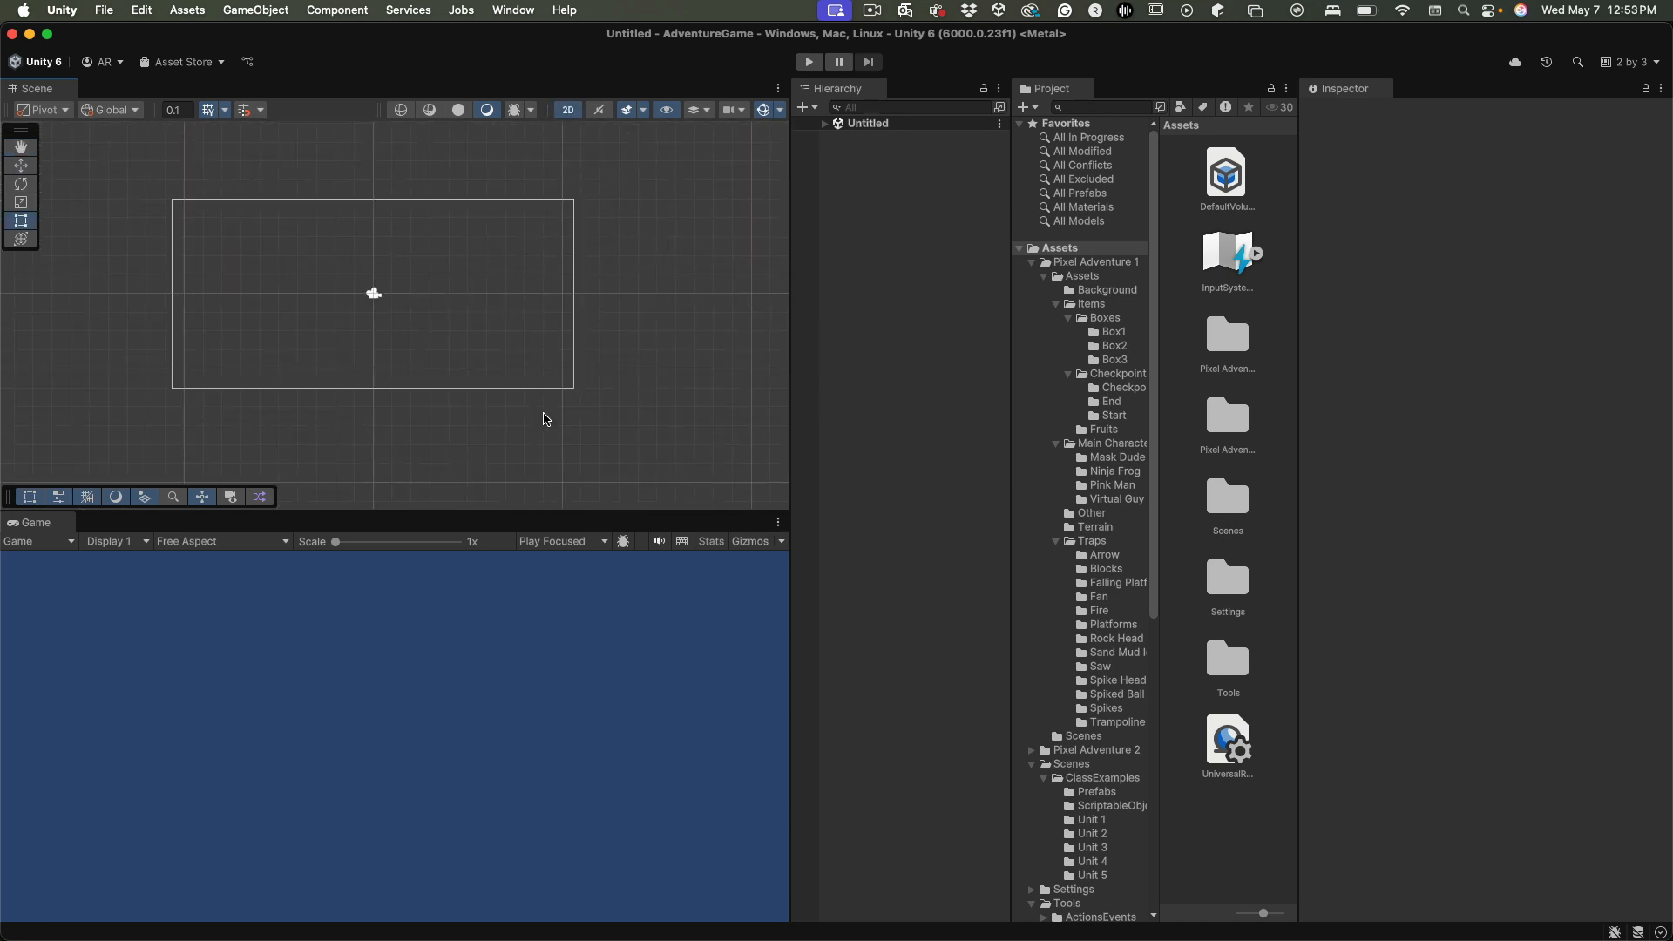
# Inspect the Main Camera's components in the Untitled scene and the Assets folder tree
pyautogui.click(824, 124)
pyautogui.click(882, 138)
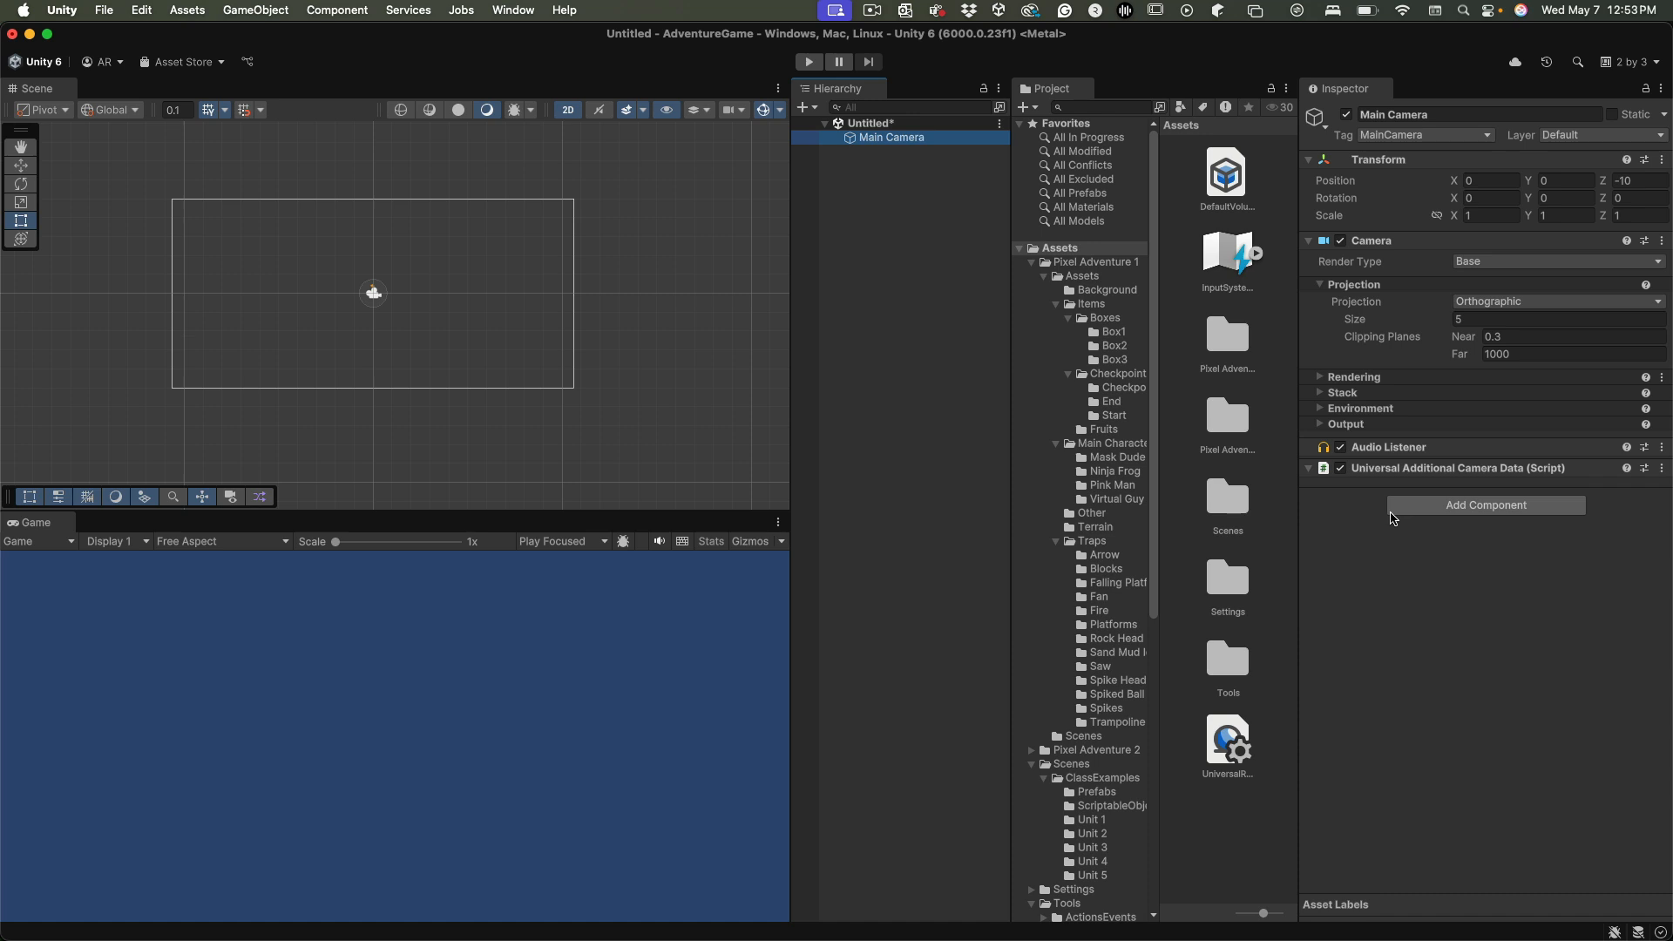
pyautogui.click(1021, 250)
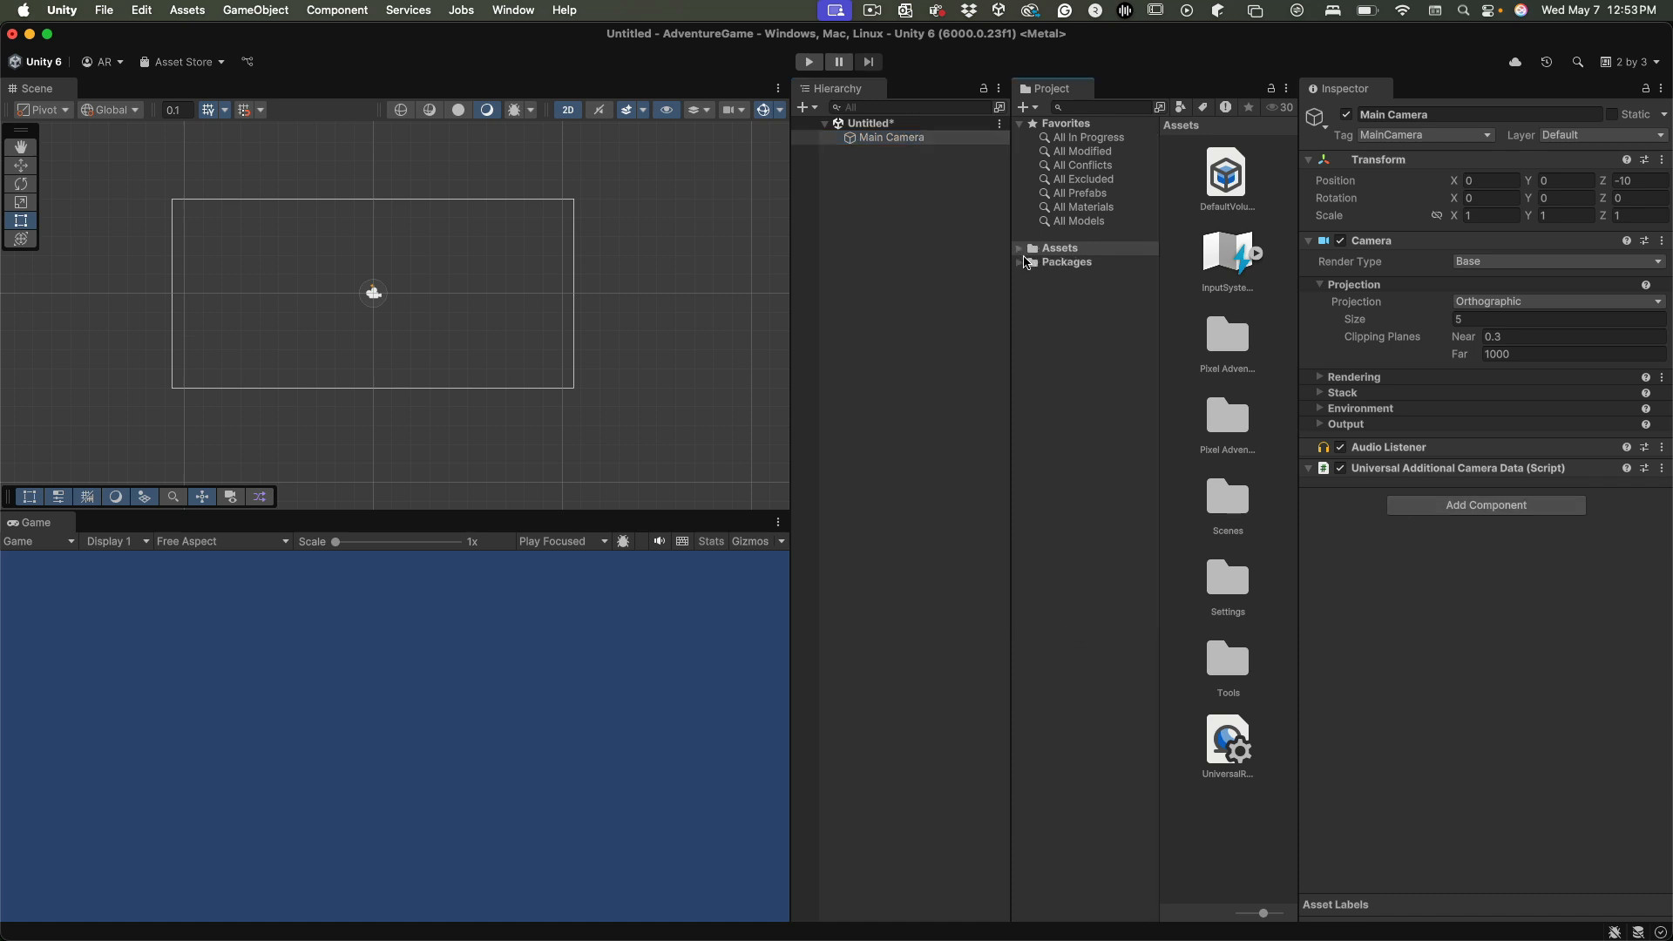
pyautogui.click(1020, 249)
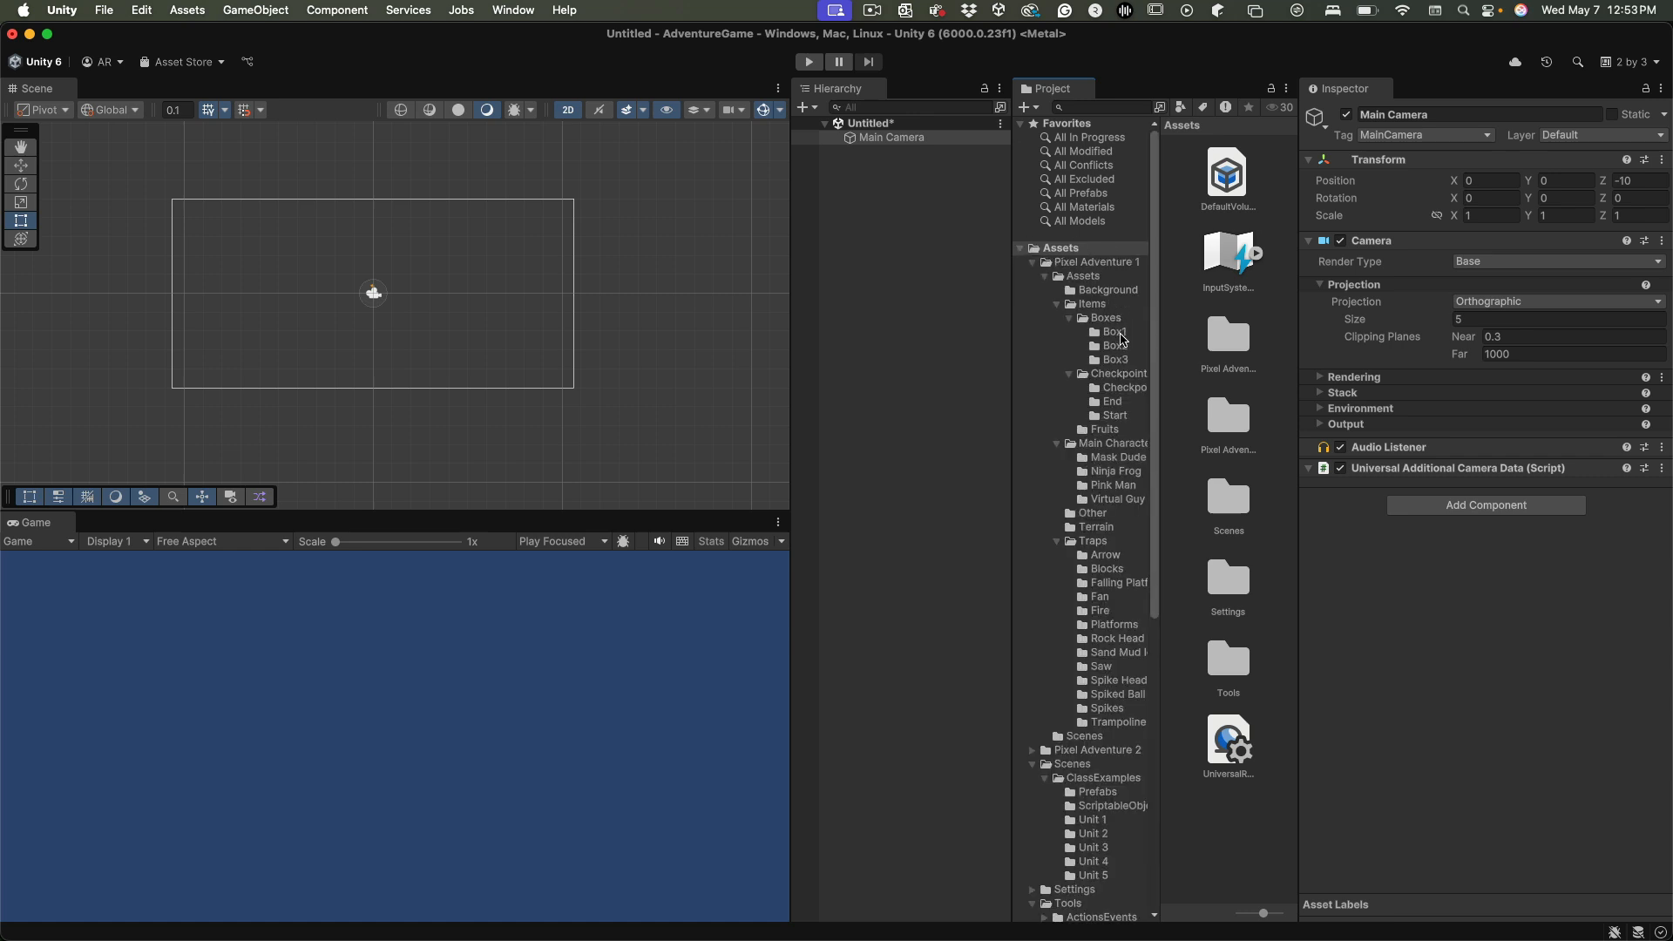
# Add the Idle box sprite from the Box1 folder to the scene hierarchy
pyautogui.click(1120, 334)
pyautogui.click(1256, 334)
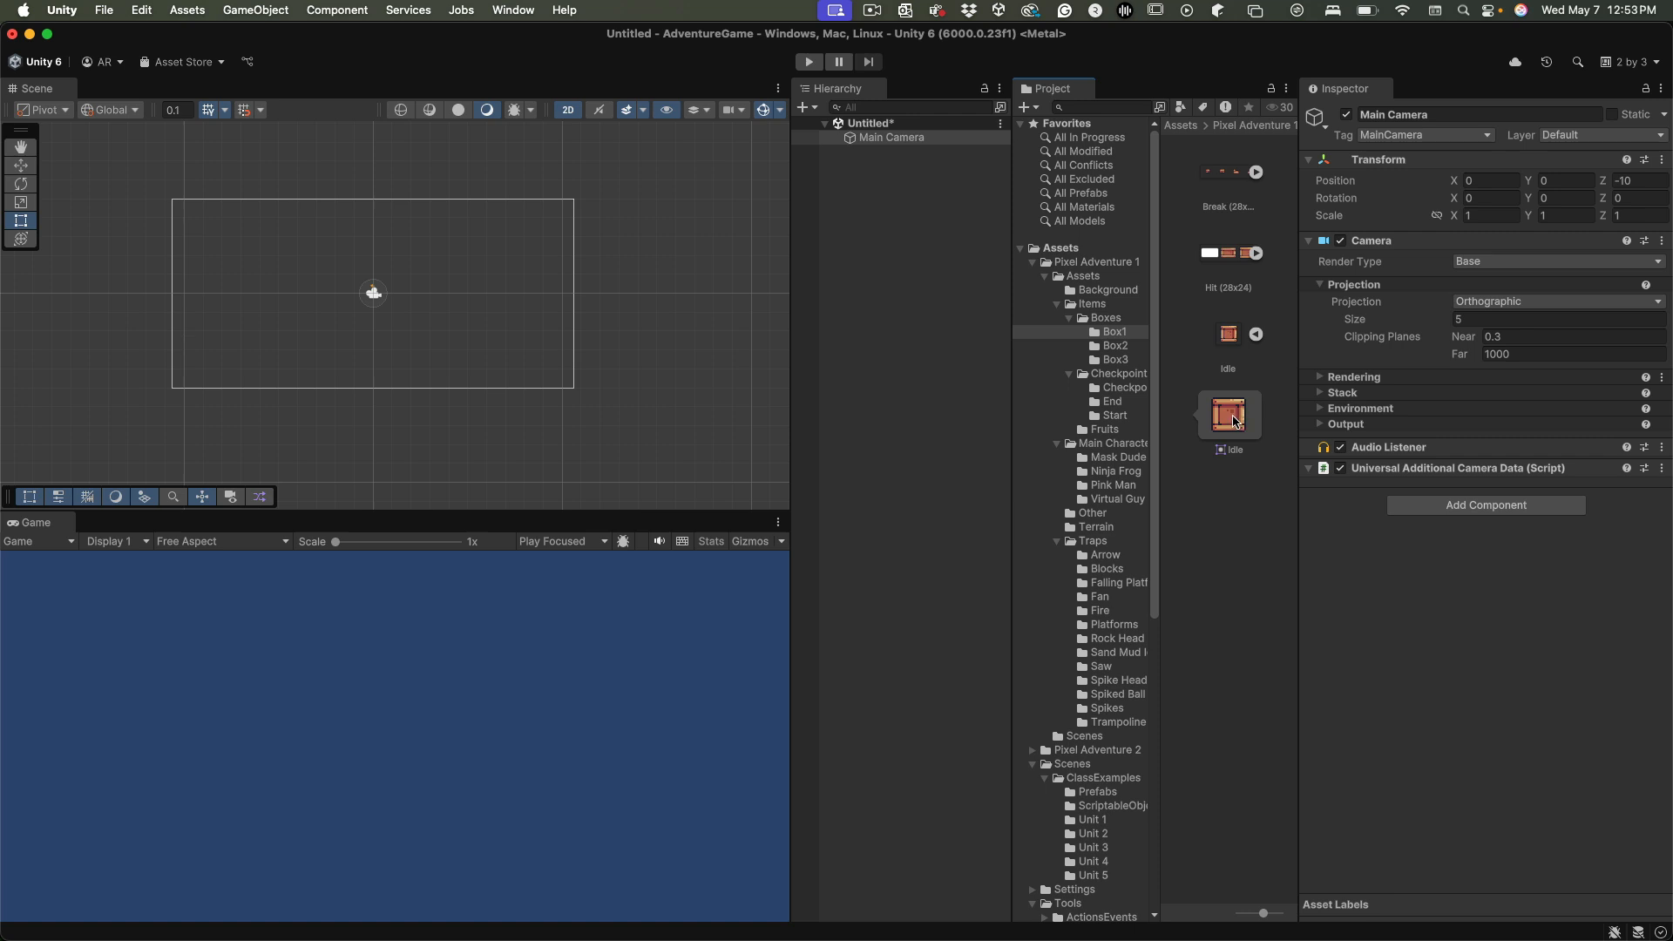
pyautogui.moveTo(1235, 422); pyautogui.dragTo(862, 225)
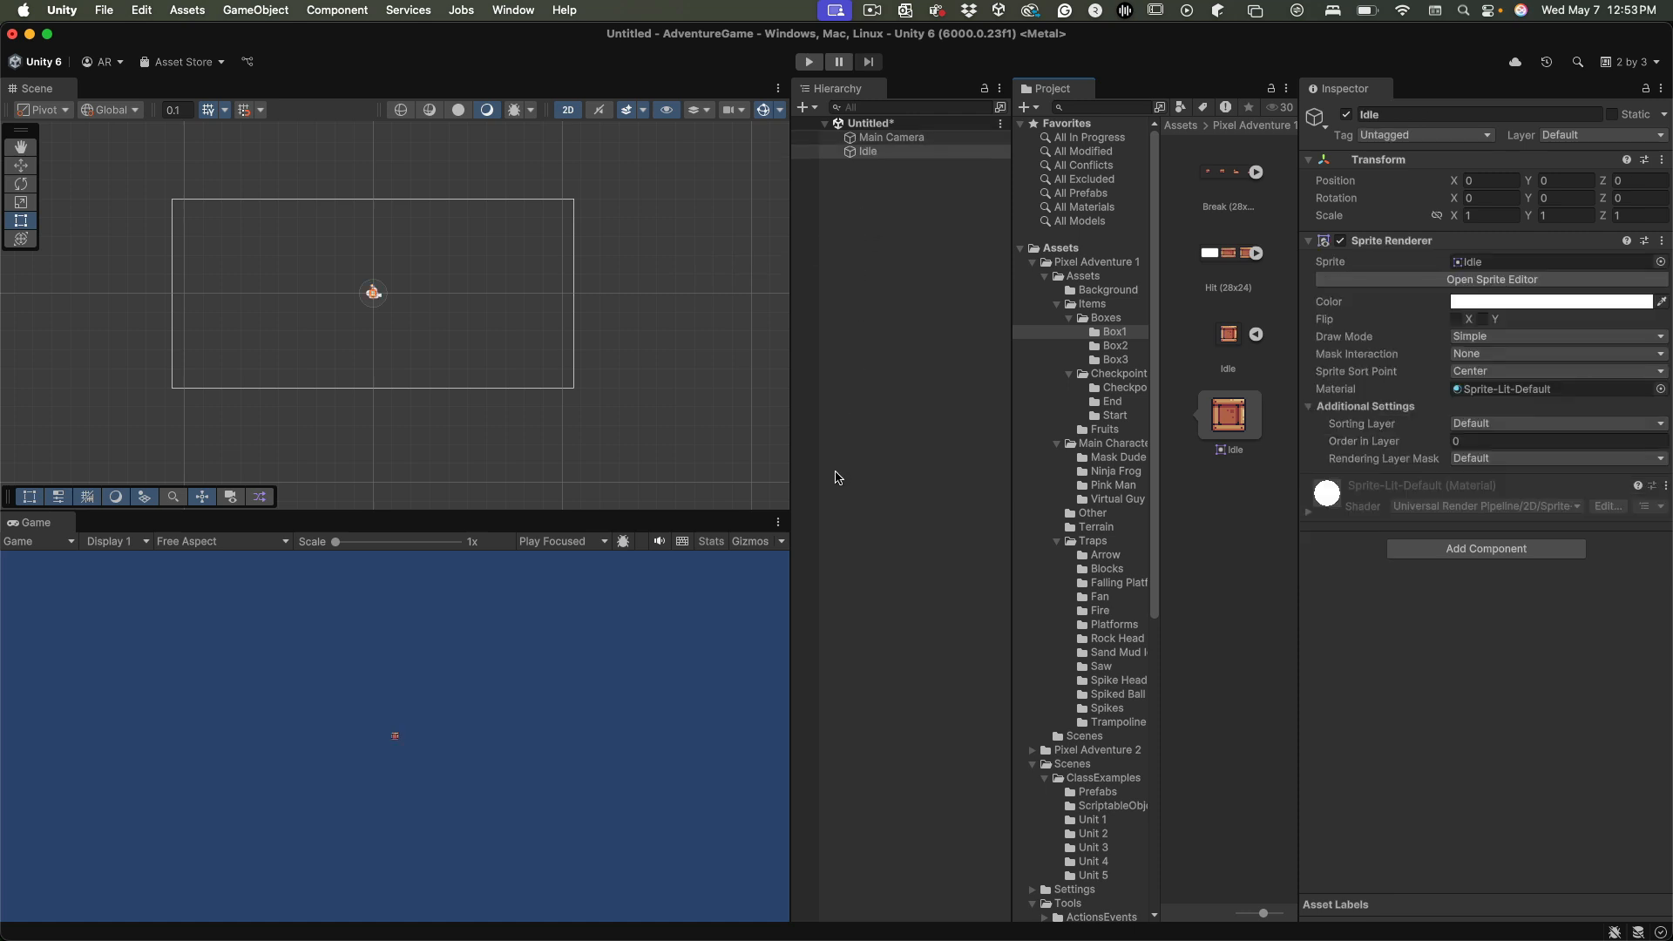
# Set the Idle object's scale to 5 on the X, Y and Z axes
pyautogui.click(1488, 215)
pyautogui.write('5')
pyautogui.press('Tab')
pyautogui.write('5')
pyautogui.press('Tab')
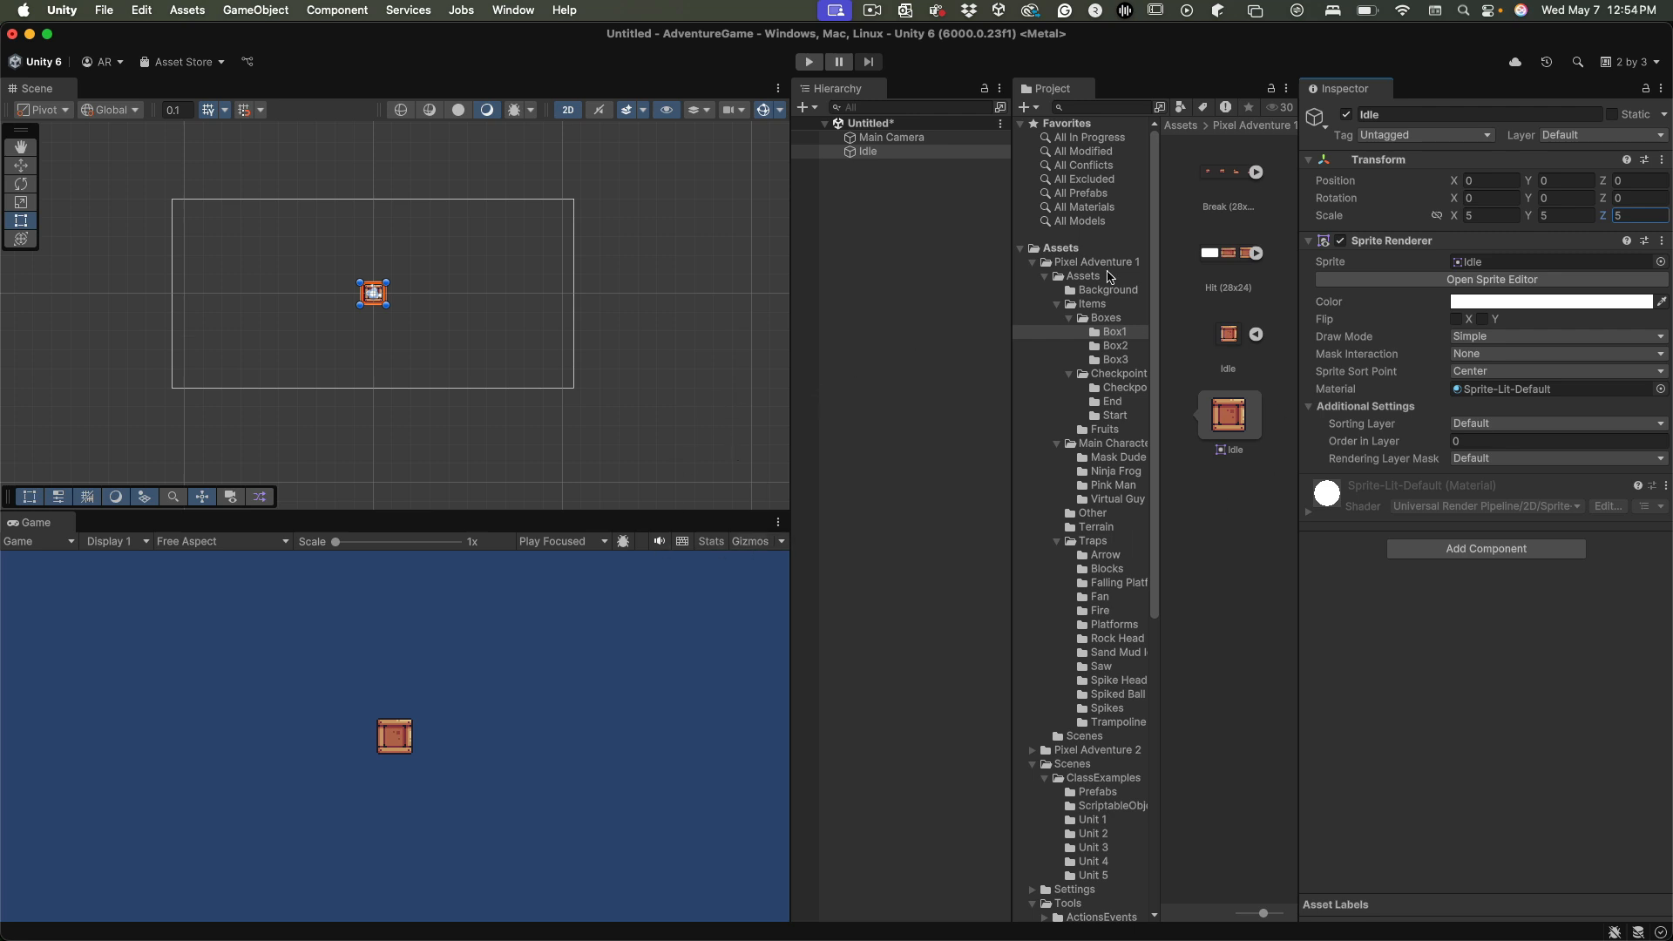
# Collapse the Pixel Adventure 1 and Scenes folders, and compare the components of Main Camera and Idle
pyautogui.click(1033, 262)
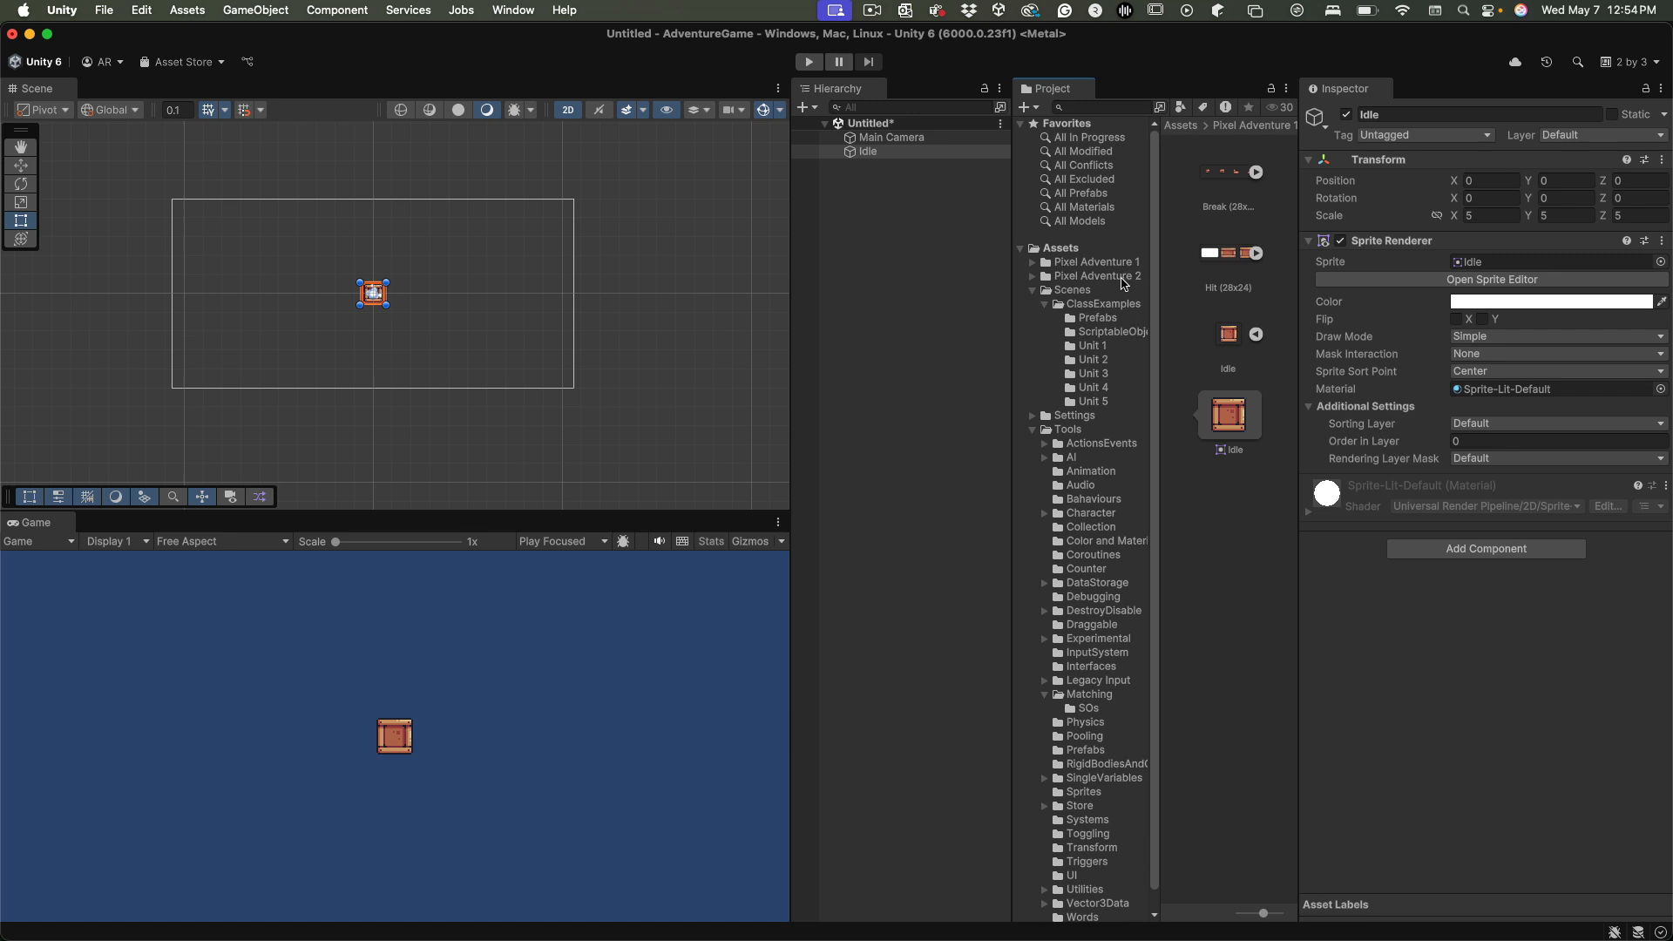
pyautogui.click(1034, 291)
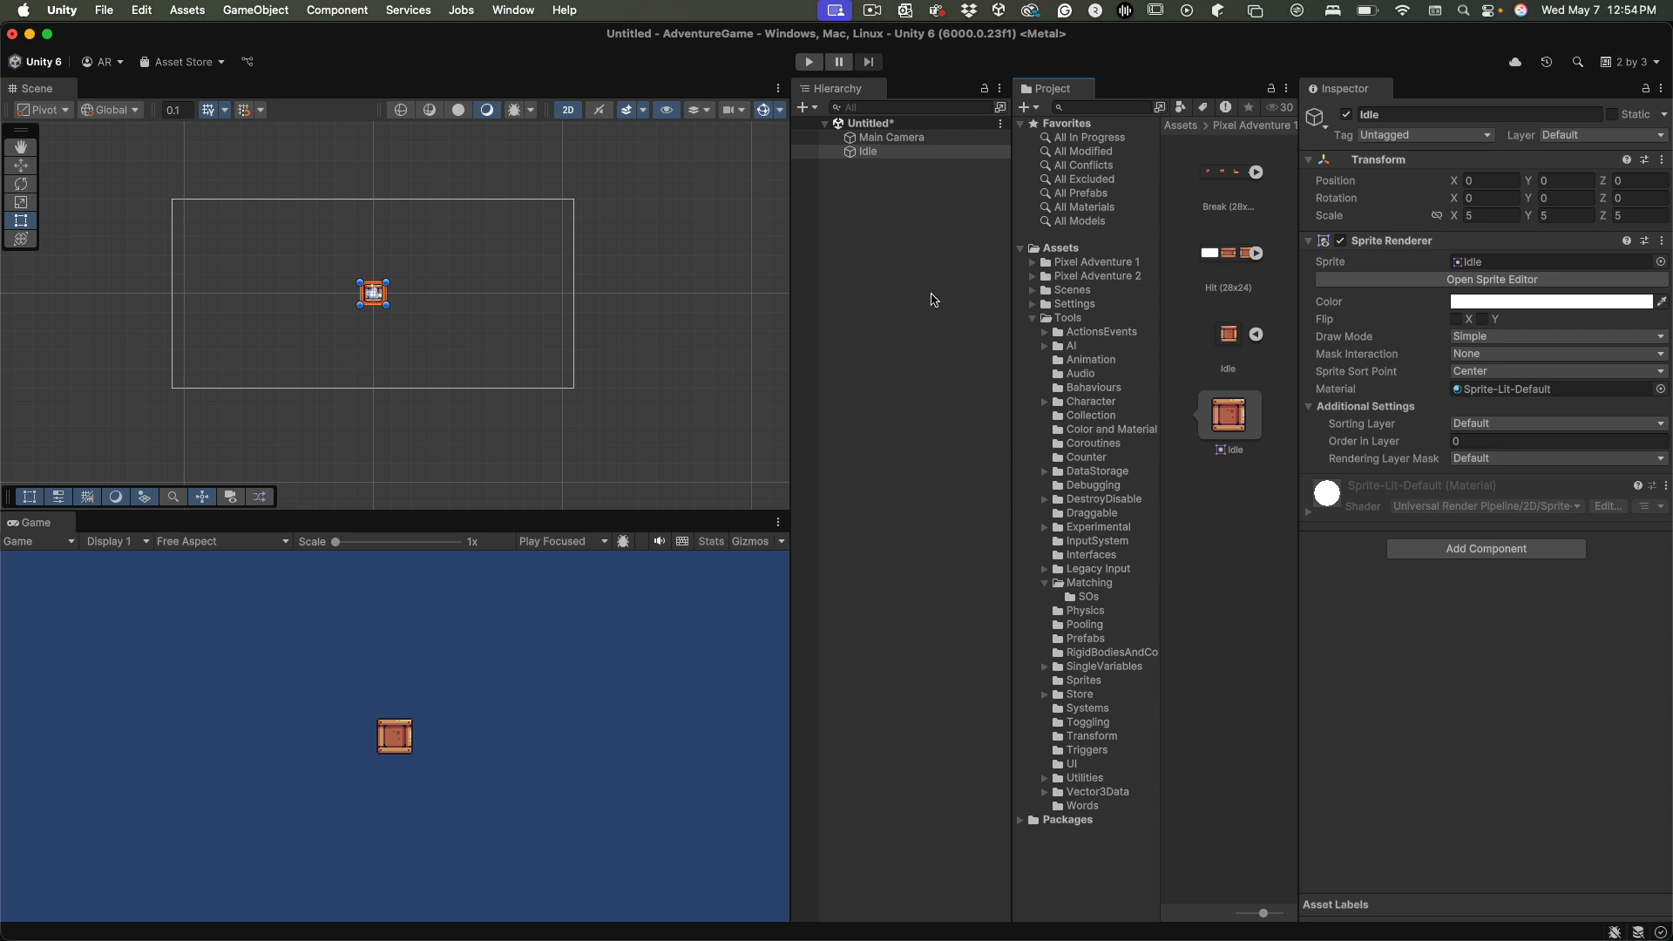
pyautogui.click(896, 138)
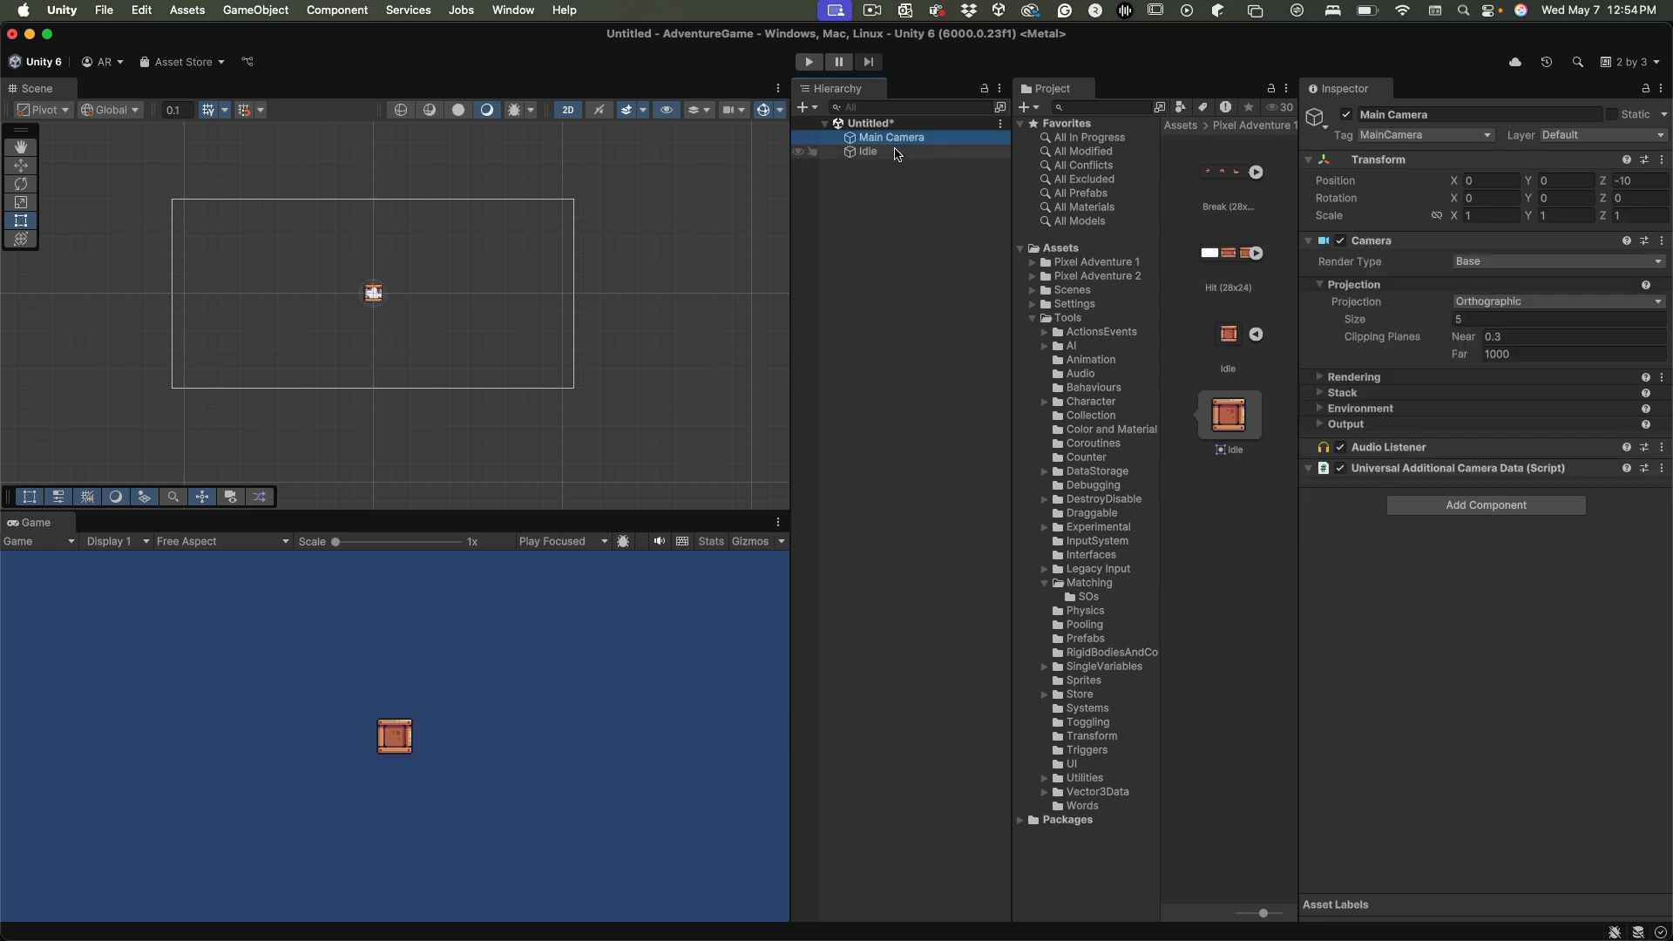
pyautogui.click(896, 153)
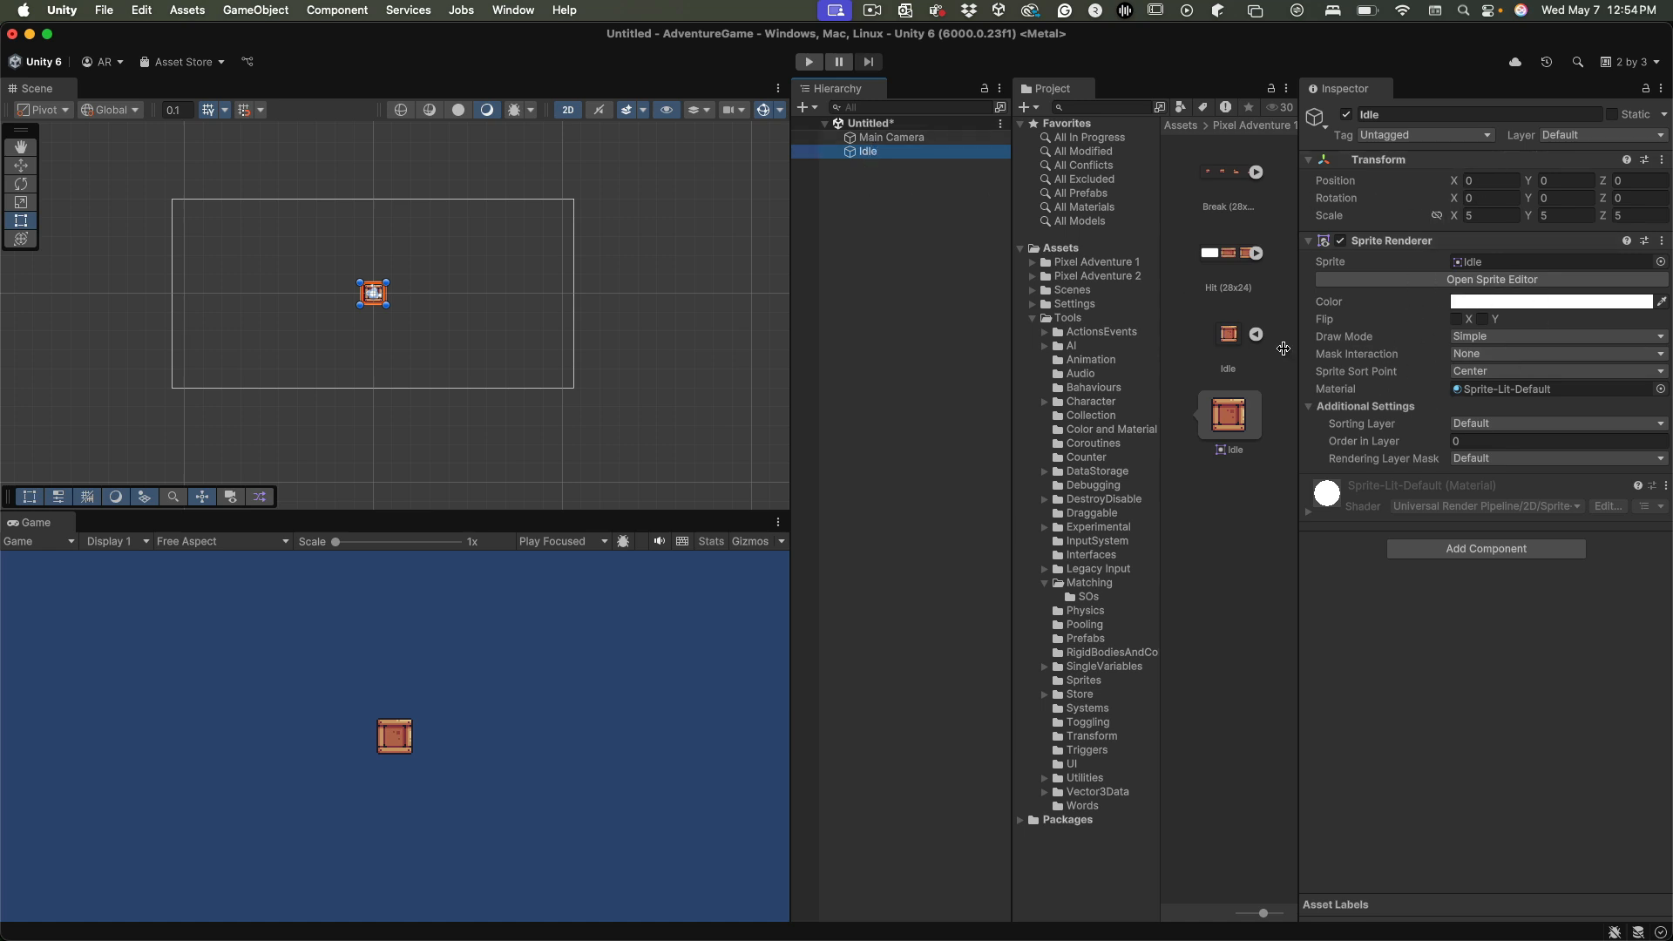
pyautogui.click(911, 137)
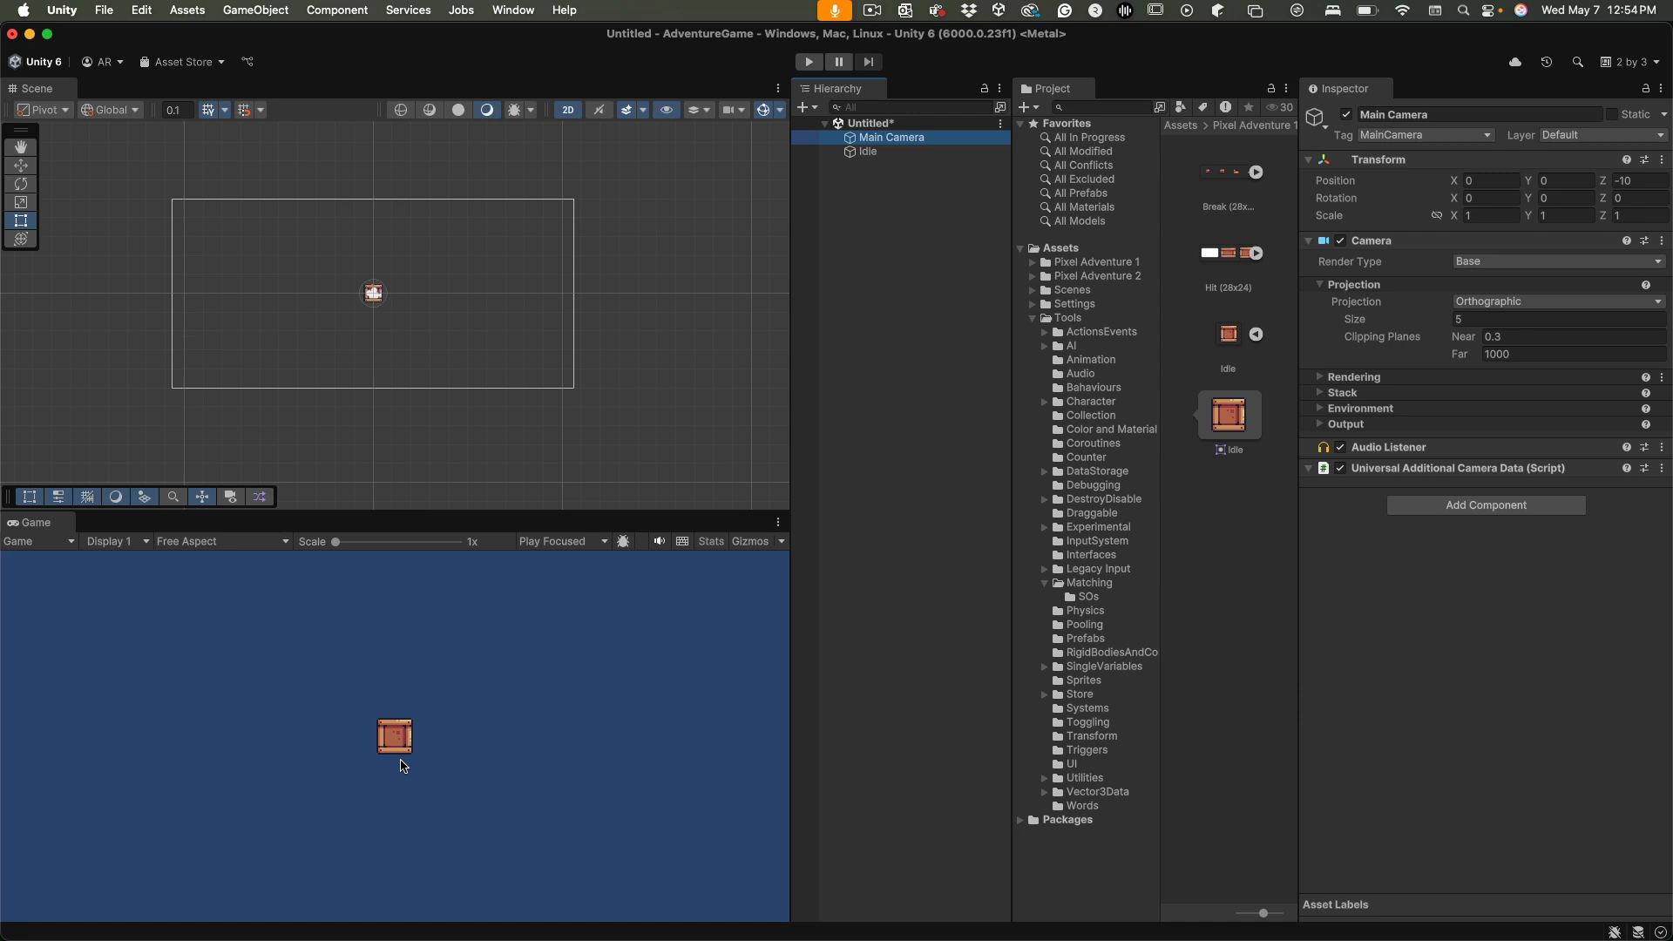
# Add a Box Collider component to the Idle object
pyautogui.click(873, 152)
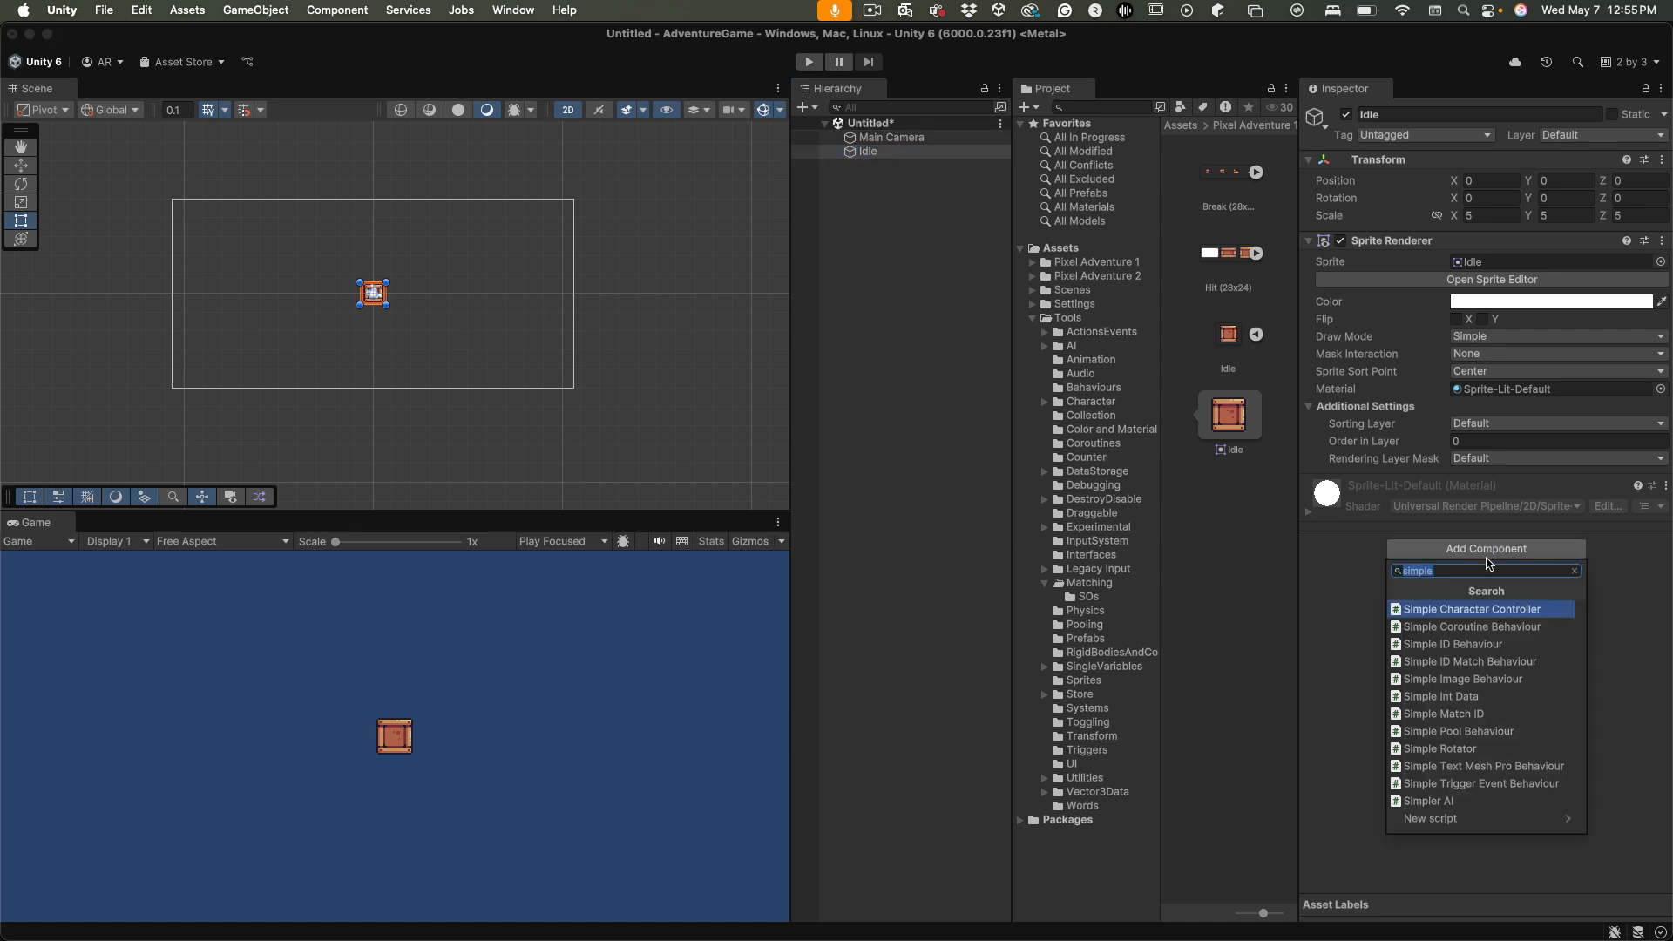
pyautogui.write('boxc')
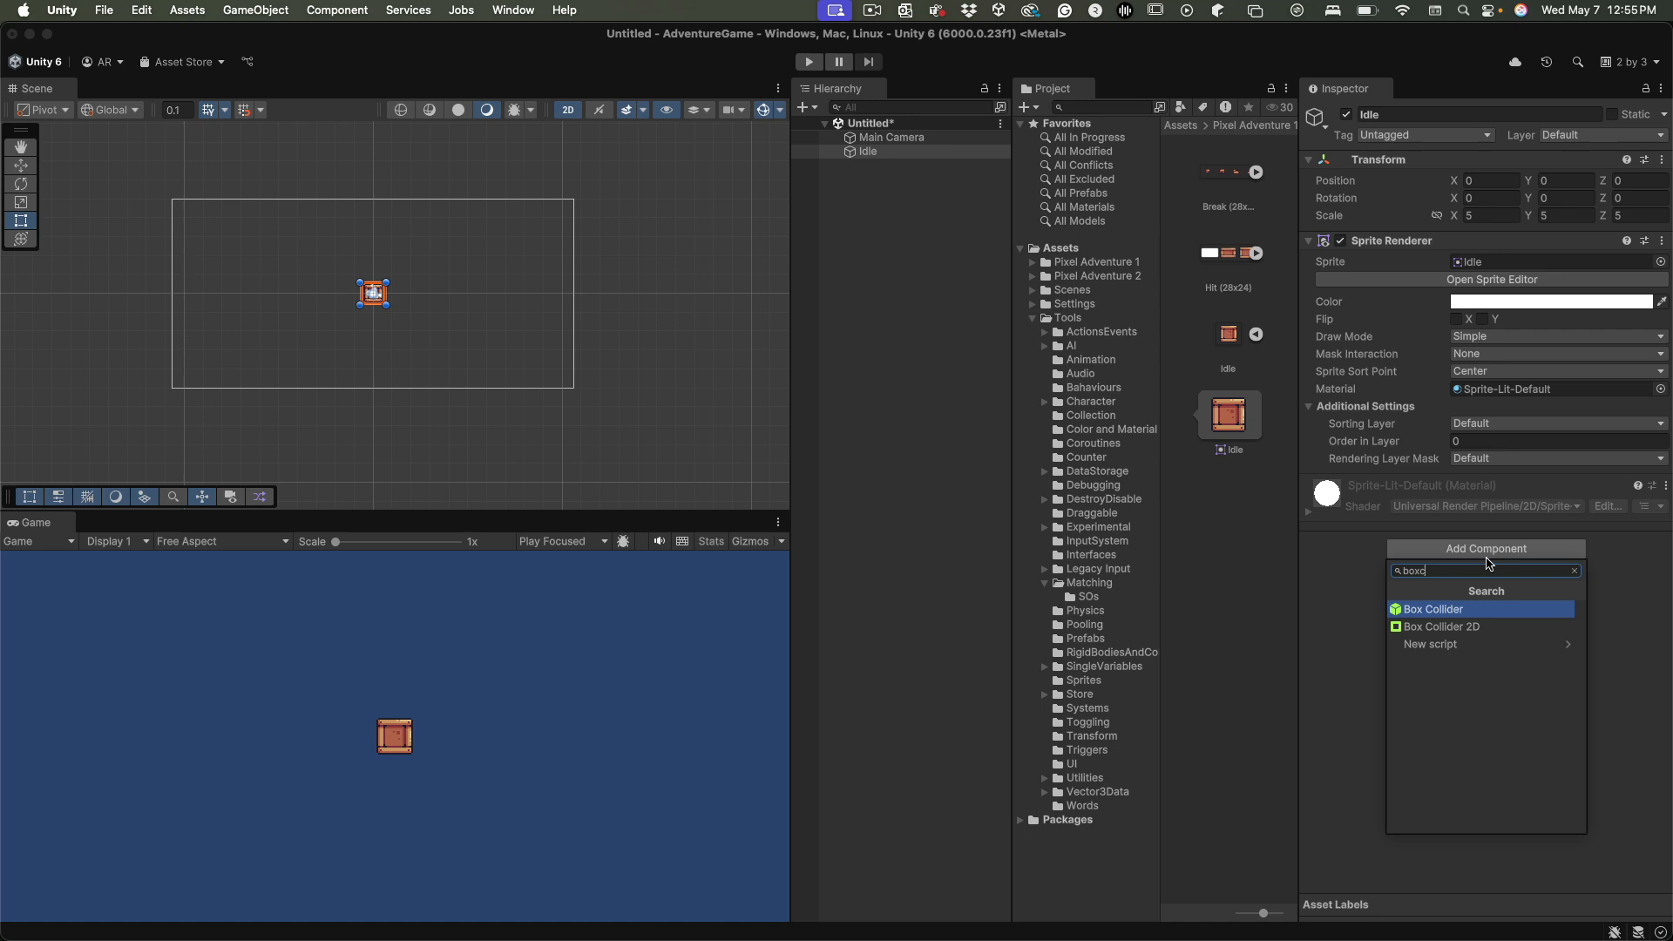
pyautogui.press('Return')
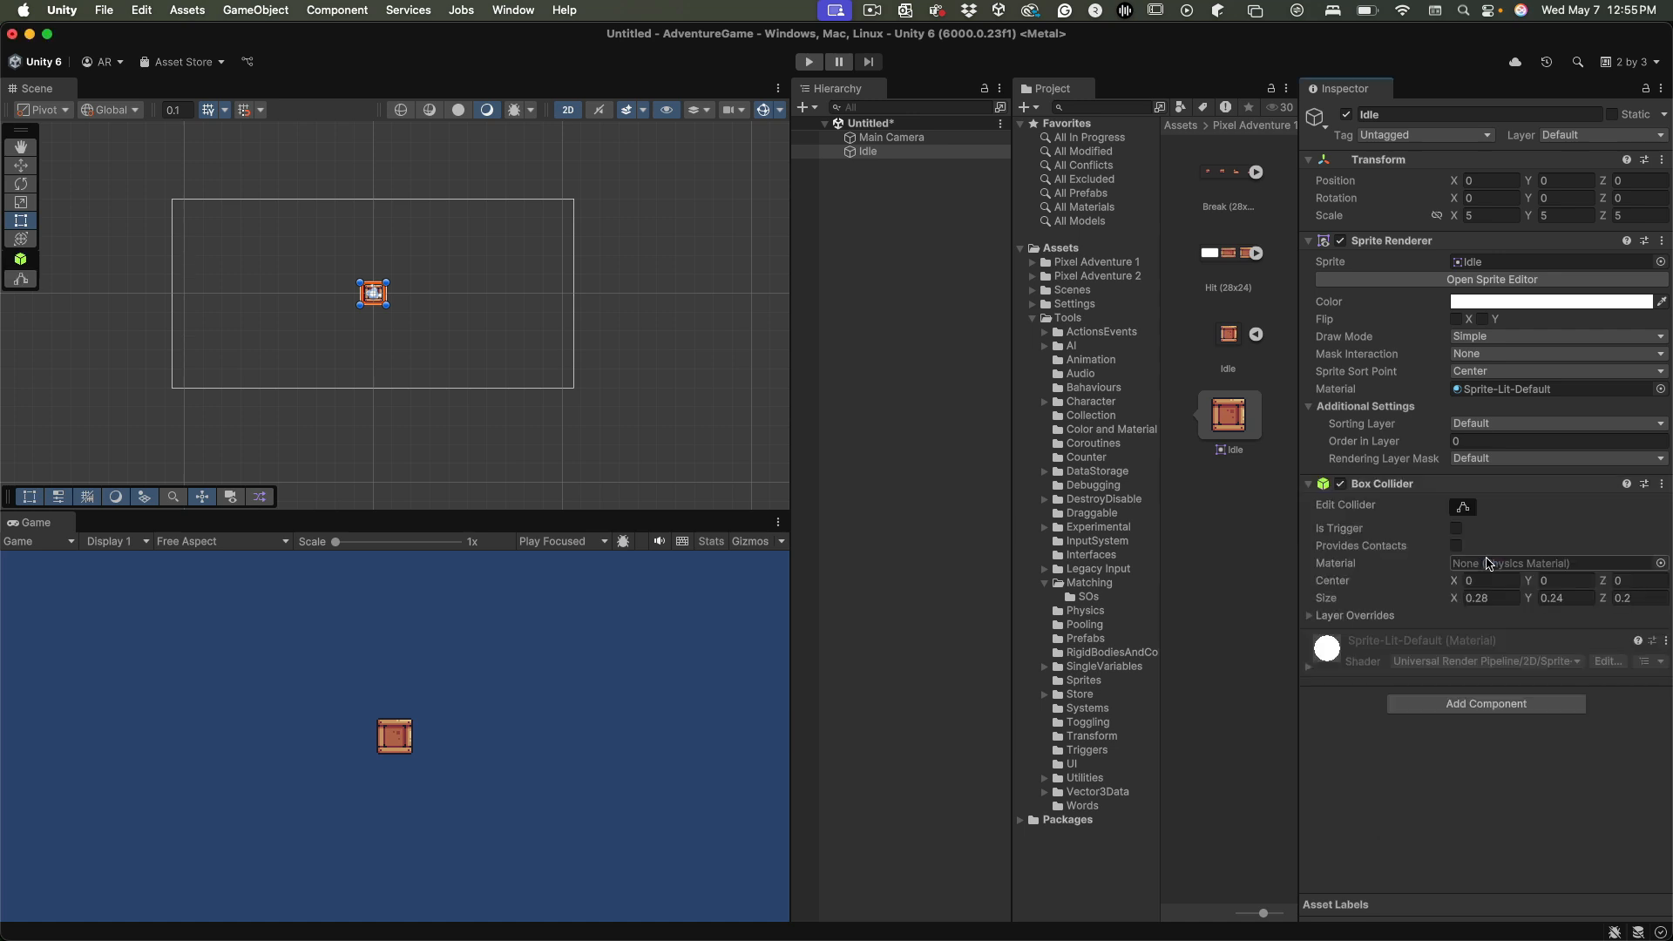
# Examine the Idle object's collider in 3D perspective and return the scene to 2D
pyautogui.click(568, 110)
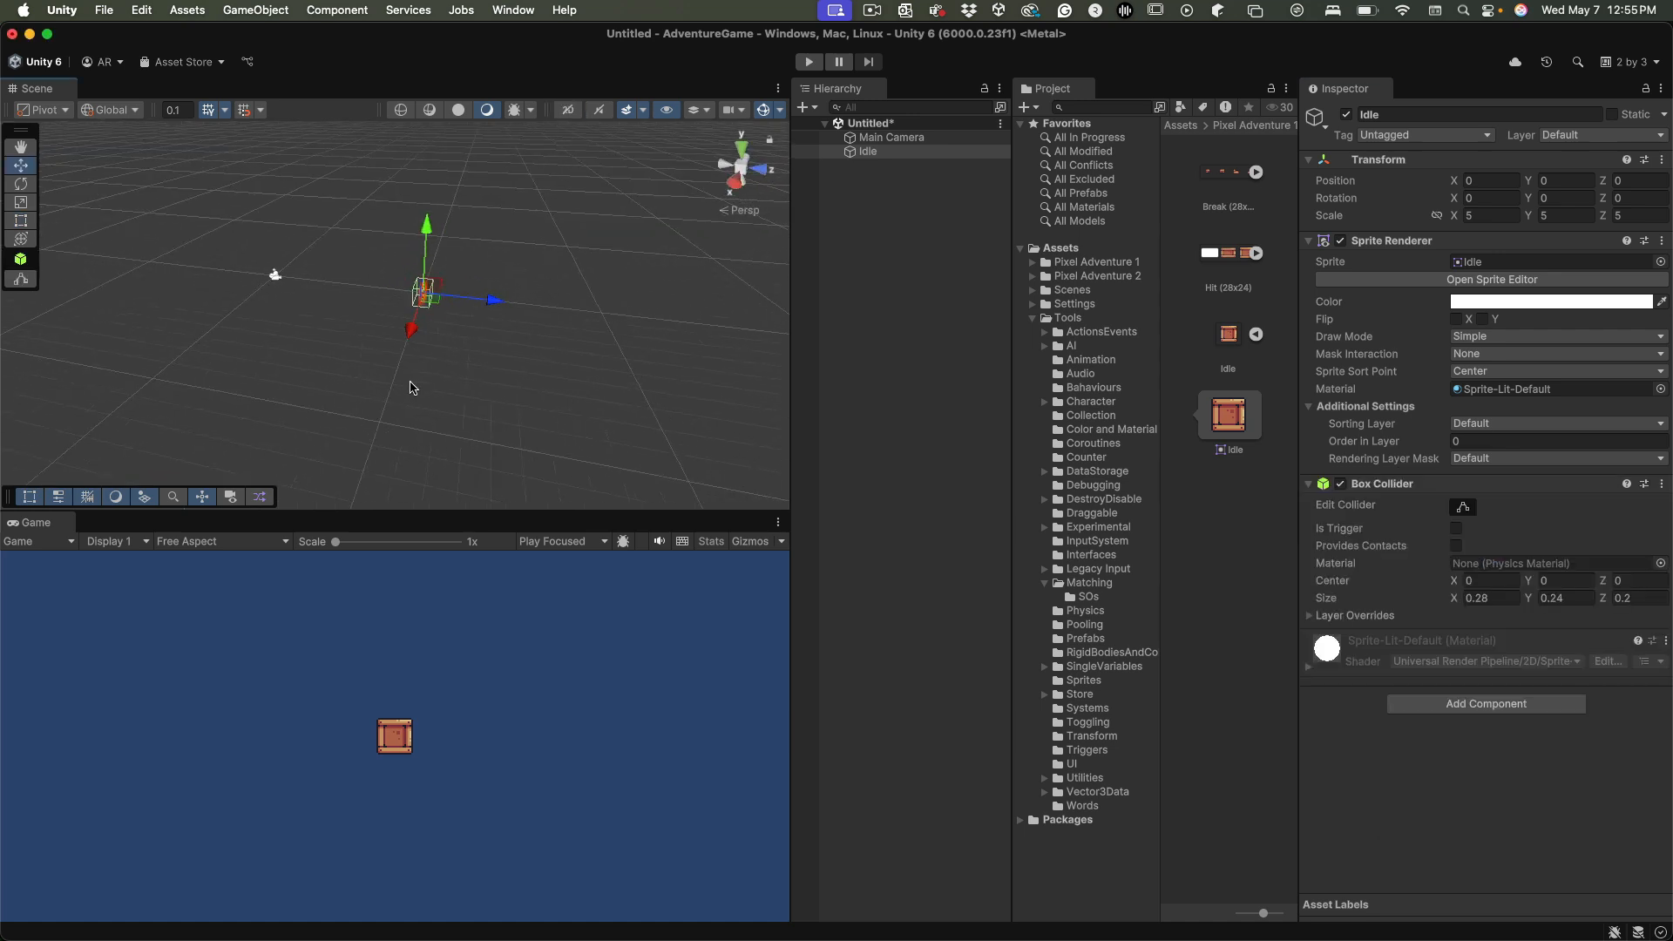
pyautogui.keyDown('alt'); pyautogui.moveTo(511, 318); pyautogui.dragTo(680, 338); pyautogui.keyUp('alt')
pyautogui.scroll(3, 485, 351)
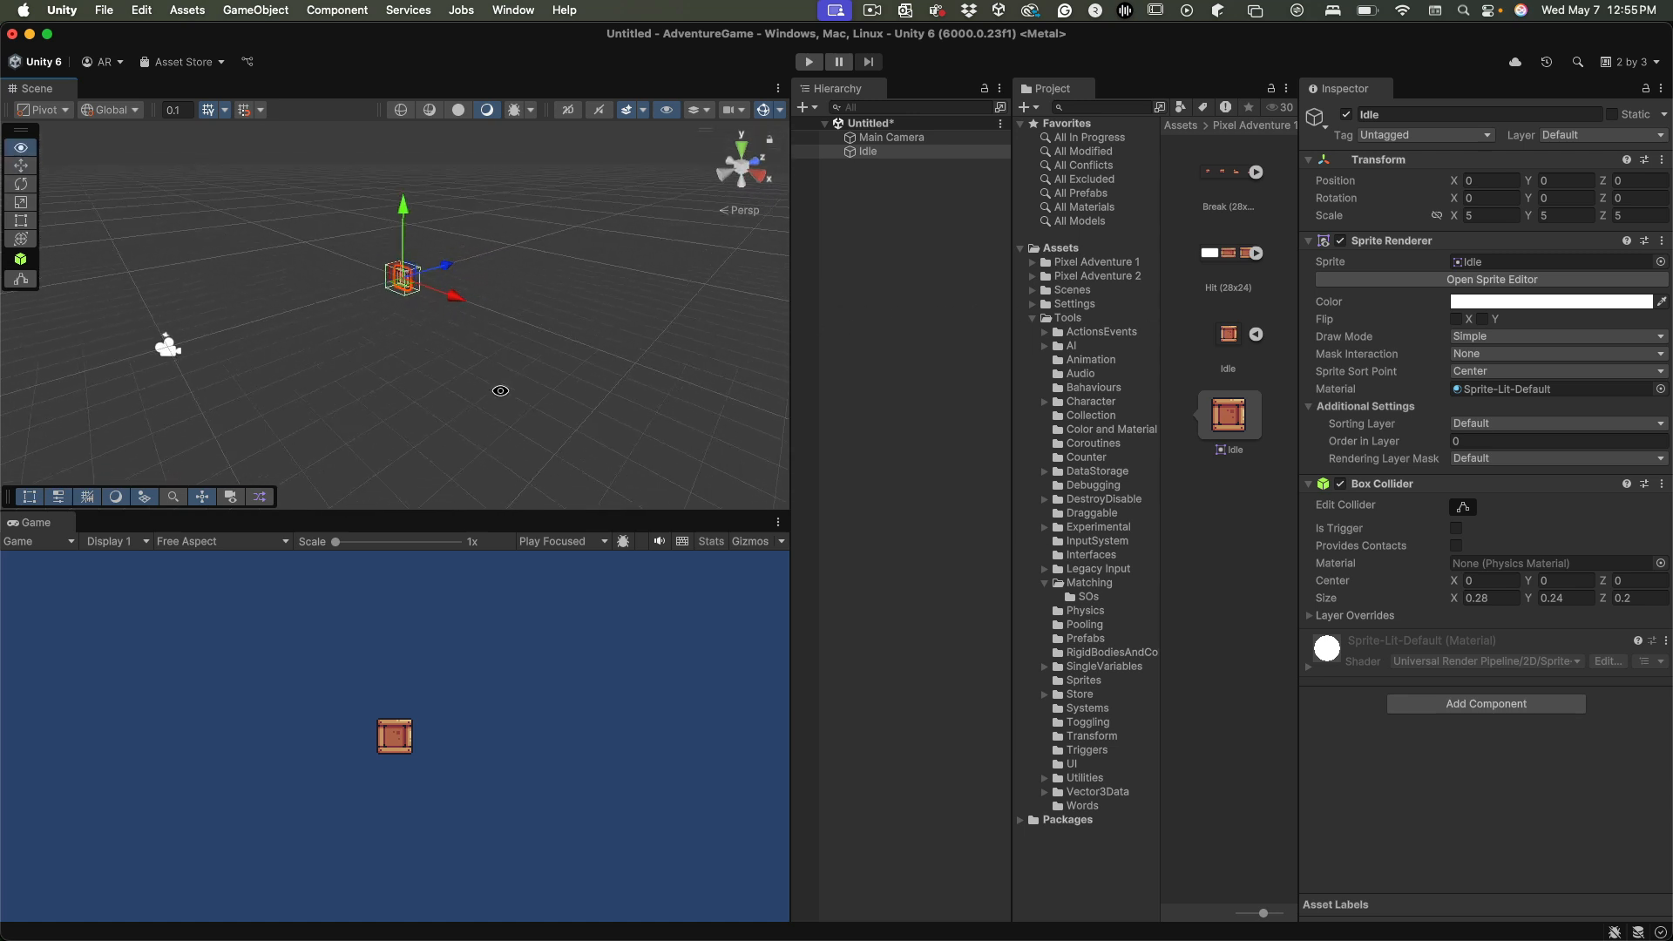
pyautogui.click(567, 110)
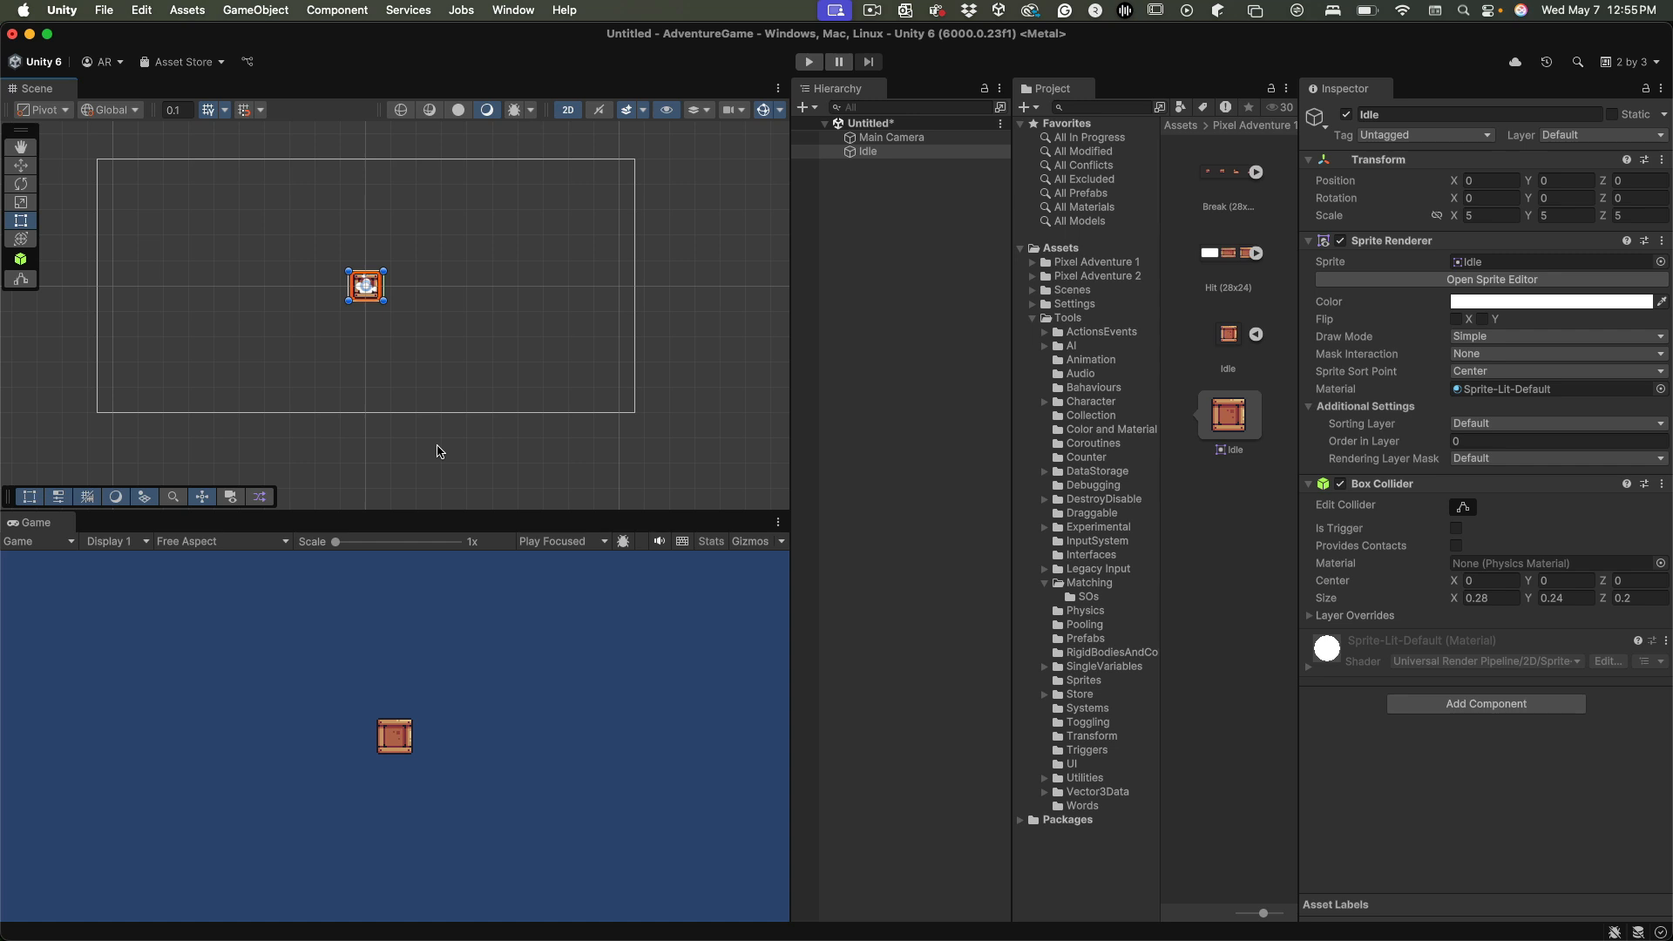
# Place the Brown sprite from Pixel Adventure 1's Background folder in the scene at about X 6.96, Y -2.83
pyautogui.keyDown('alt'); pyautogui.click(1032, 261); pyautogui.keyUp('alt')
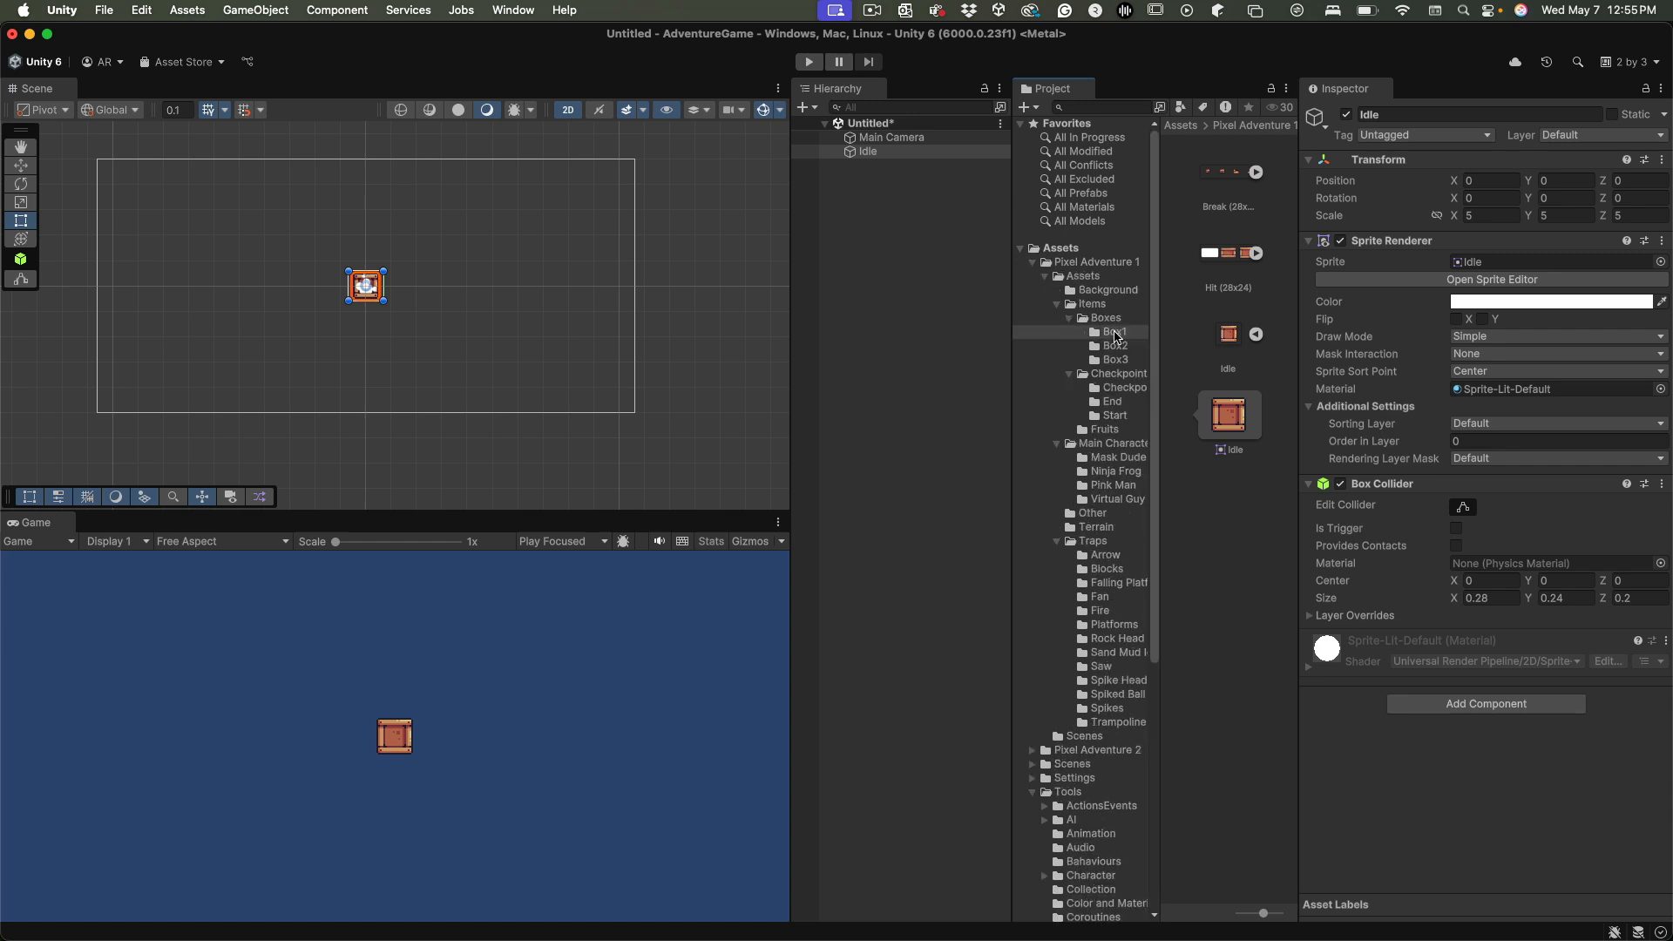
pyautogui.click(1071, 291)
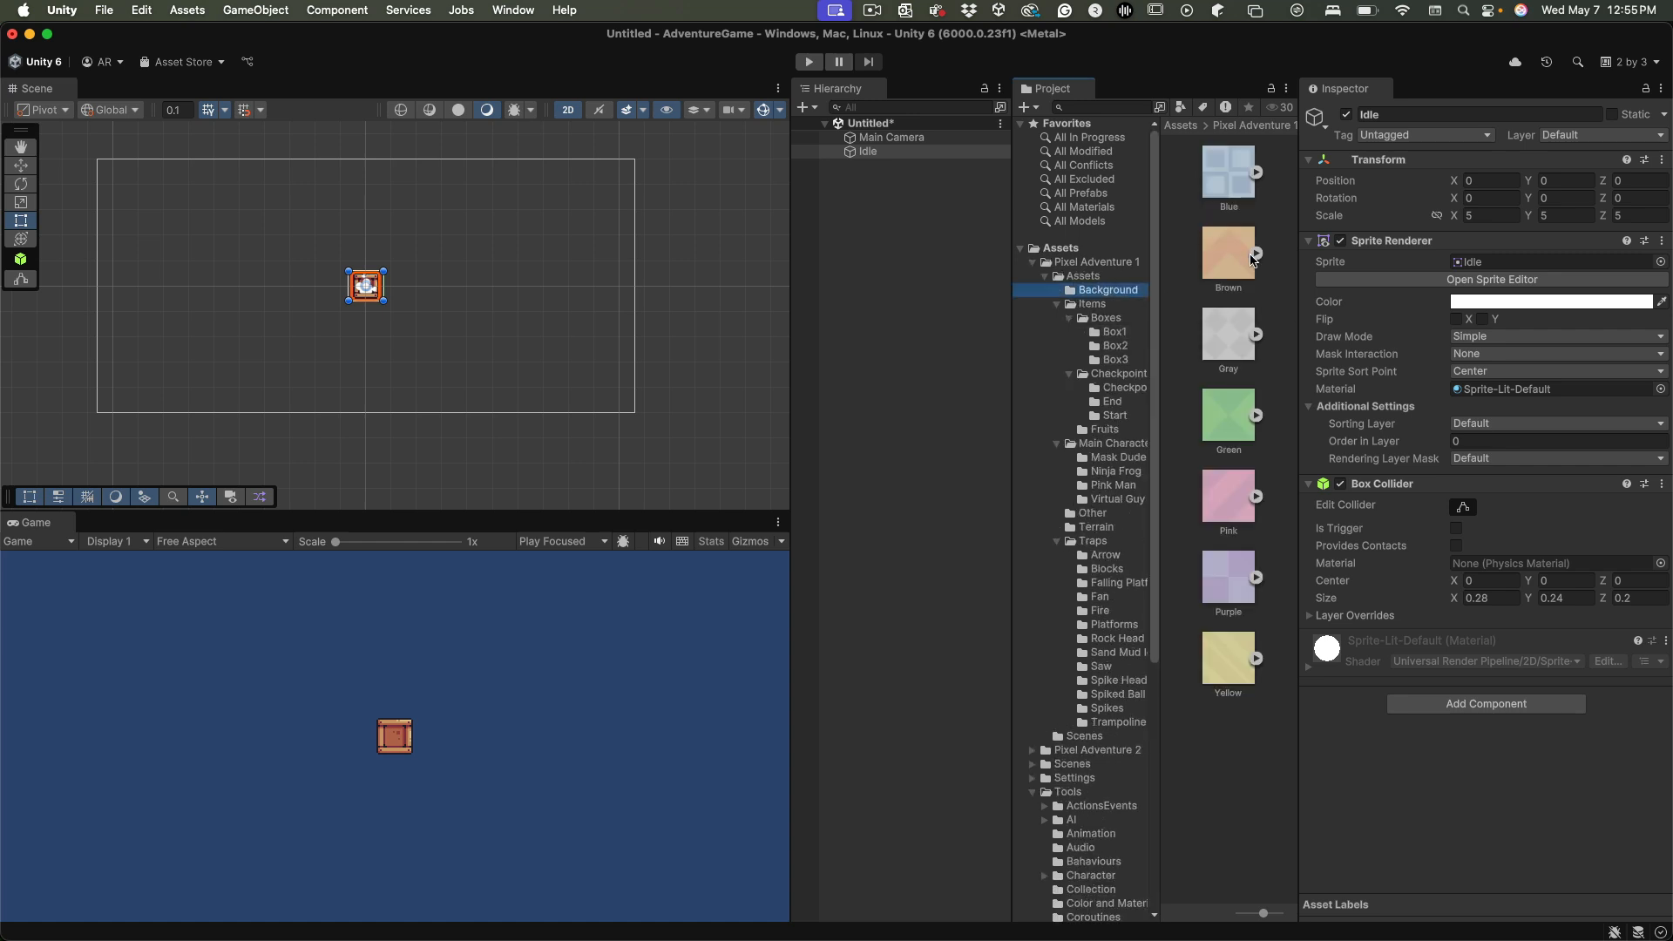
pyautogui.click(1254, 253)
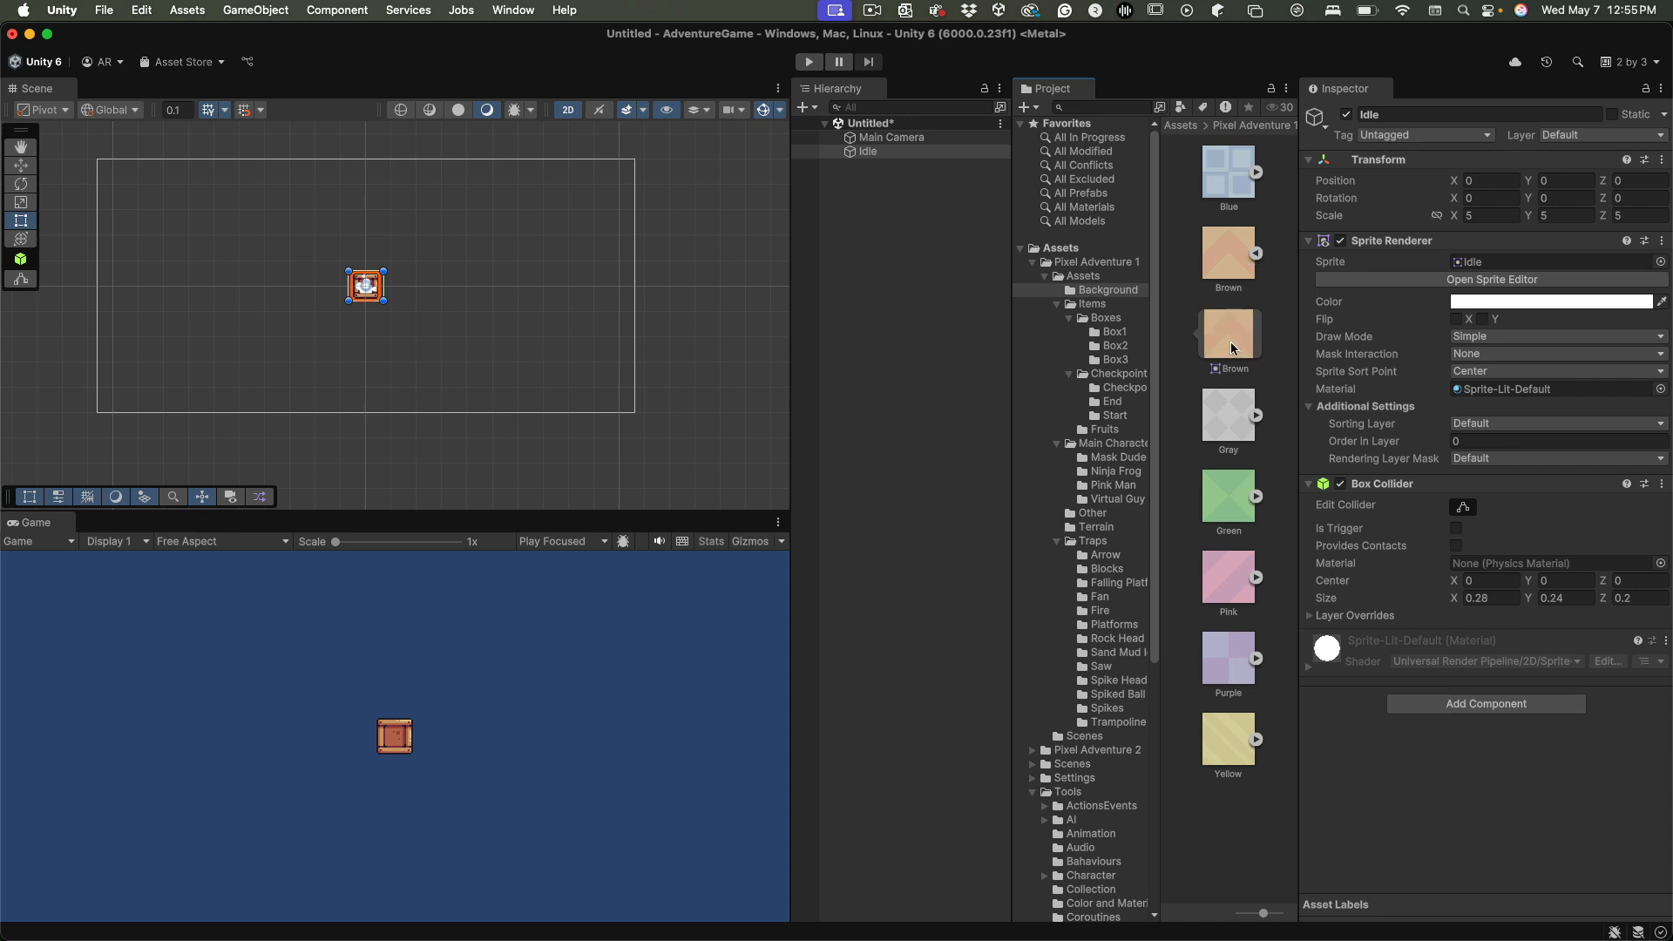
pyautogui.moveTo(1232, 348); pyautogui.dragTo(541, 357)
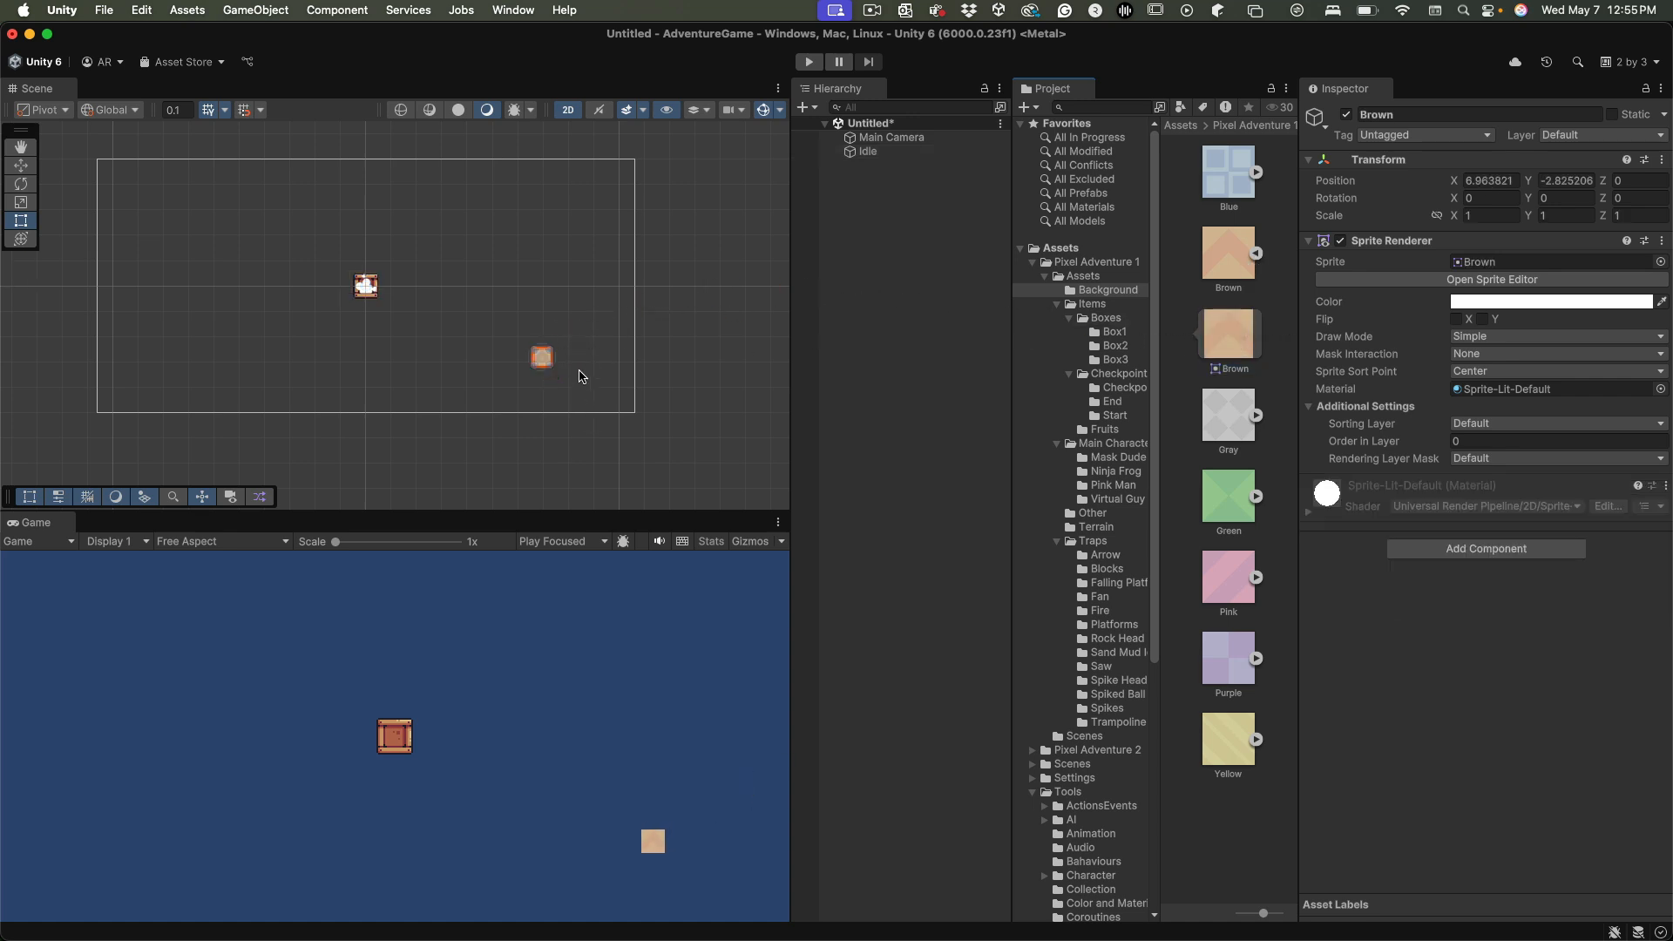
# Set the Brown object's scale to 5 on the X, Y and Z axes
pyautogui.click(1486, 216)
pyautogui.write('5')
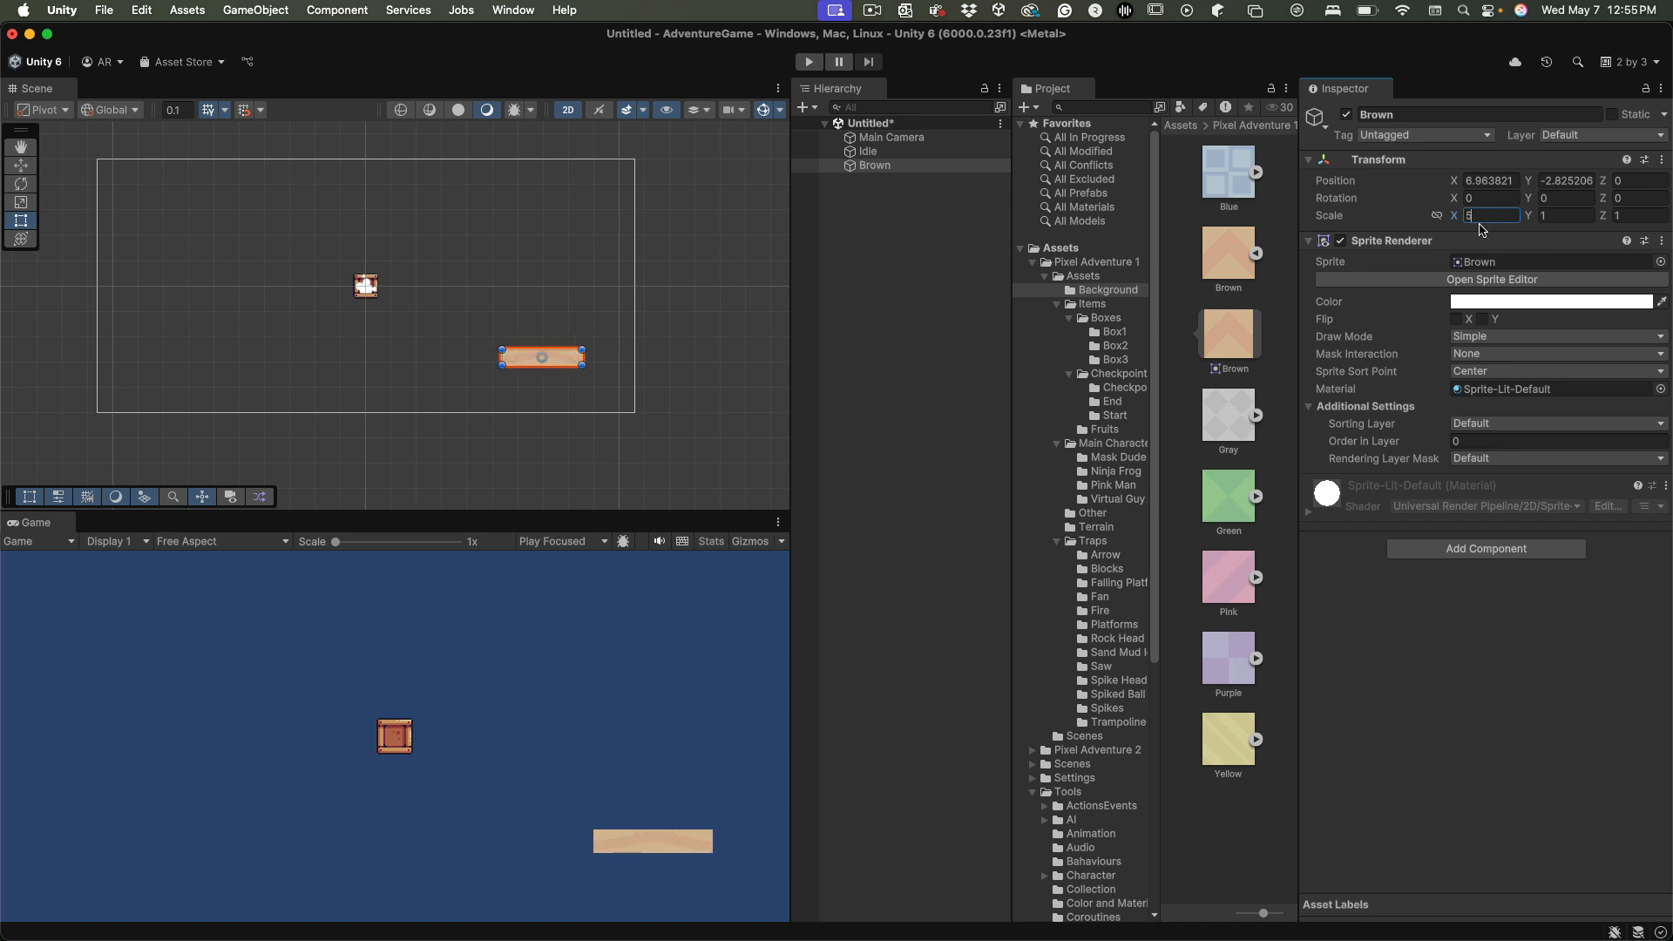
pyautogui.press('Return')
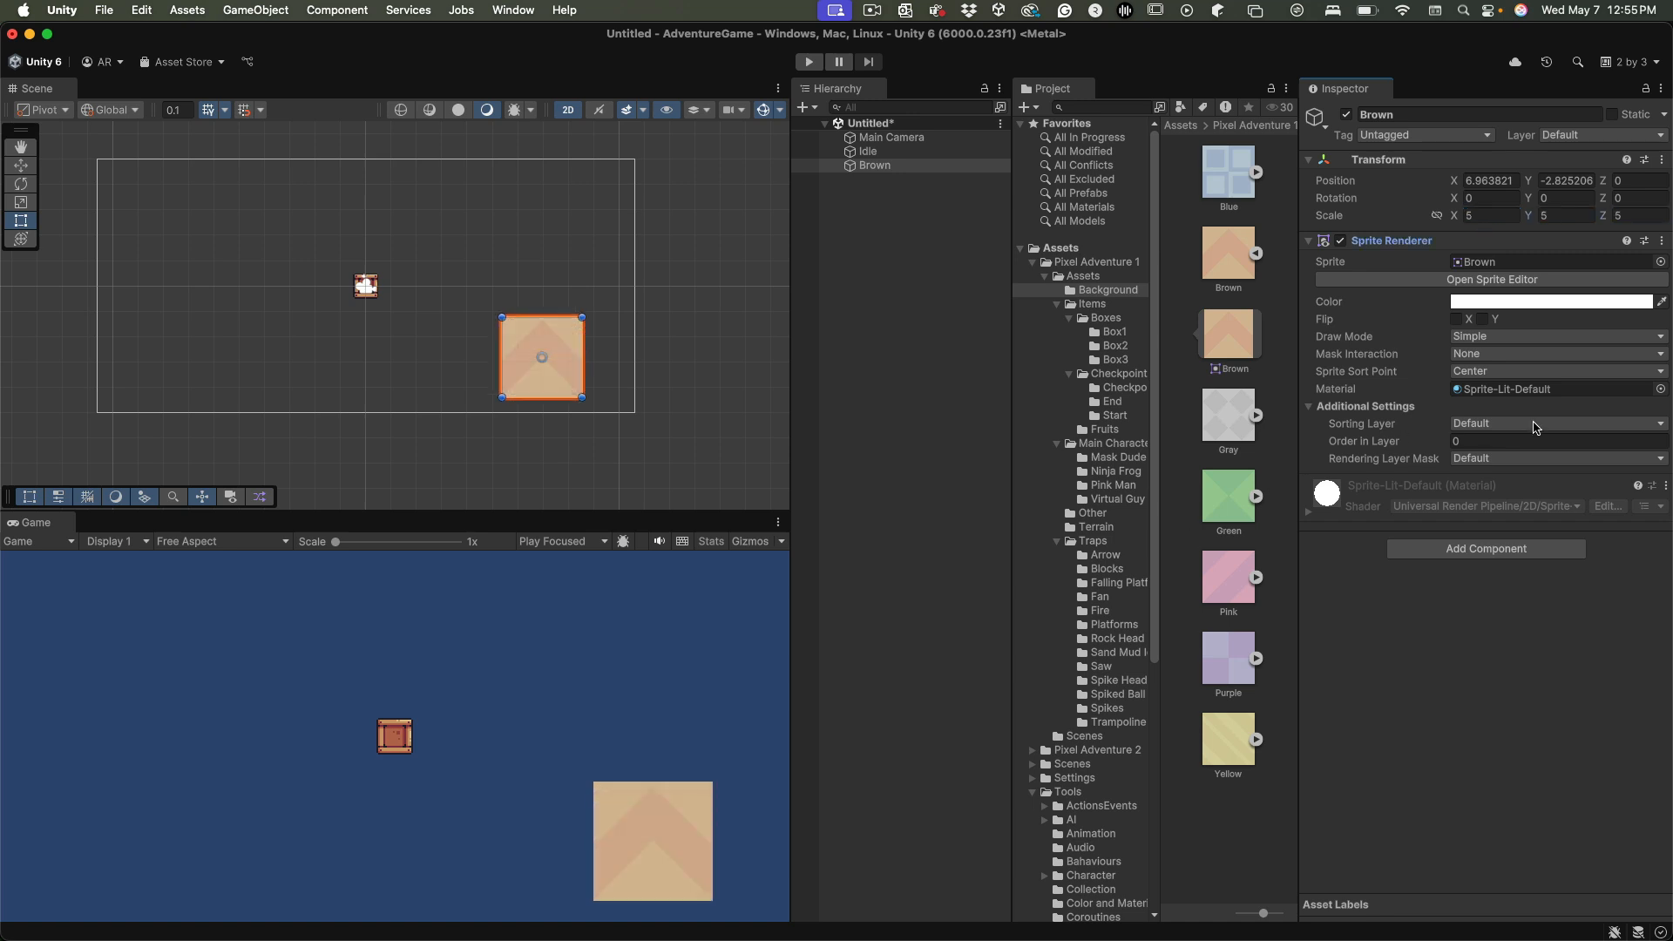
# Add a Box Collider component to the Brown object and move the object to about X 4.24, Y -2.76
pyautogui.click(1497, 550)
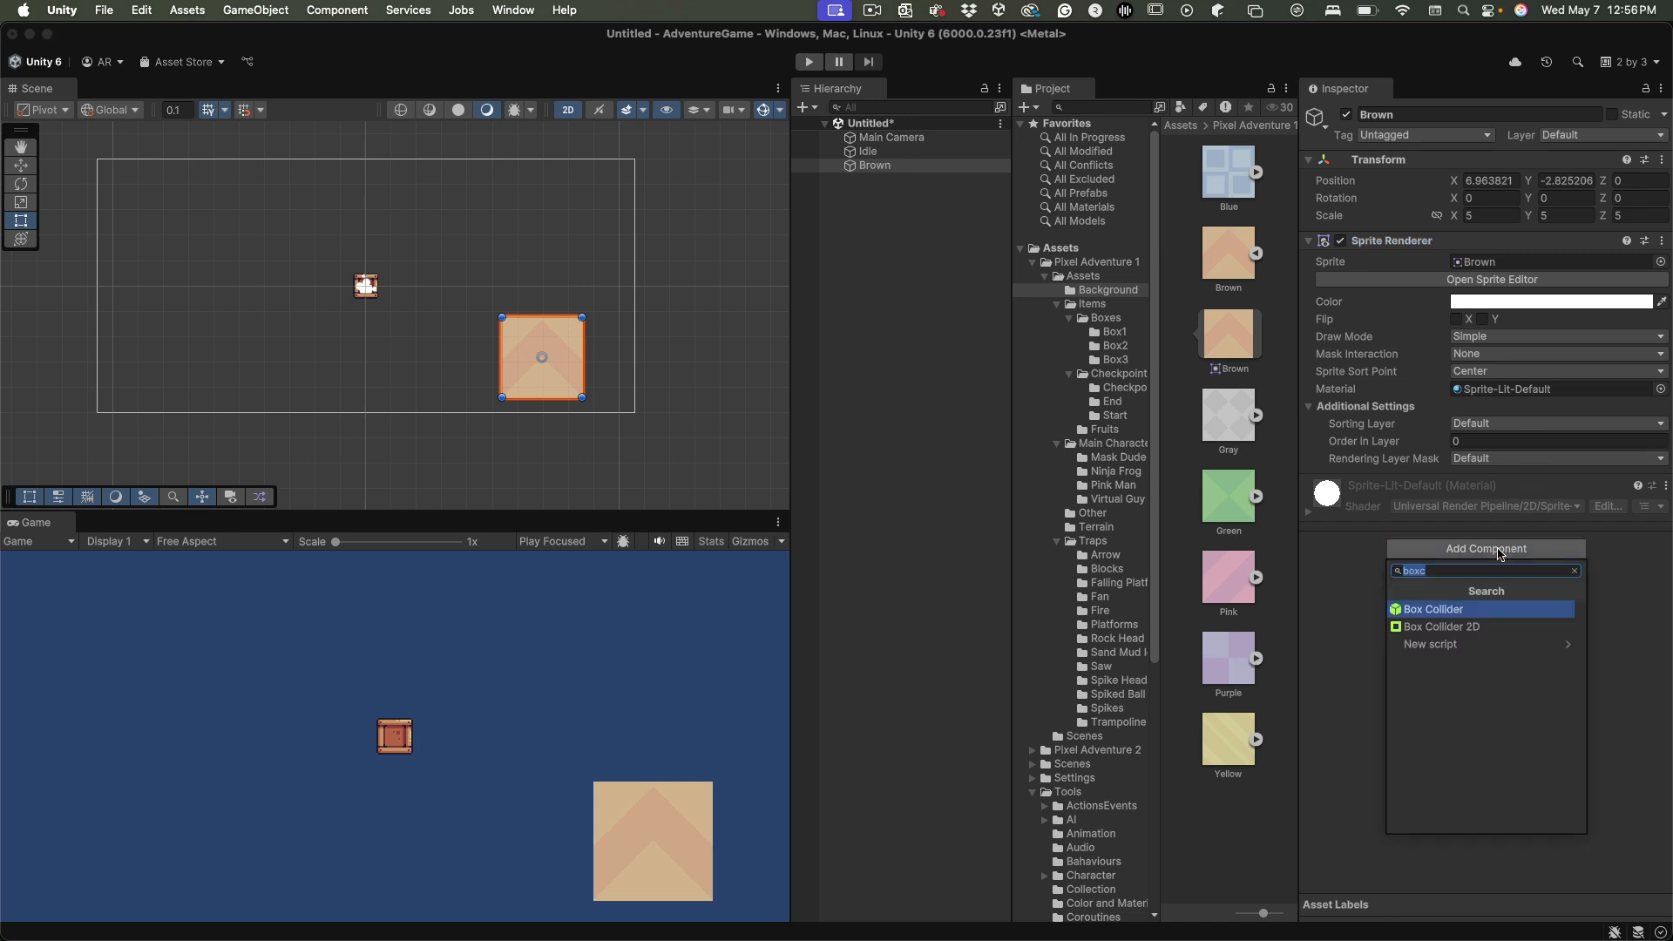
pyautogui.click(1449, 611)
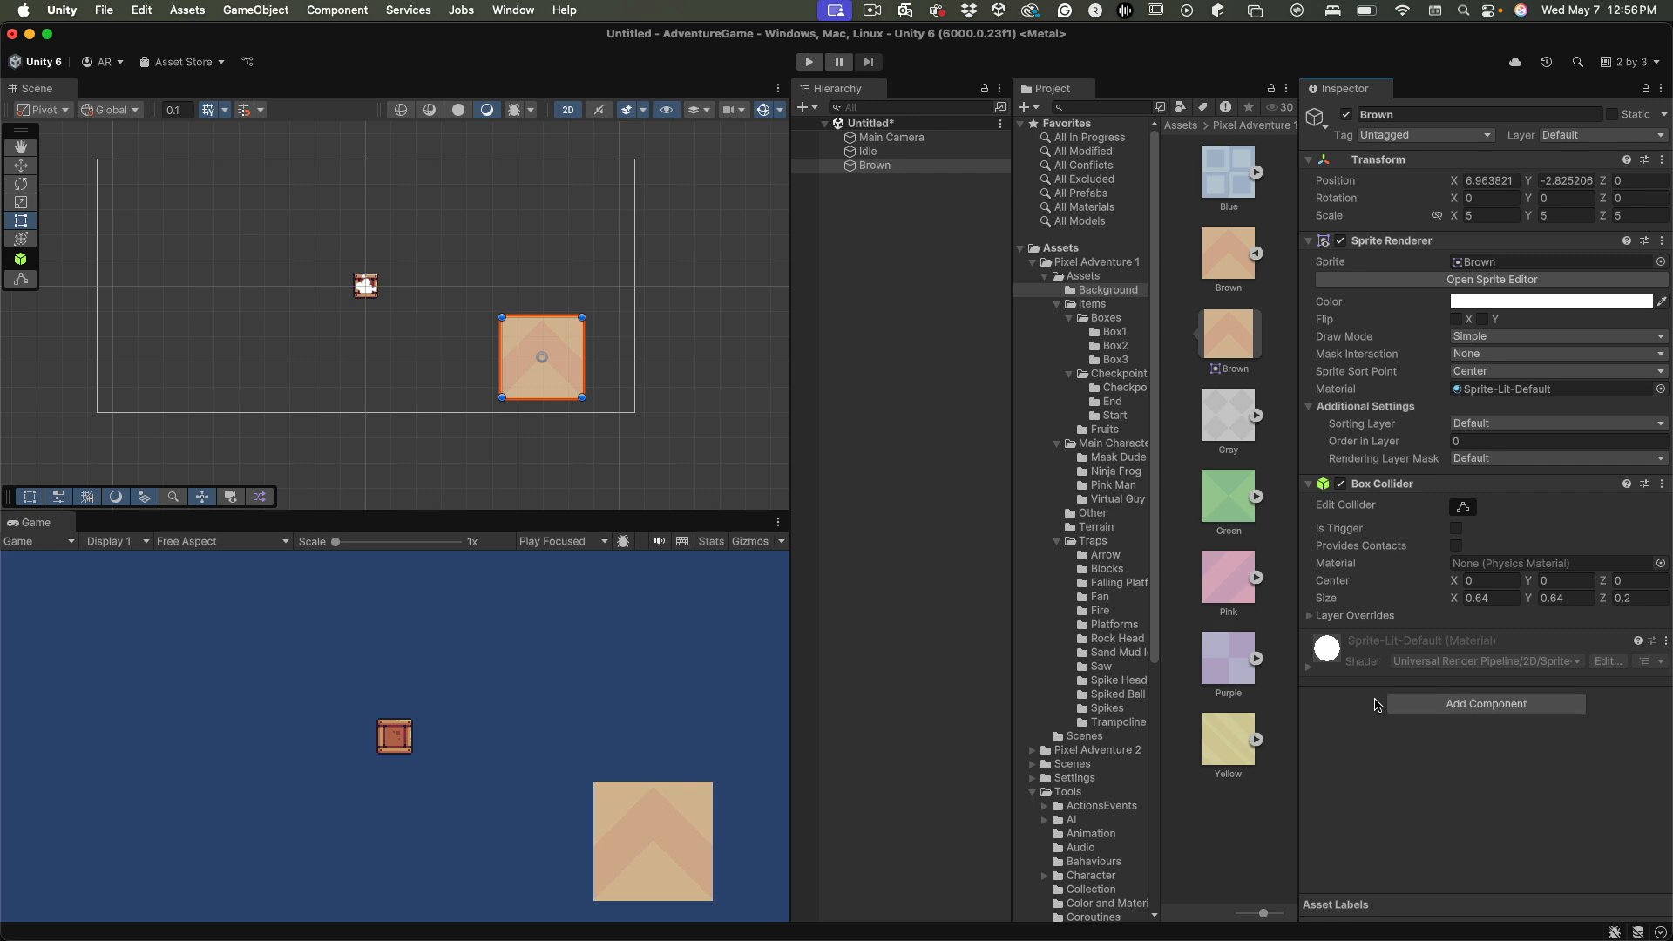
pyautogui.moveTo(565, 366); pyautogui.dragTo(493, 367)
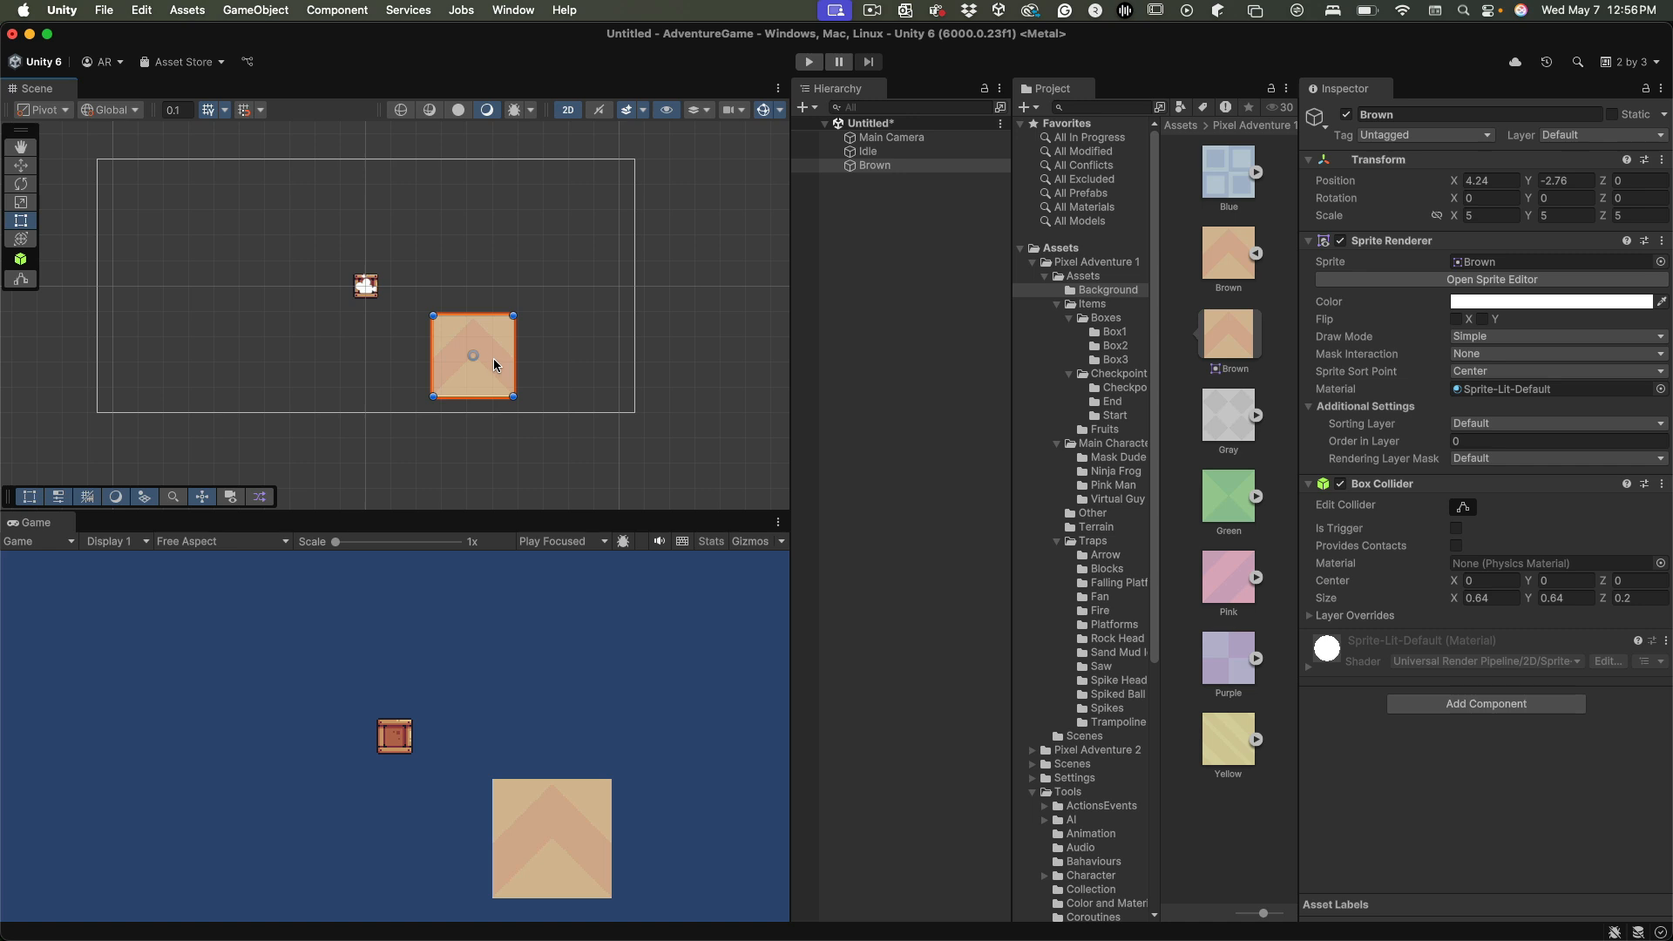
# Duplicate the Brown object twice, placing copies on either side of it at about X 7.76, Y -2.73 and X 0.49, Y -2.79
pyautogui.press('super+d')
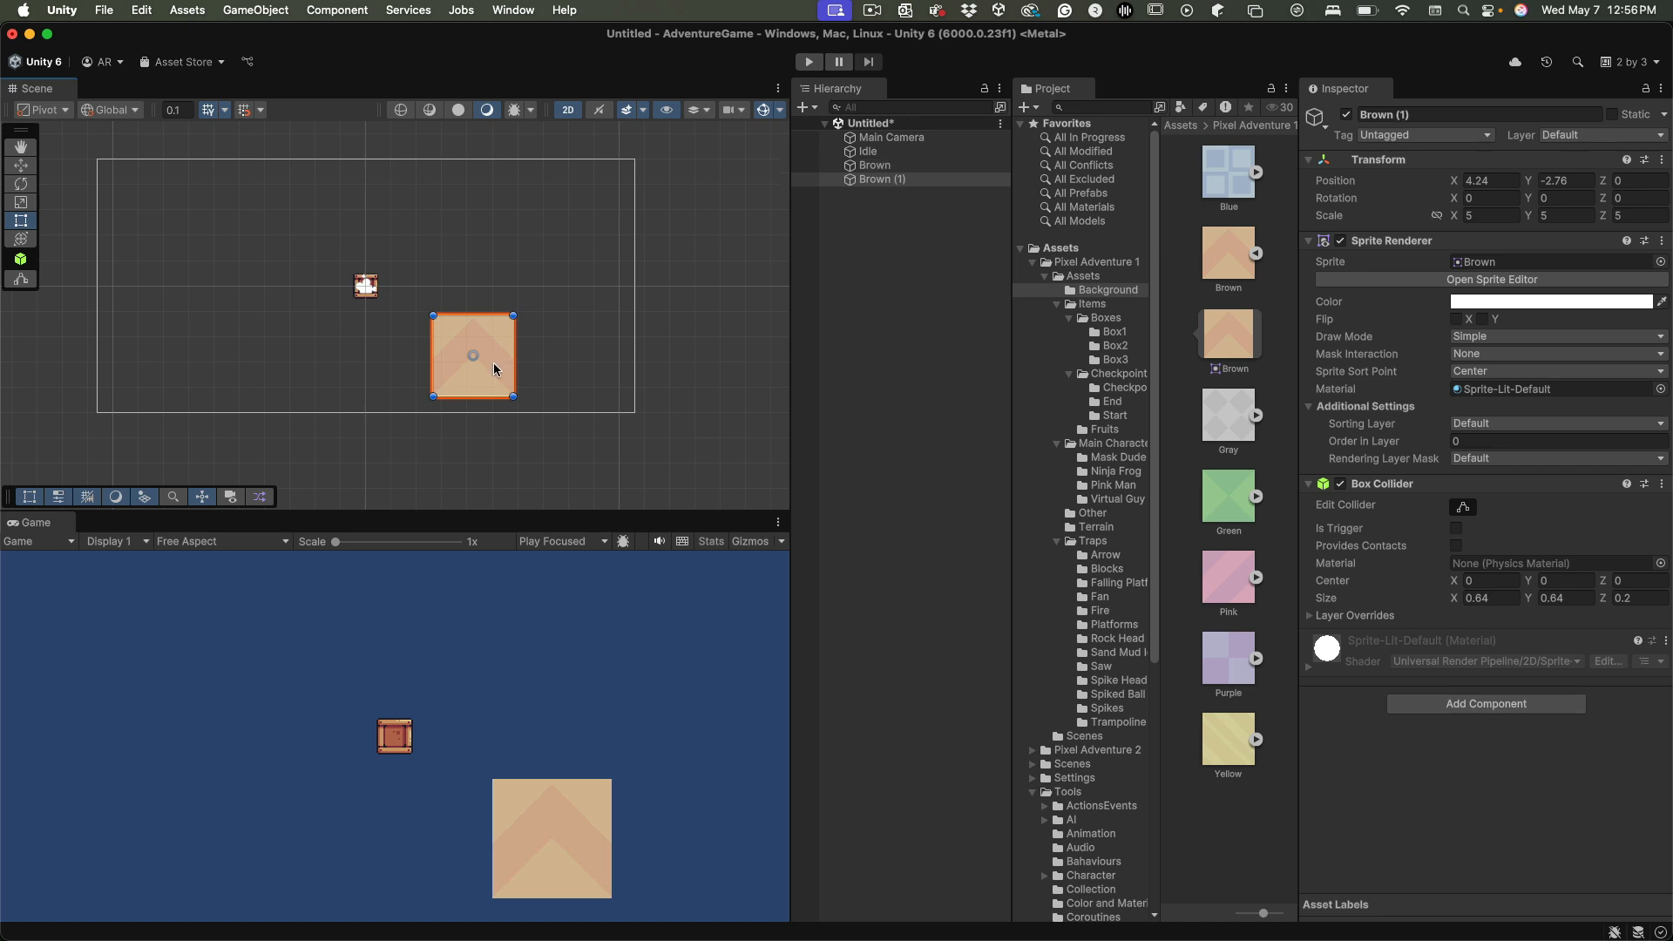
pyautogui.moveTo(494, 366); pyautogui.dragTo(389, 365)
pyautogui.press('super+d')
# Toggle the scene's handle orientation between Global and Local, ending on Local
pyautogui.press('x')
pyautogui.press('x')
pyautogui.press('x')
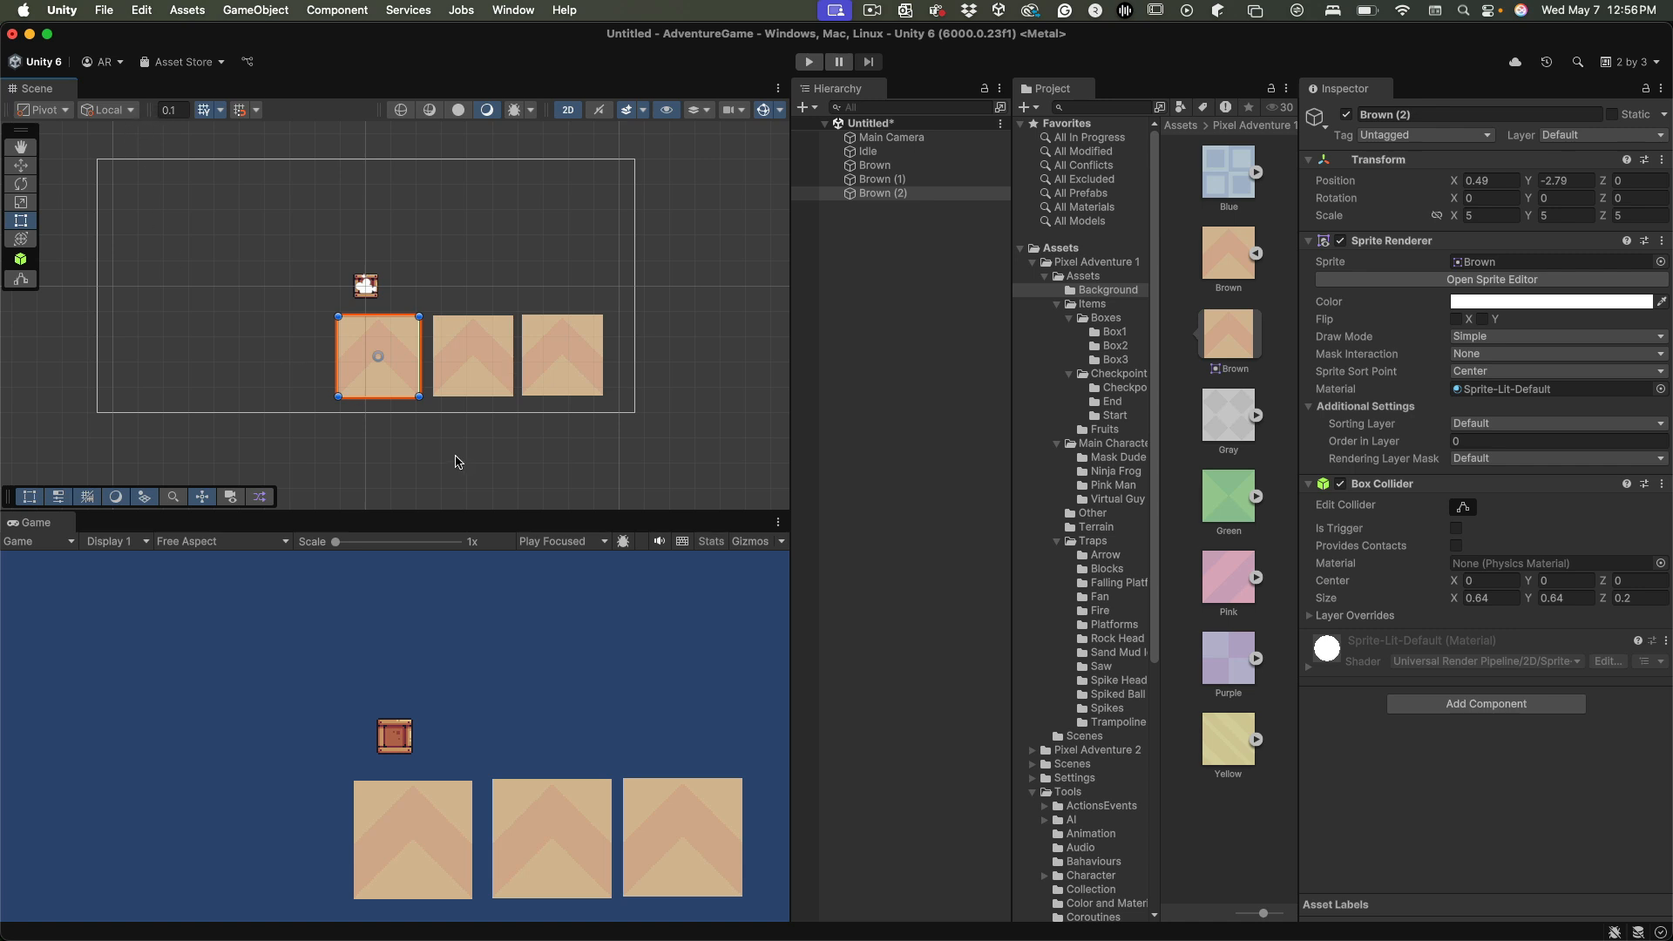
pyautogui.click(116, 114)
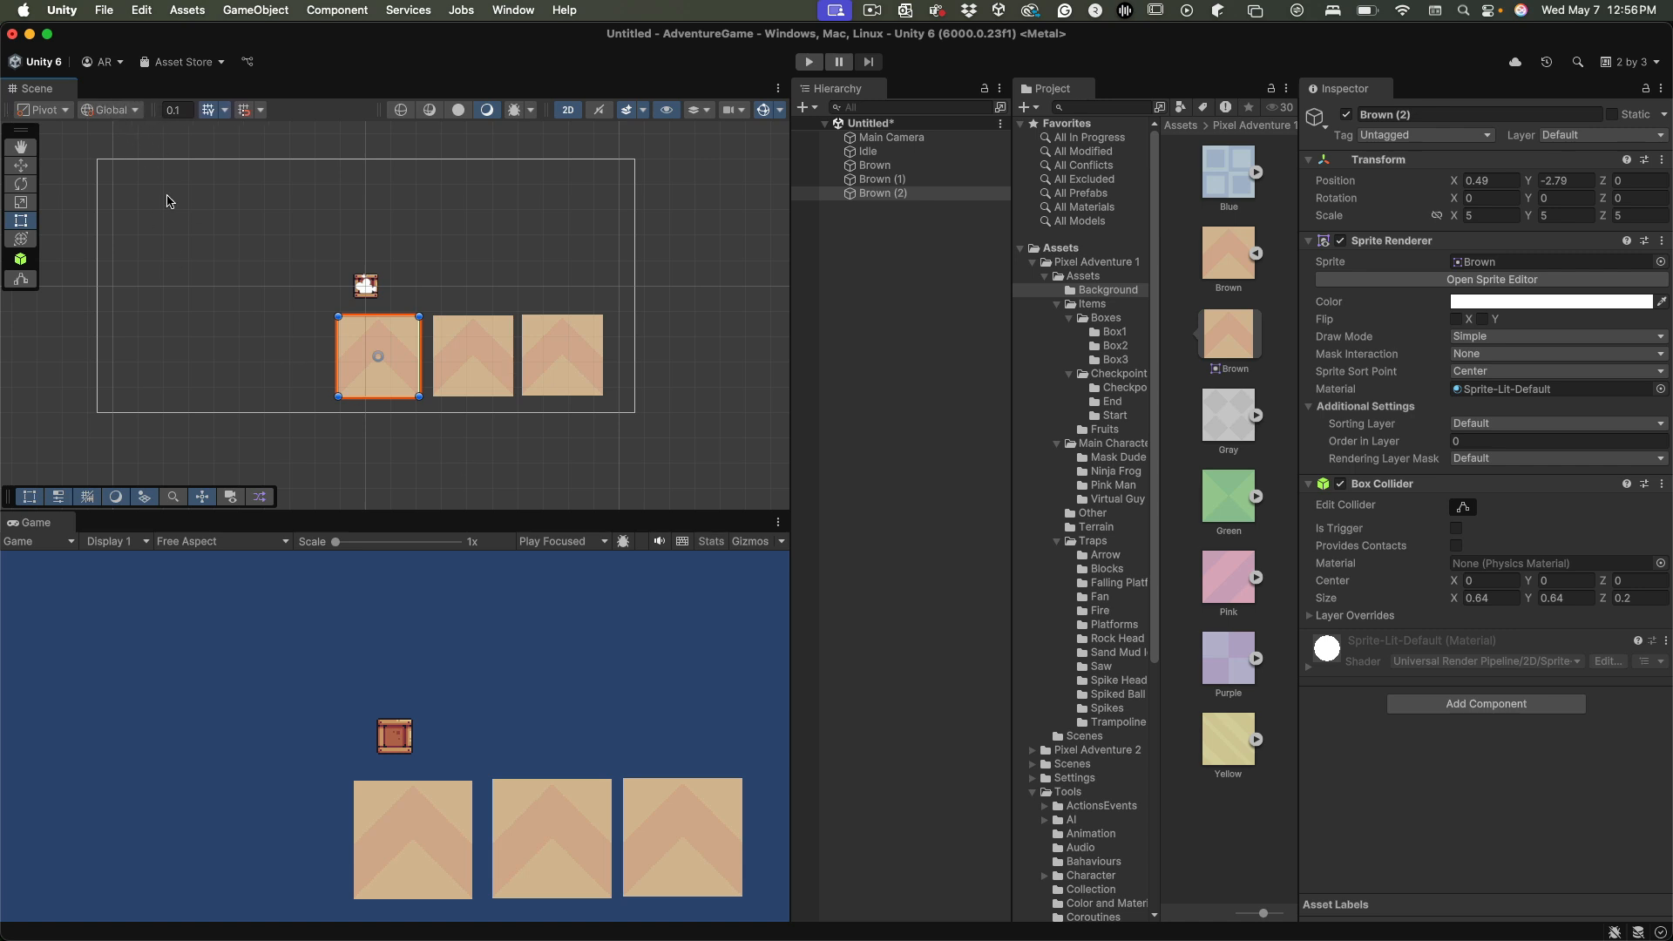
pyautogui.press('x')
# Show the scene in 3D perspective and inspect the colliders on the duplicated Brown objects
pyautogui.click(567, 110)
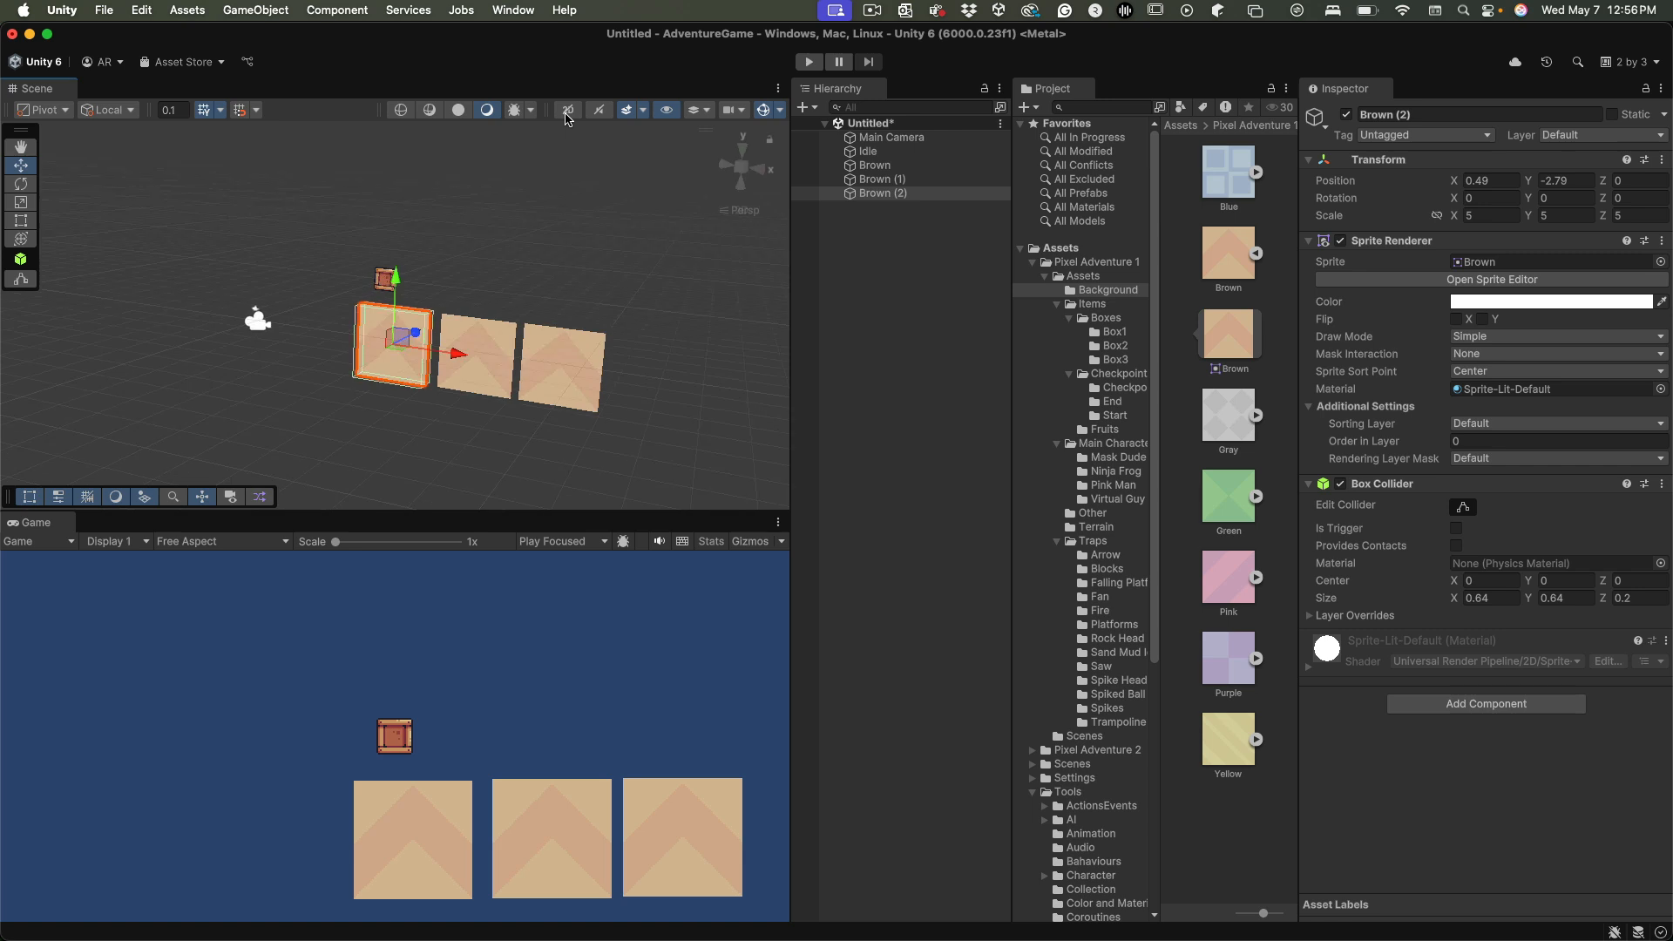
pyautogui.click(489, 359)
pyautogui.click(550, 393)
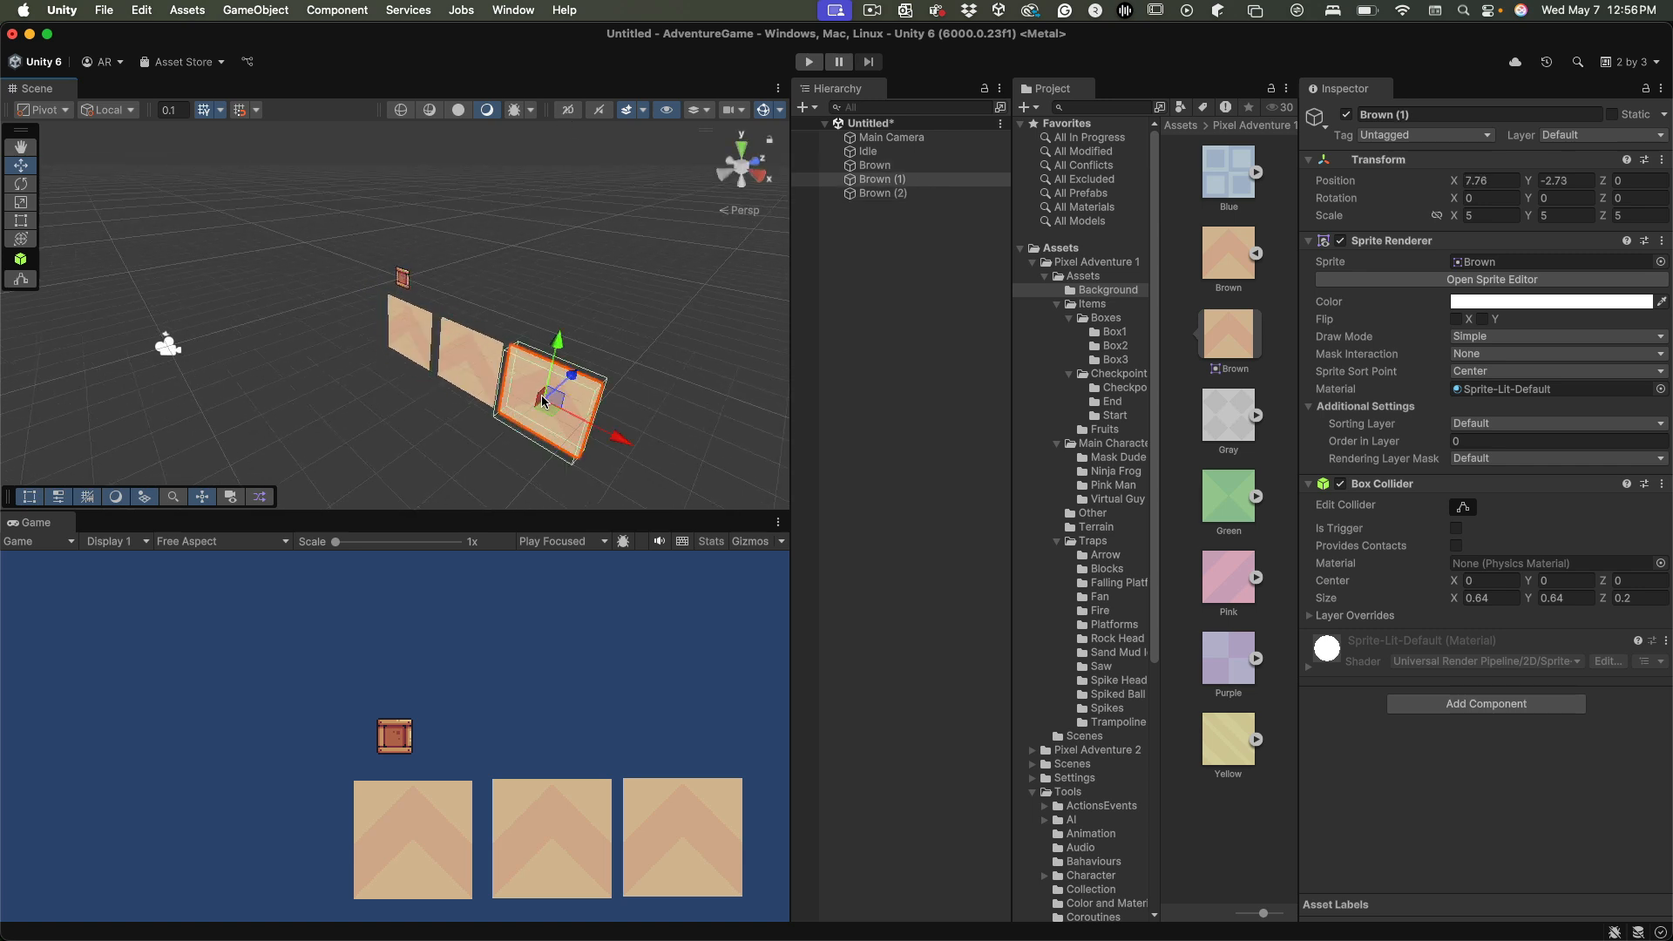
# Replace the middle Brown object's sprite with the Blue sprite from the Background folder
pyautogui.click(468, 360)
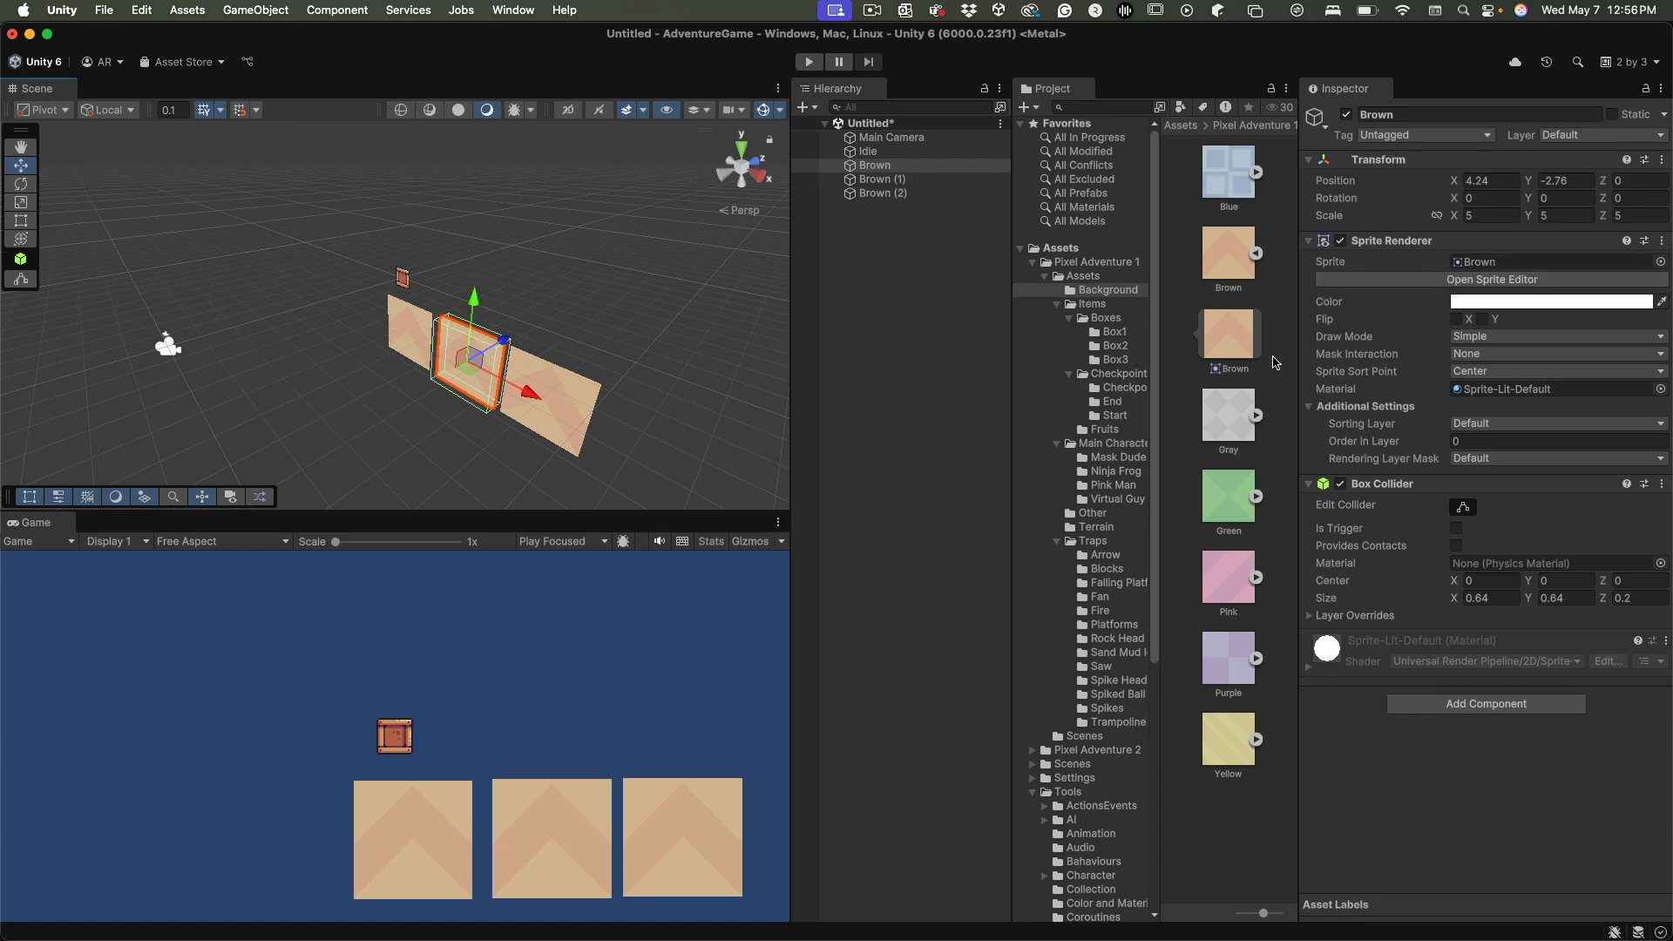
pyautogui.click(1661, 262)
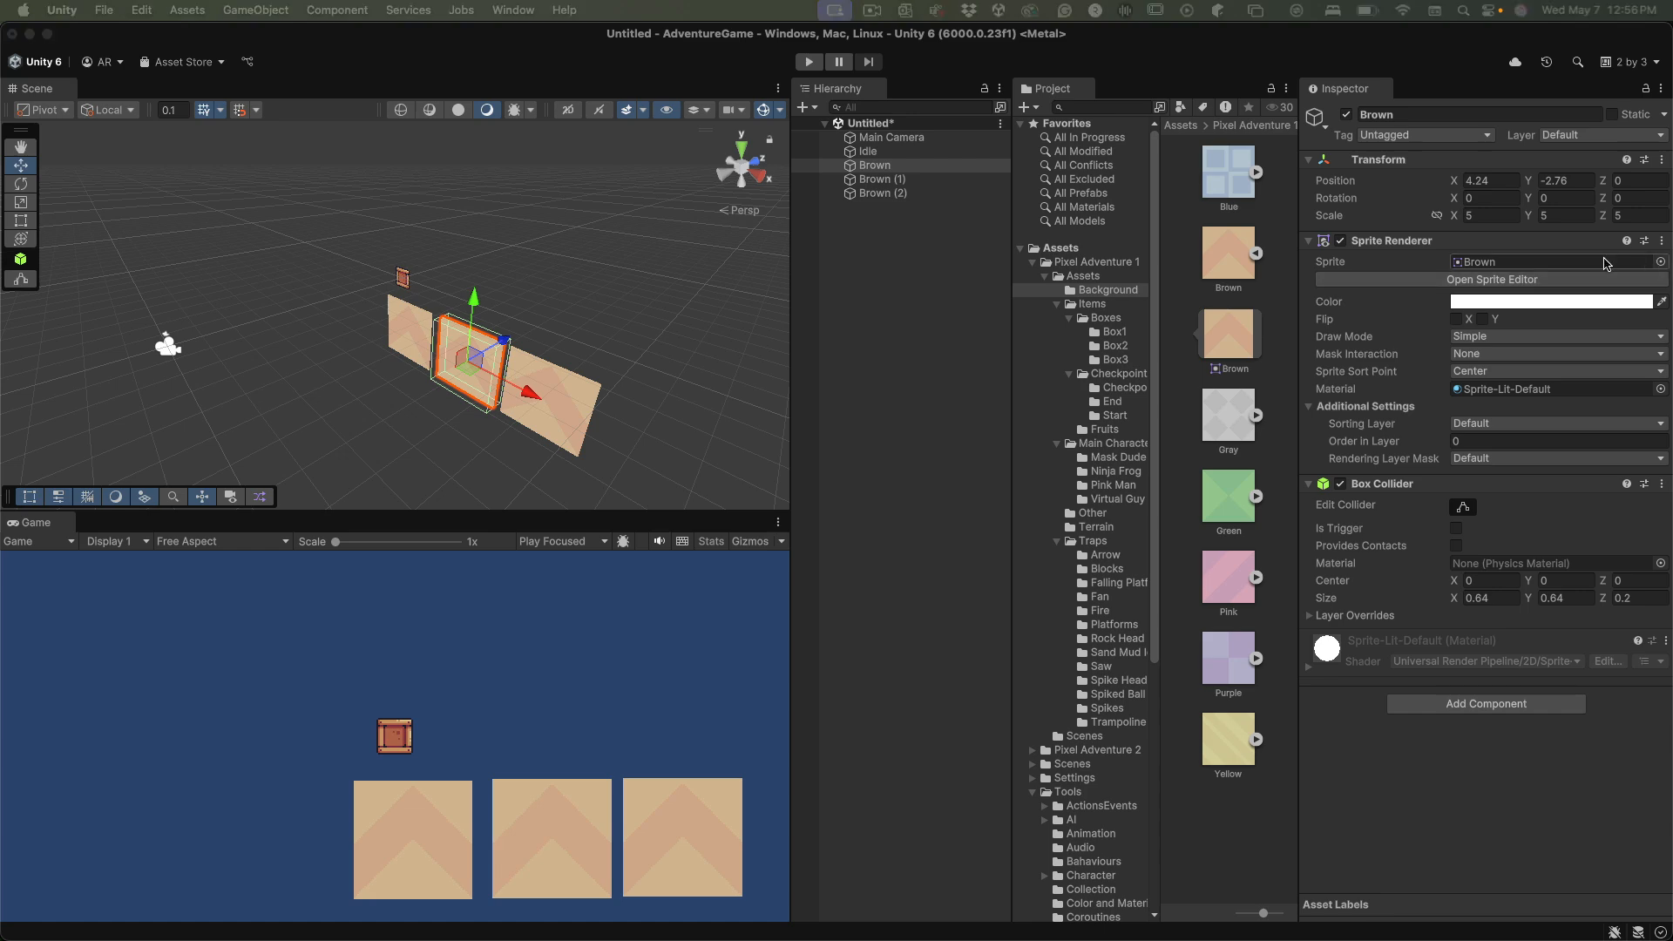
pyautogui.click(1503, 261)
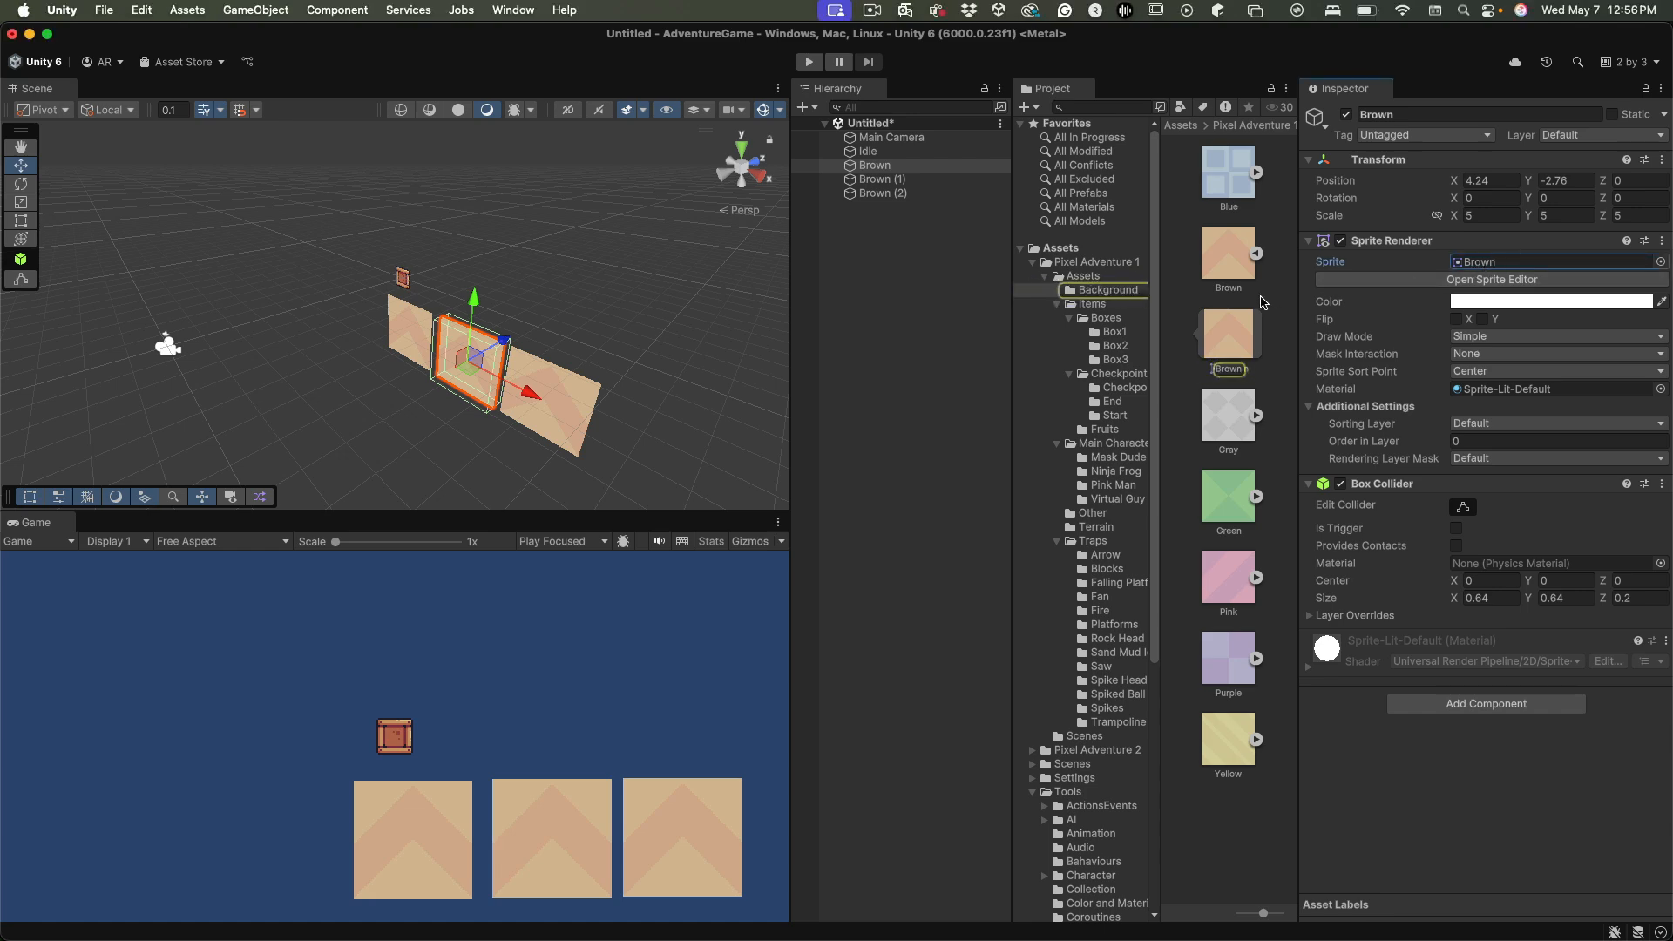
pyautogui.moveTo(1496, 280); pyautogui.dragTo(1507, 263)
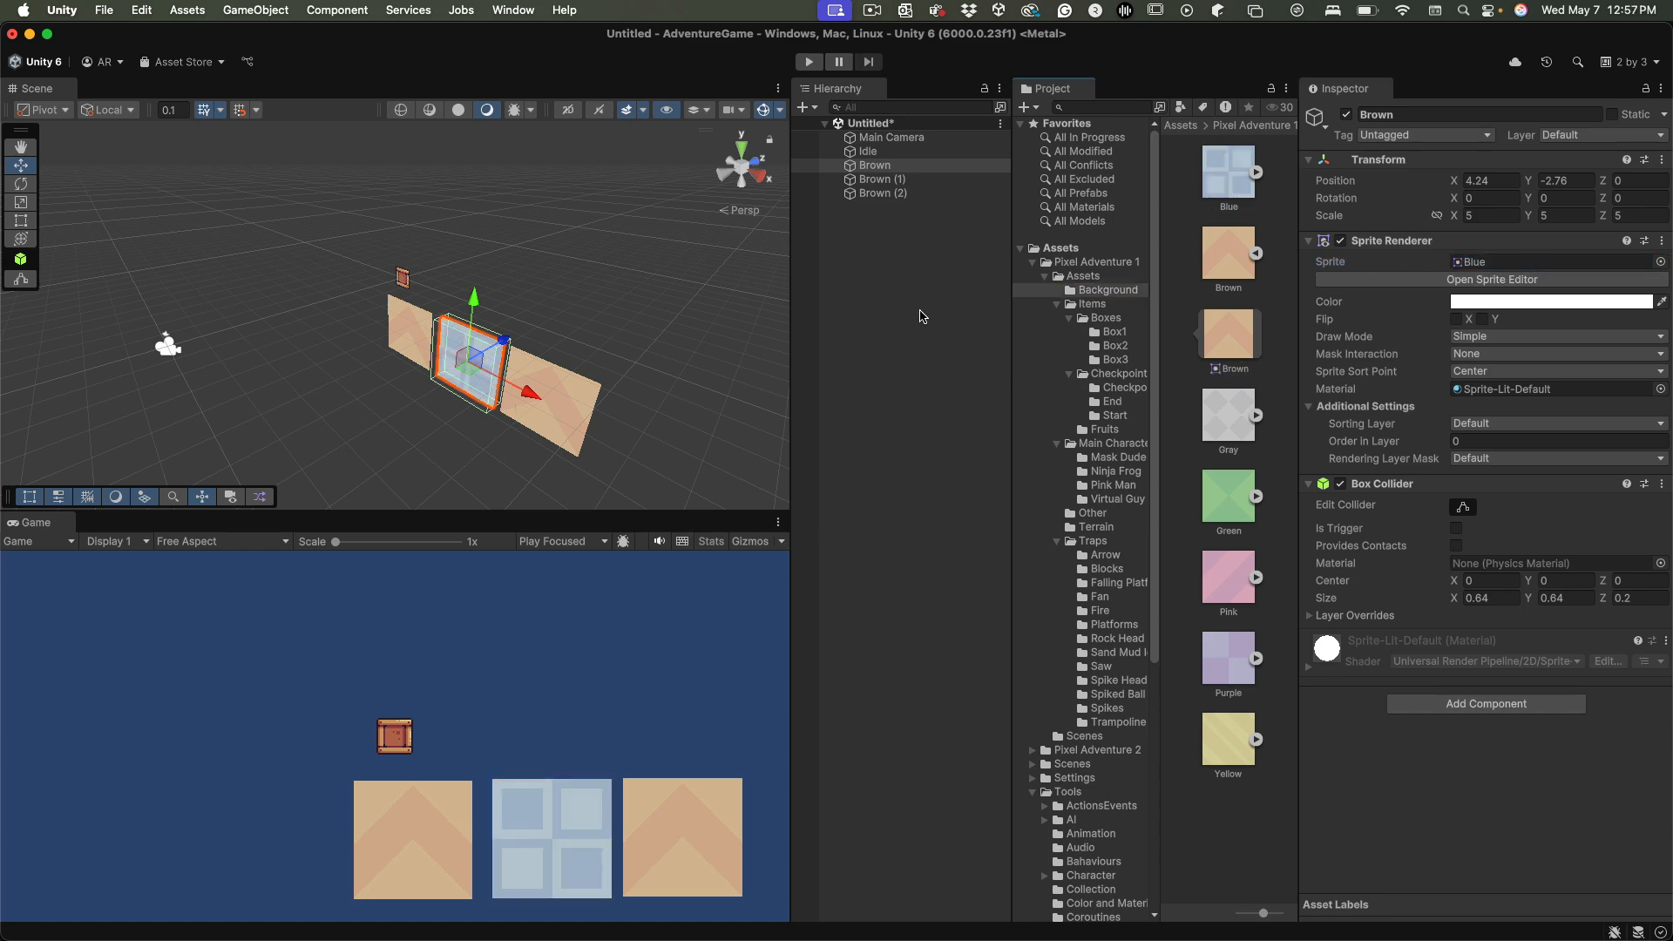
# Rename the Brown object that uses the blue sprite as Blue
pyautogui.click(901, 165)
pyautogui.click(900, 164)
pyautogui.write('Blue')
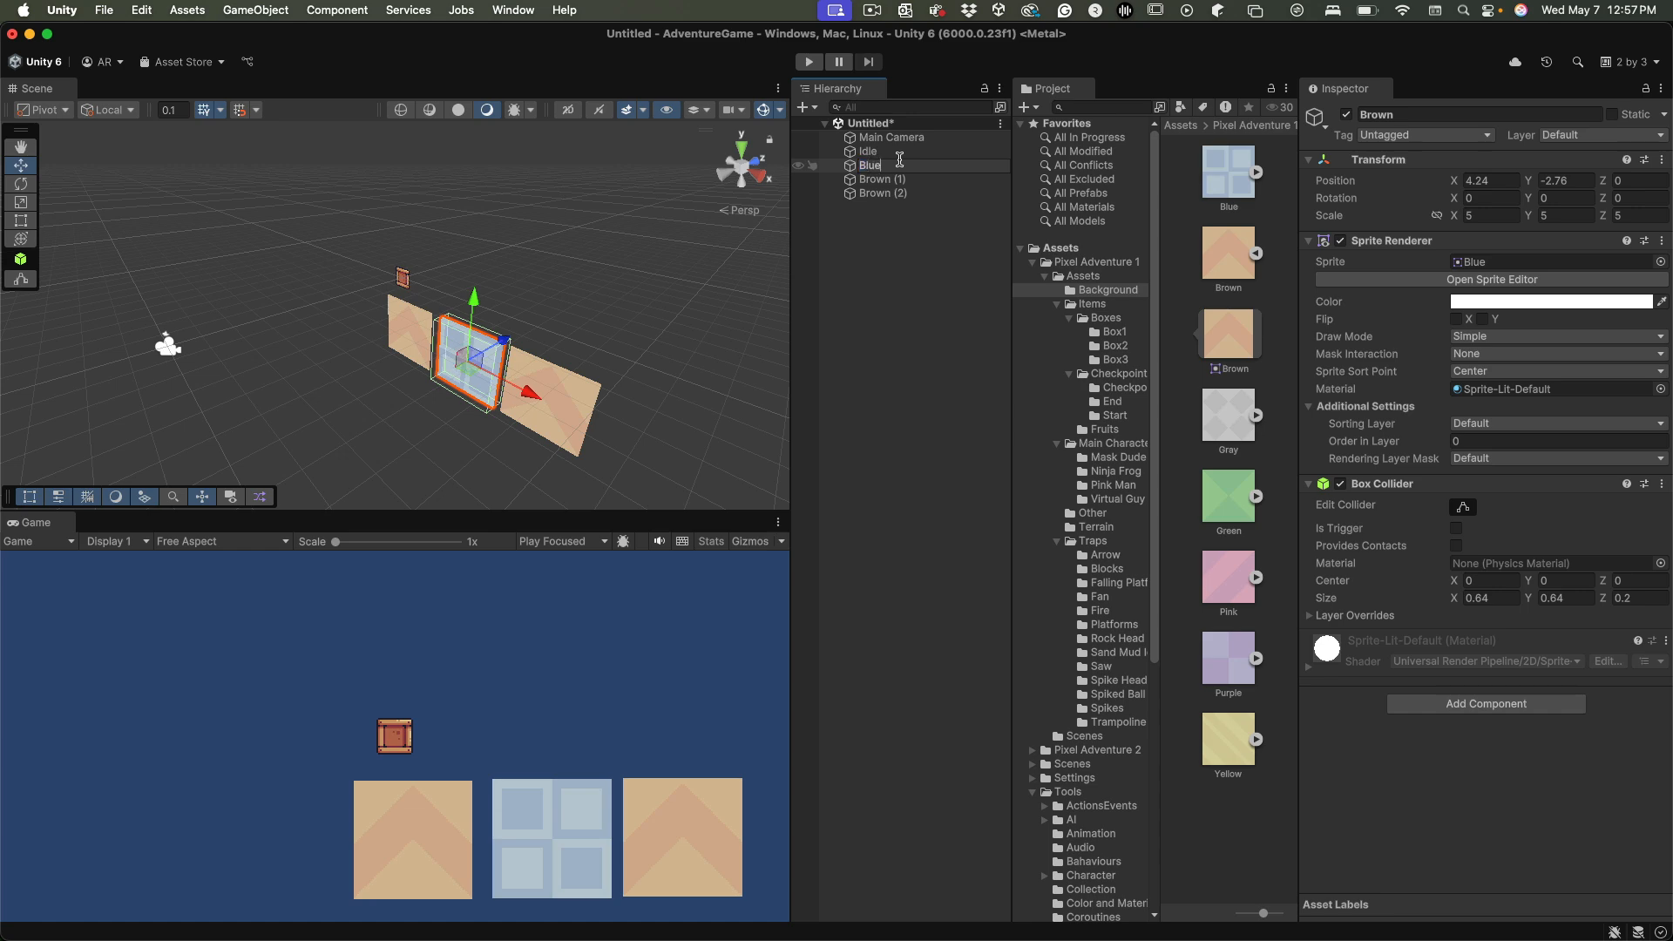
pyautogui.press('Return')
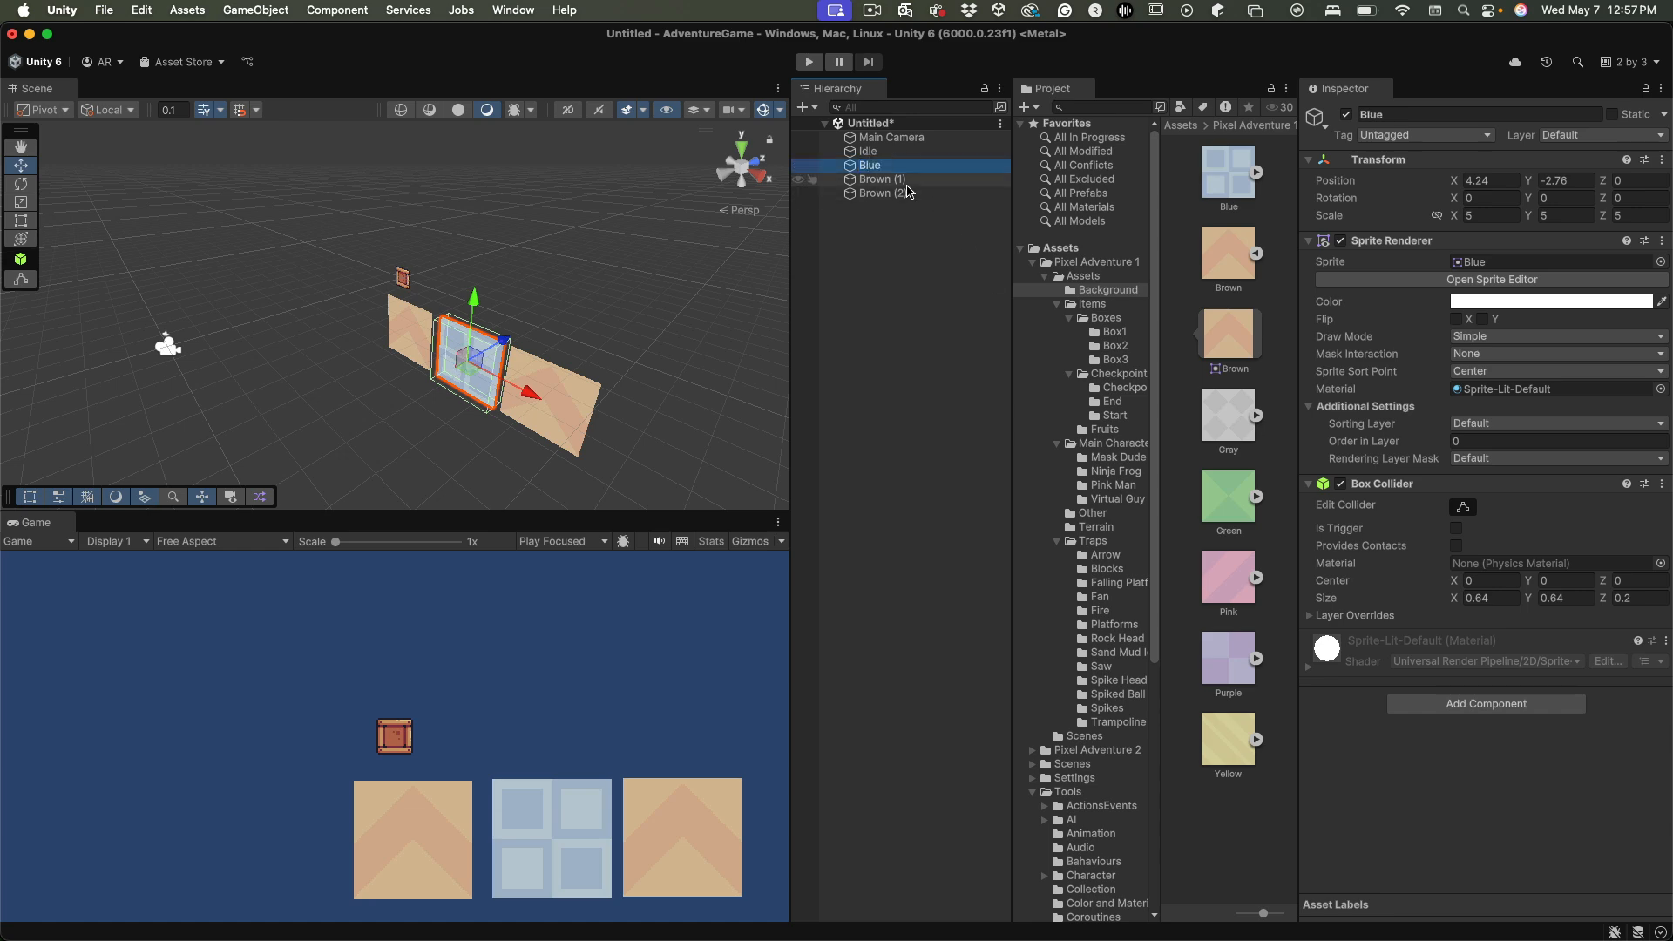
# Rename the Brown (2) object as Green and assign the Green background sprite to it
pyautogui.click(899, 194)
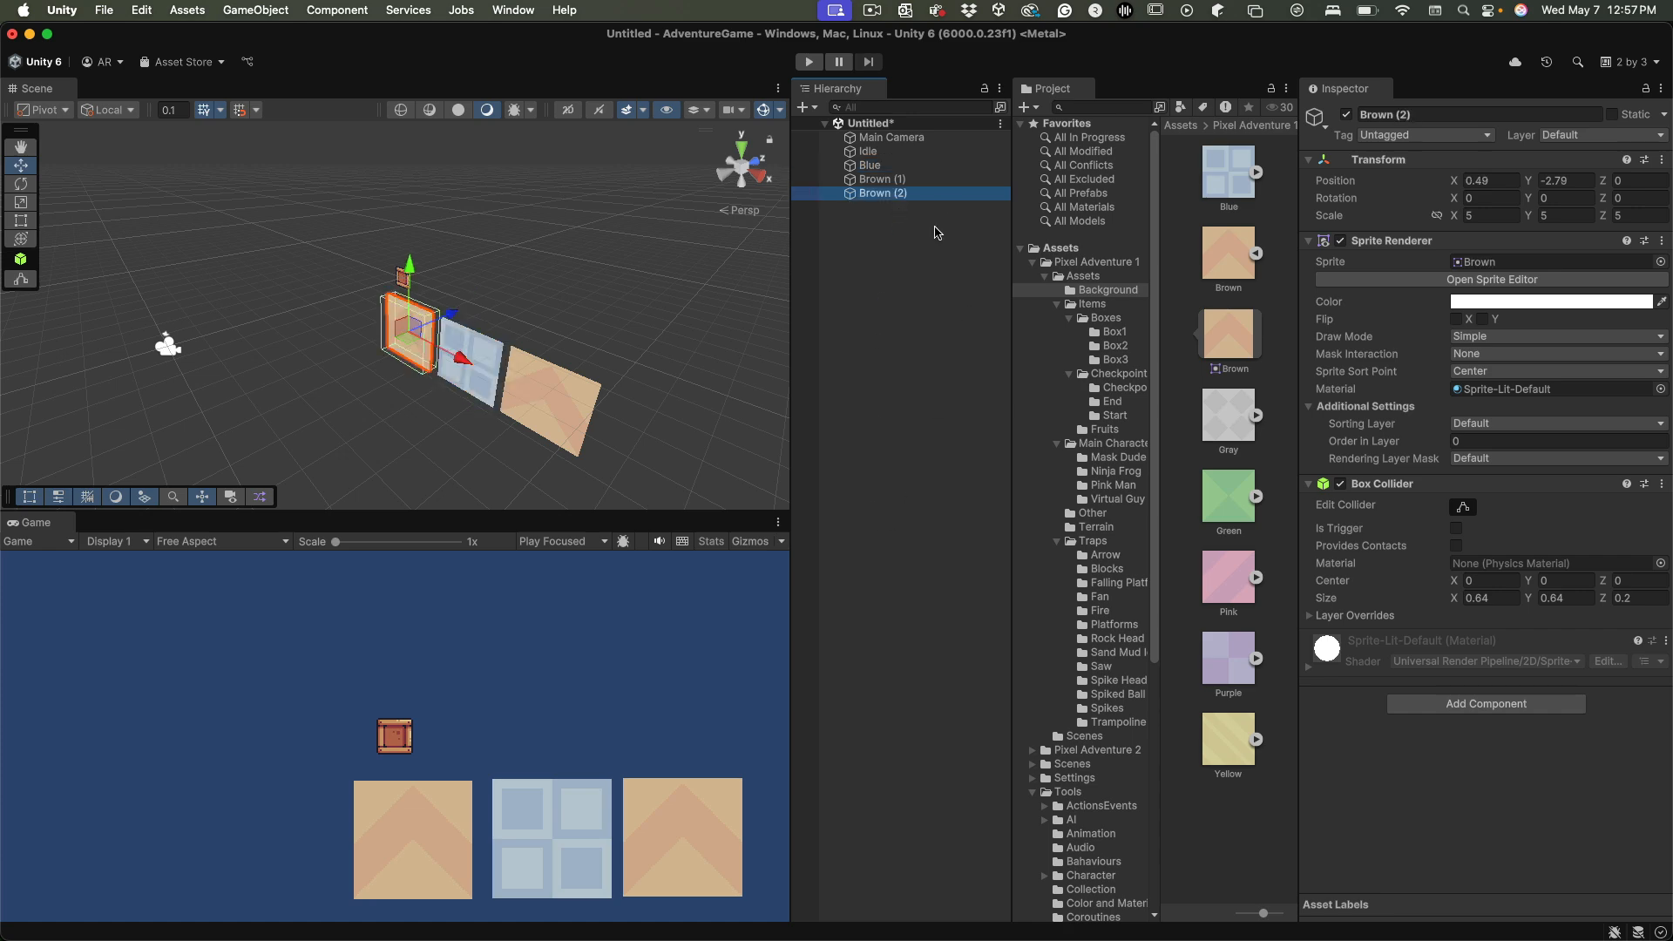
pyautogui.press('Return')
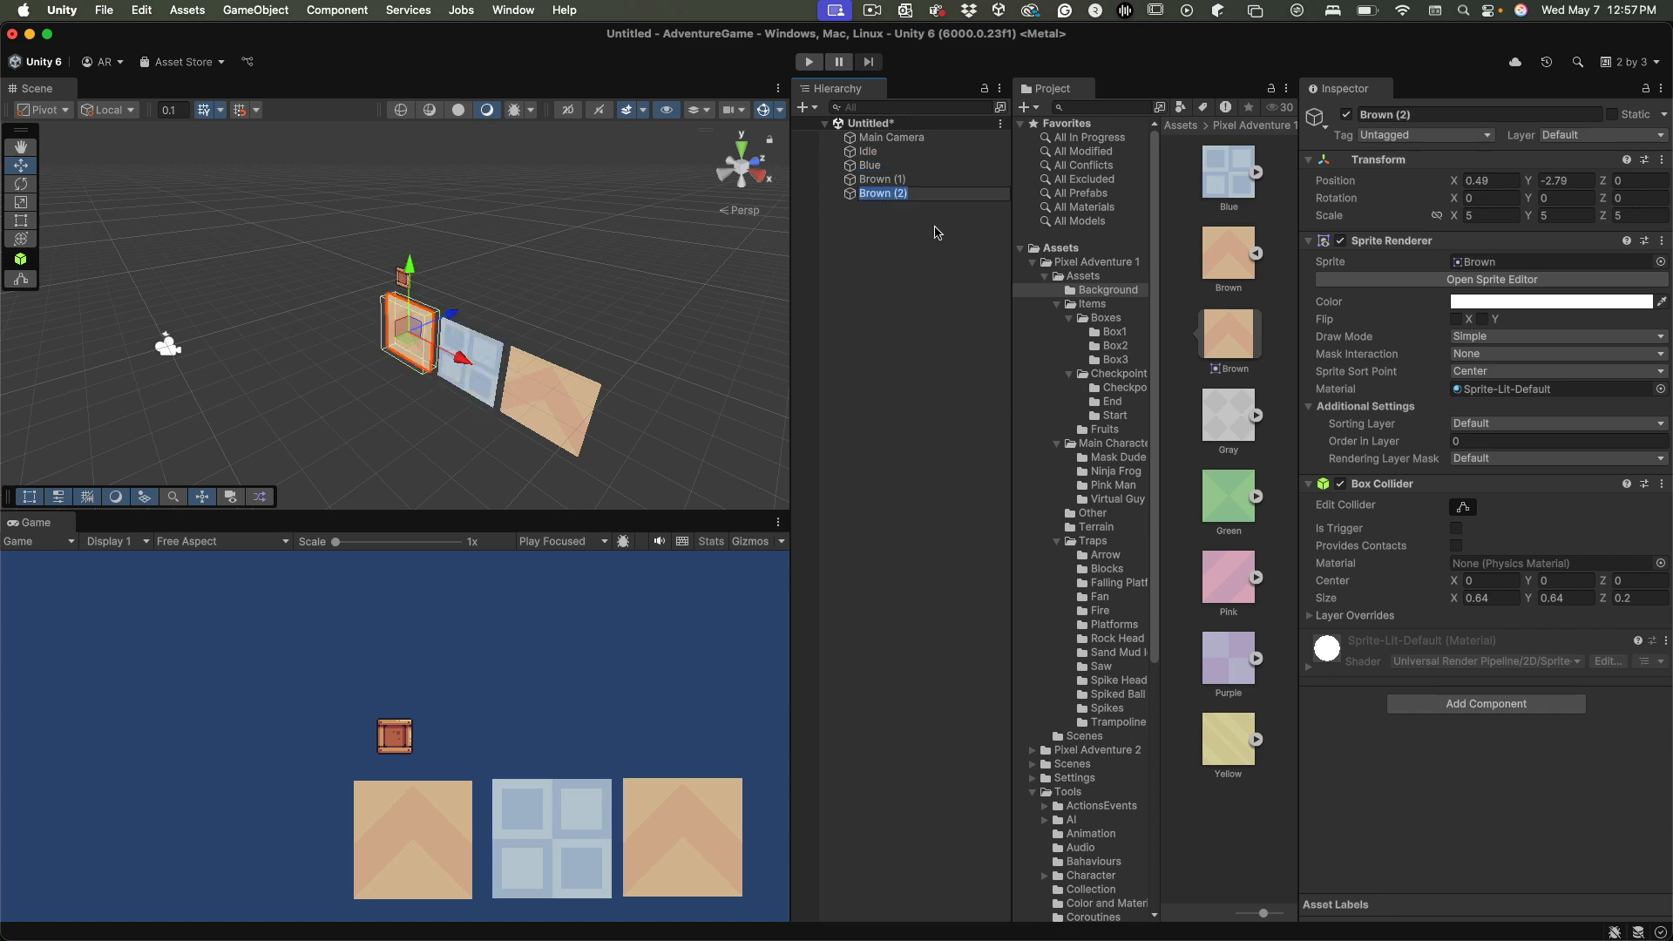
pyautogui.write('Green')
pyautogui.press('Return')
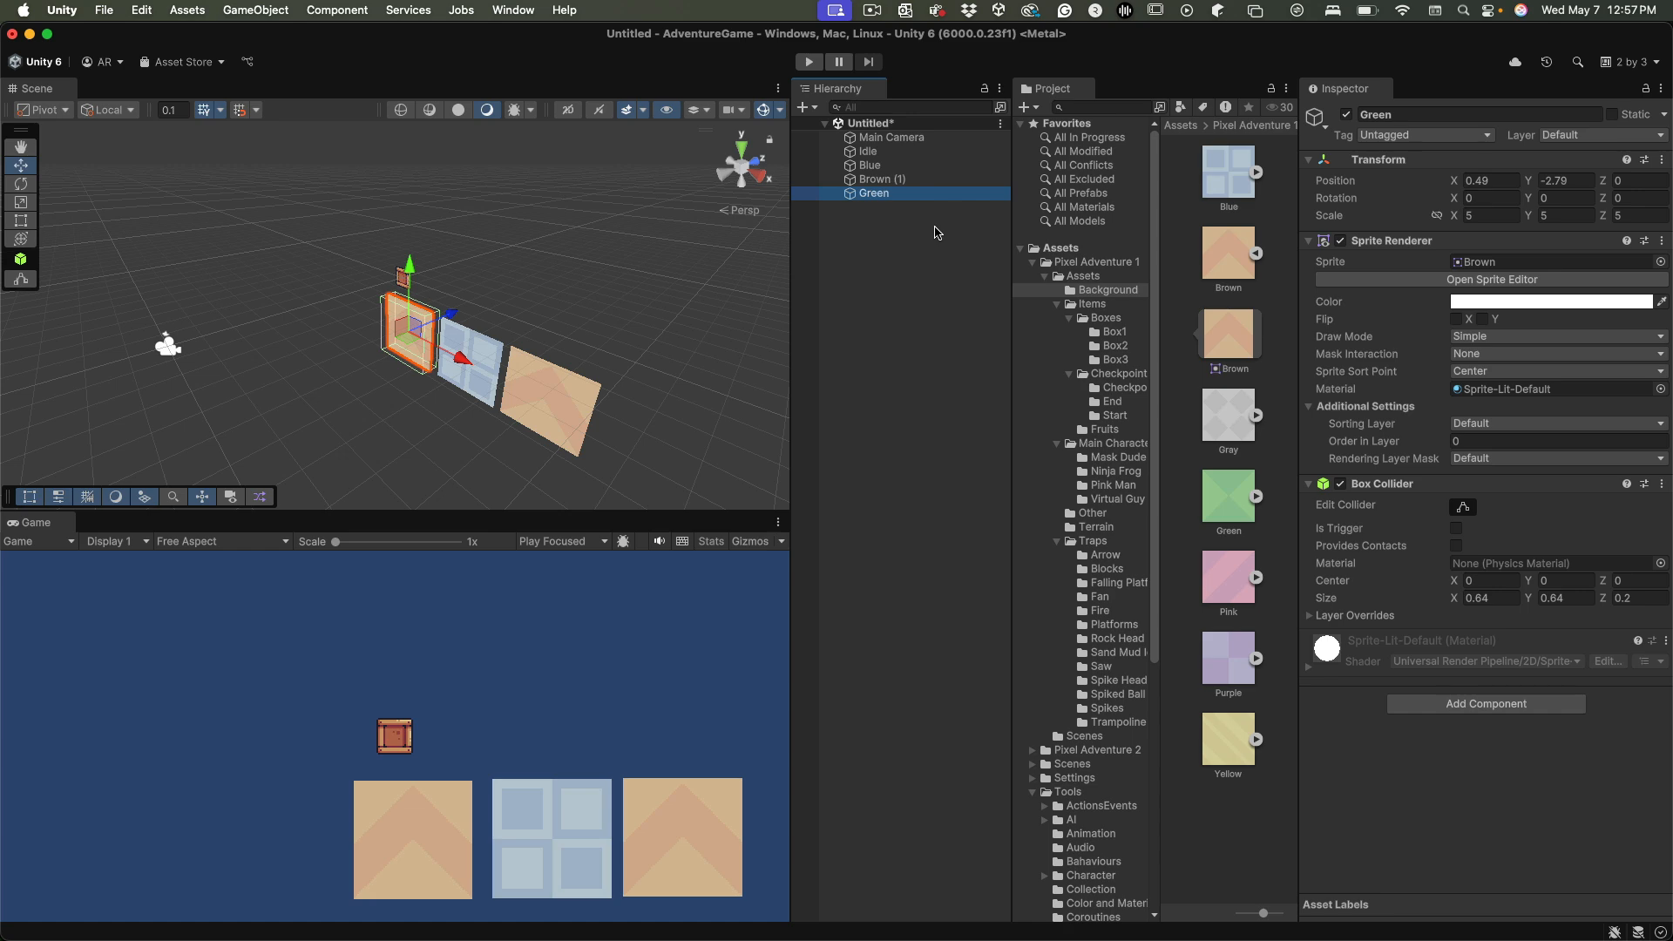
pyautogui.moveTo(1231, 501); pyautogui.dragTo(1497, 271)
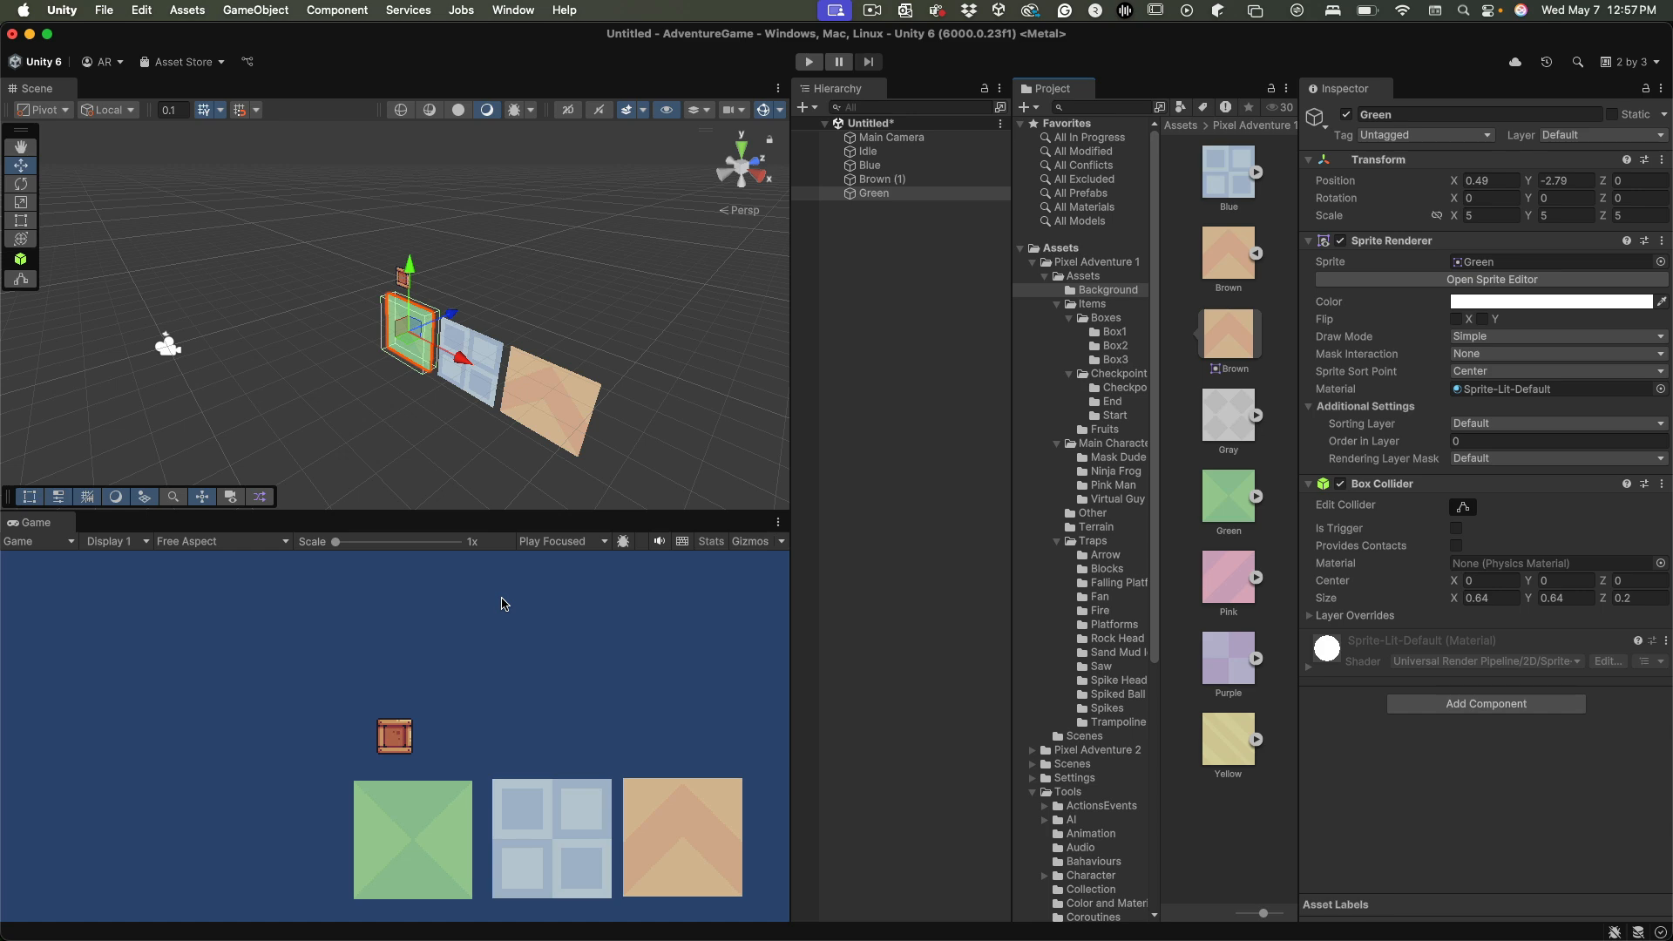
# Rename the Brown (1) object as Brown
pyautogui.click(943, 434)
pyautogui.click(939, 181)
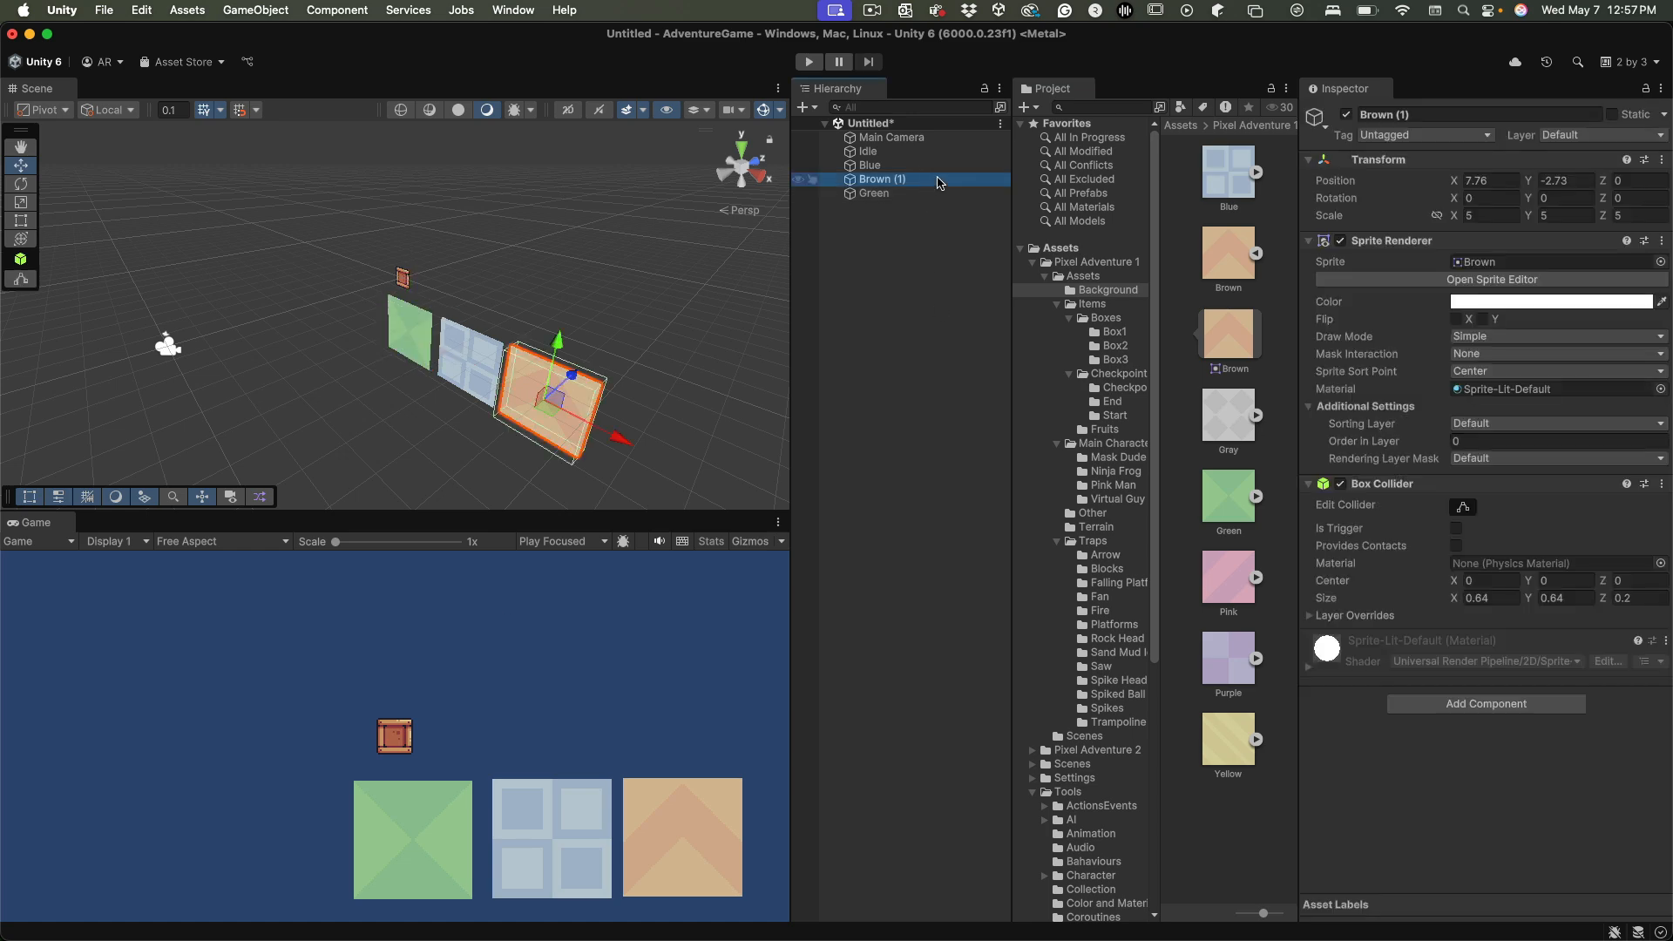
pyautogui.click(937, 181)
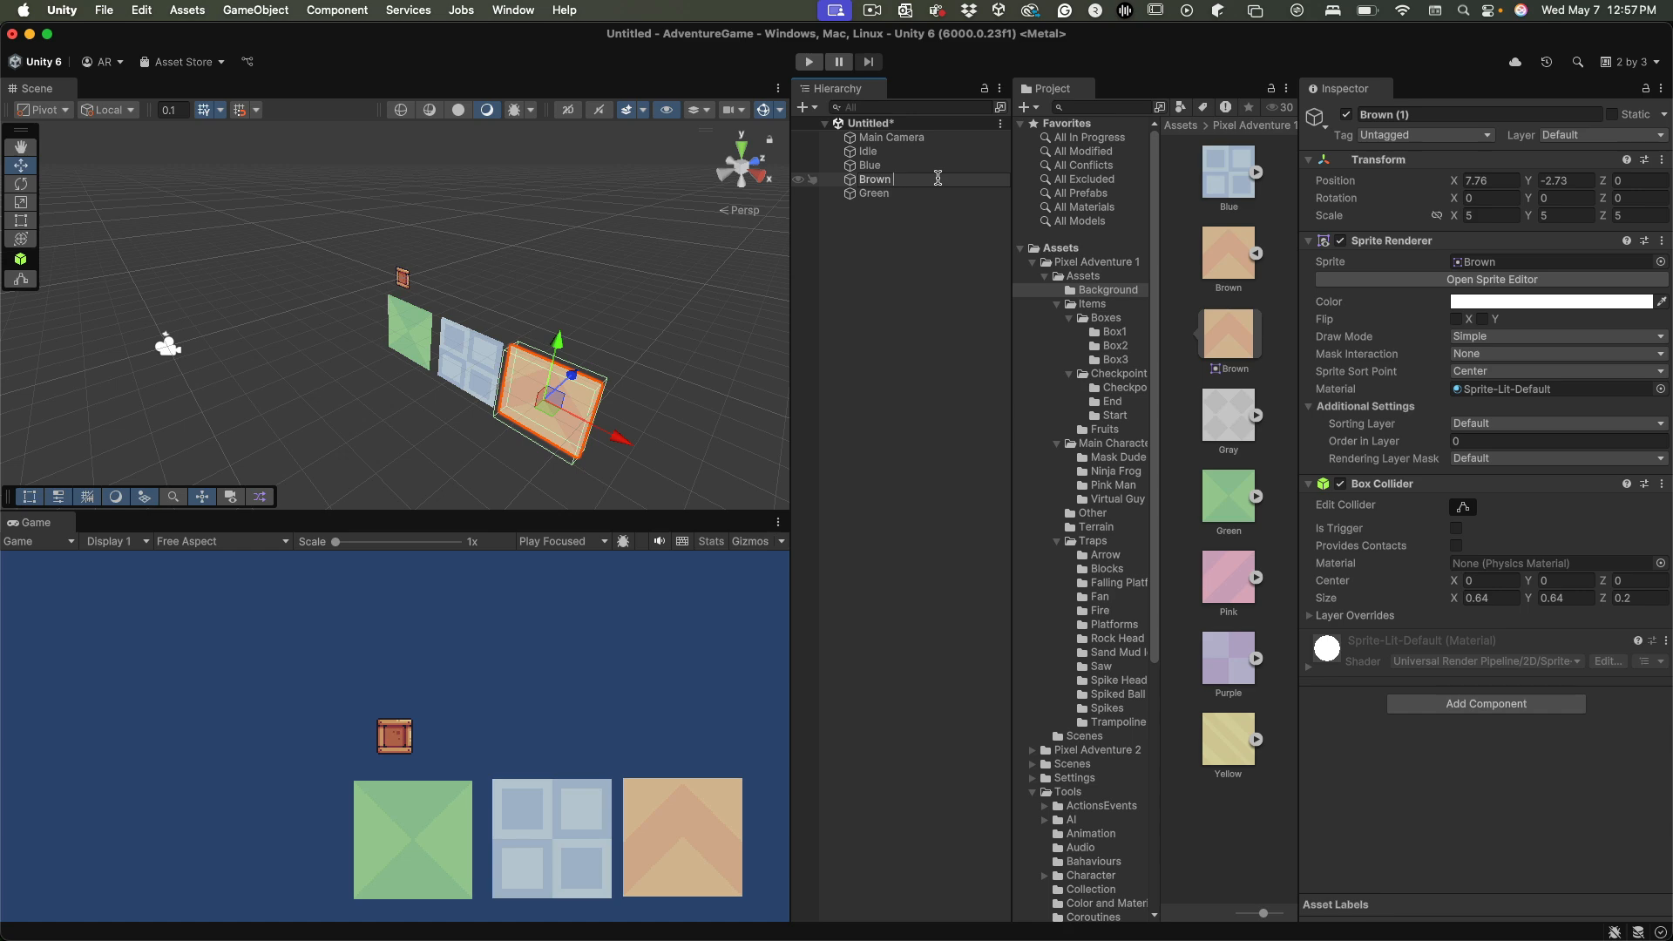
pyautogui.press('Return')
pyautogui.click(906, 415)
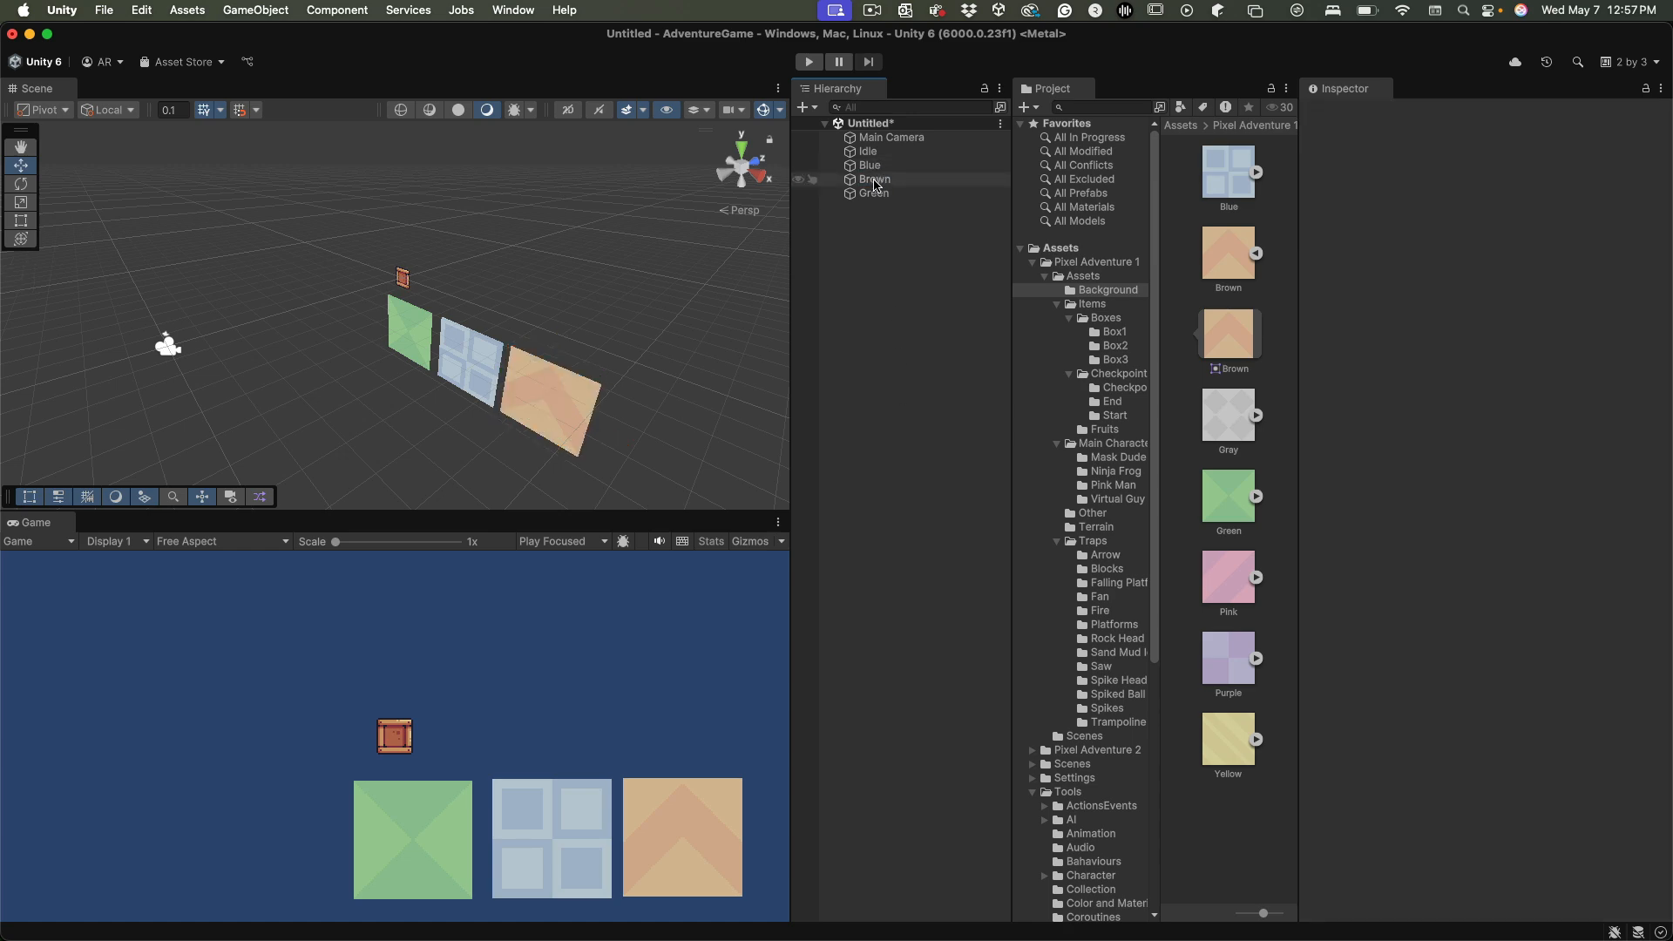
# Move the Brown object along the X axis past the Green one to about X -4.24, keeping Y at -2.73
pyautogui.click(876, 183)
pyautogui.moveTo(578, 389); pyautogui.dragTo(416, 352)
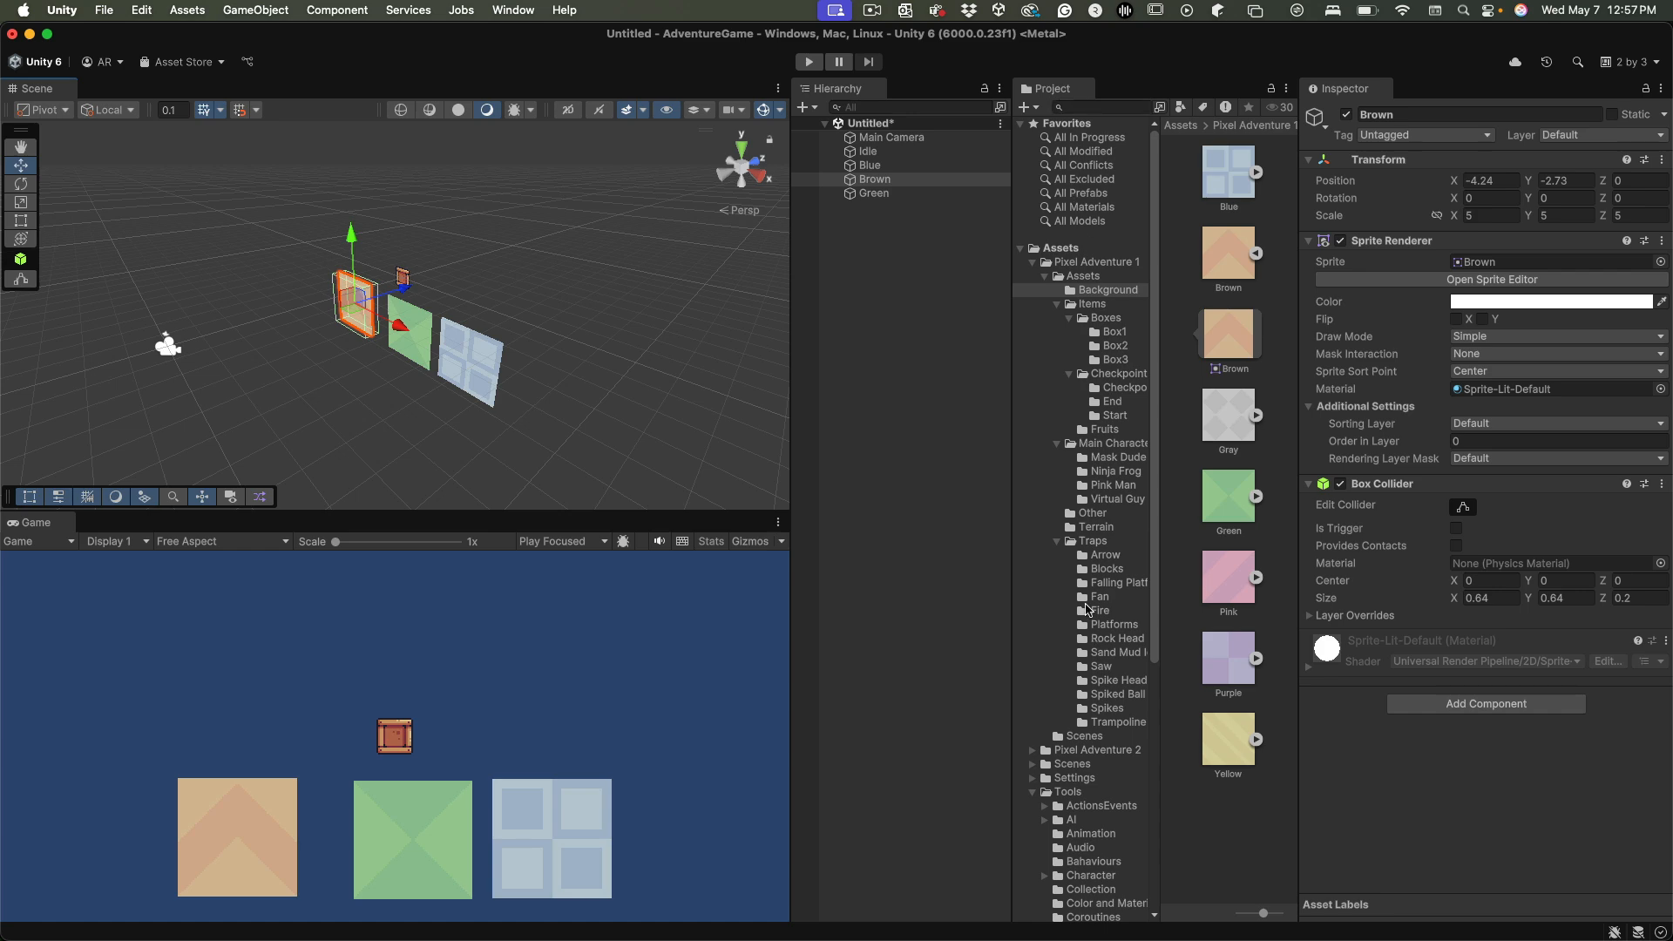
pyautogui.click(916, 510)
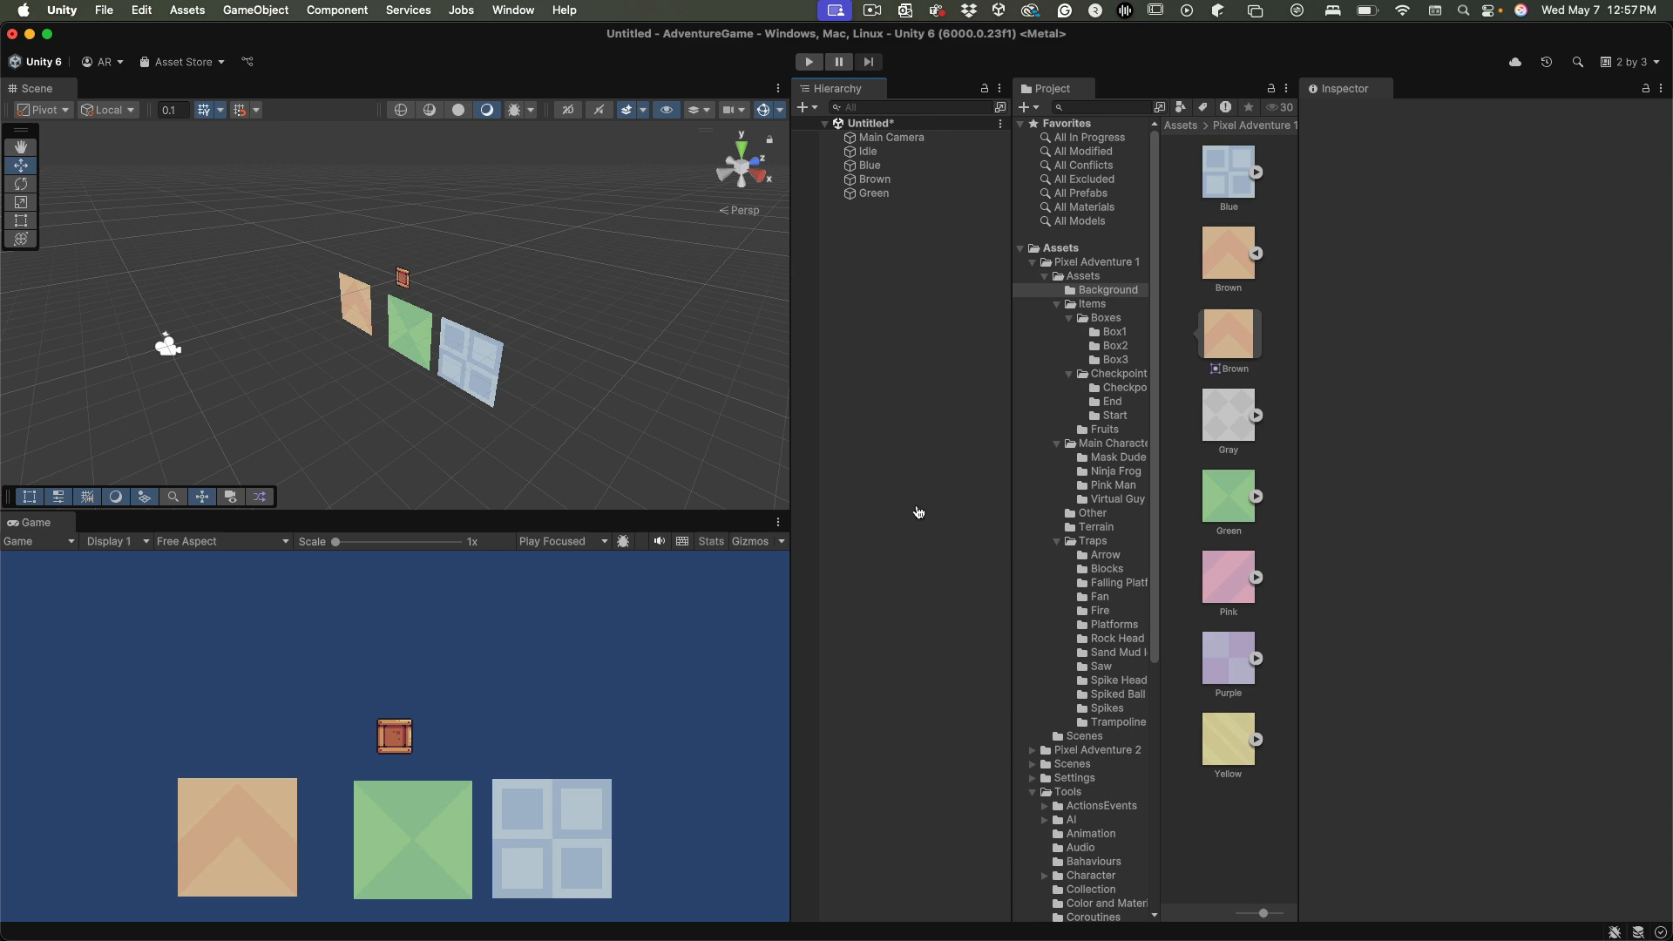
# Switch to Safari and open assetstore.unity.com in a new tab, shifting the browser window slightly upward
pyautogui.press('super+Tab')
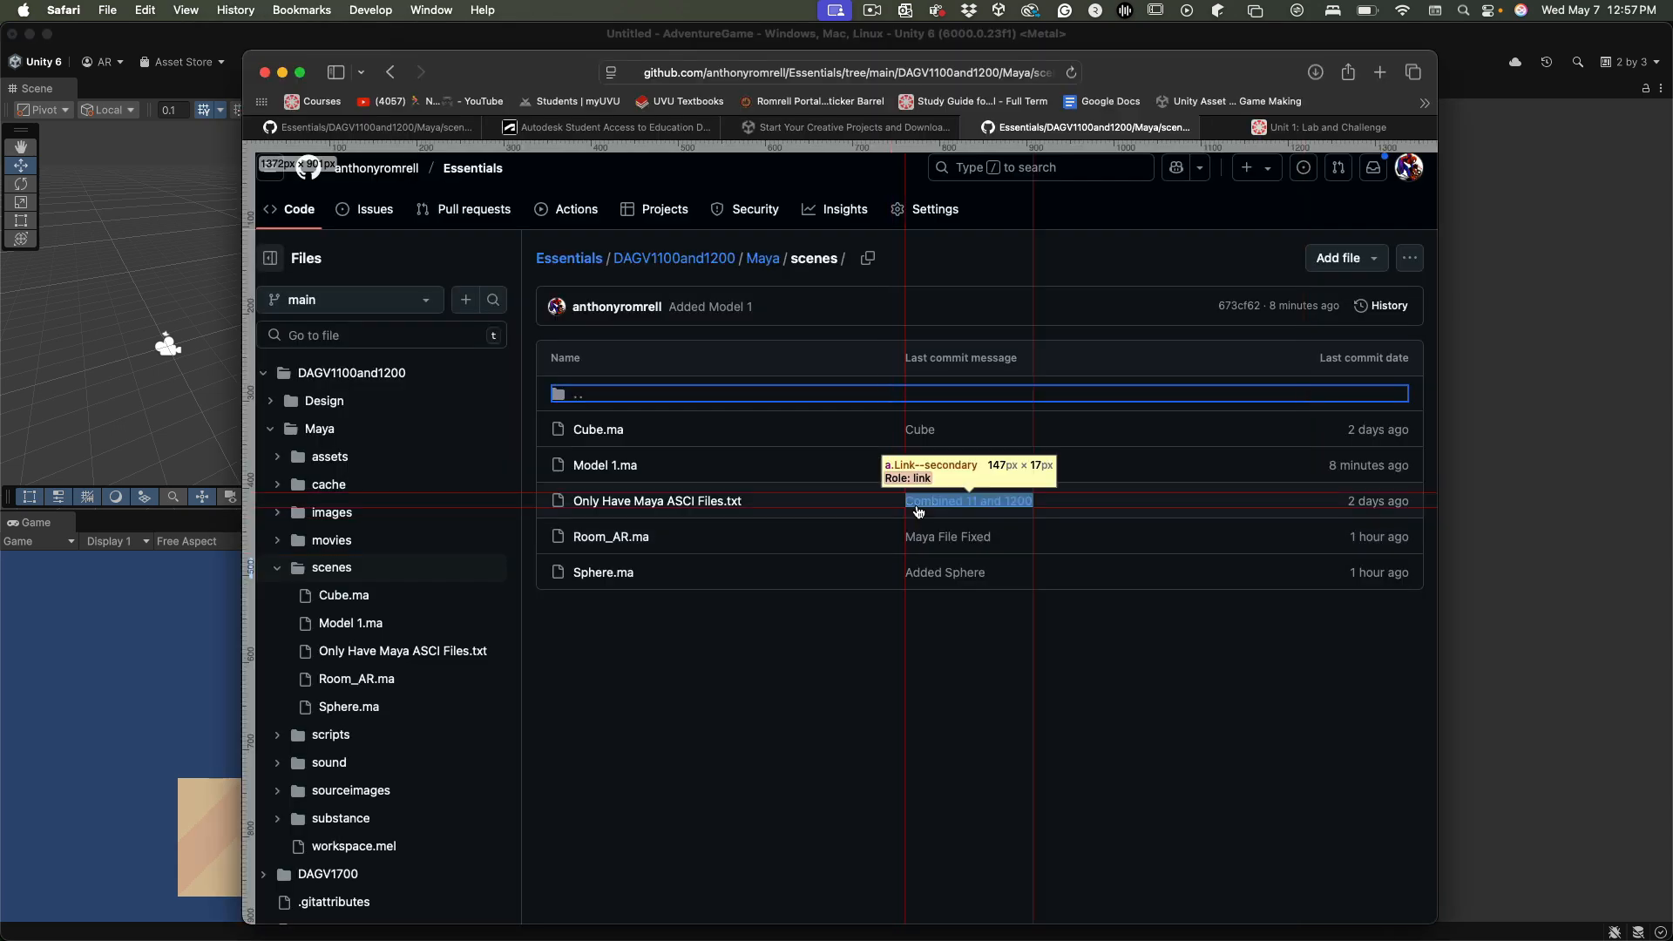
pyautogui.press('super+t')
pyautogui.write('assetstore.unity.com')
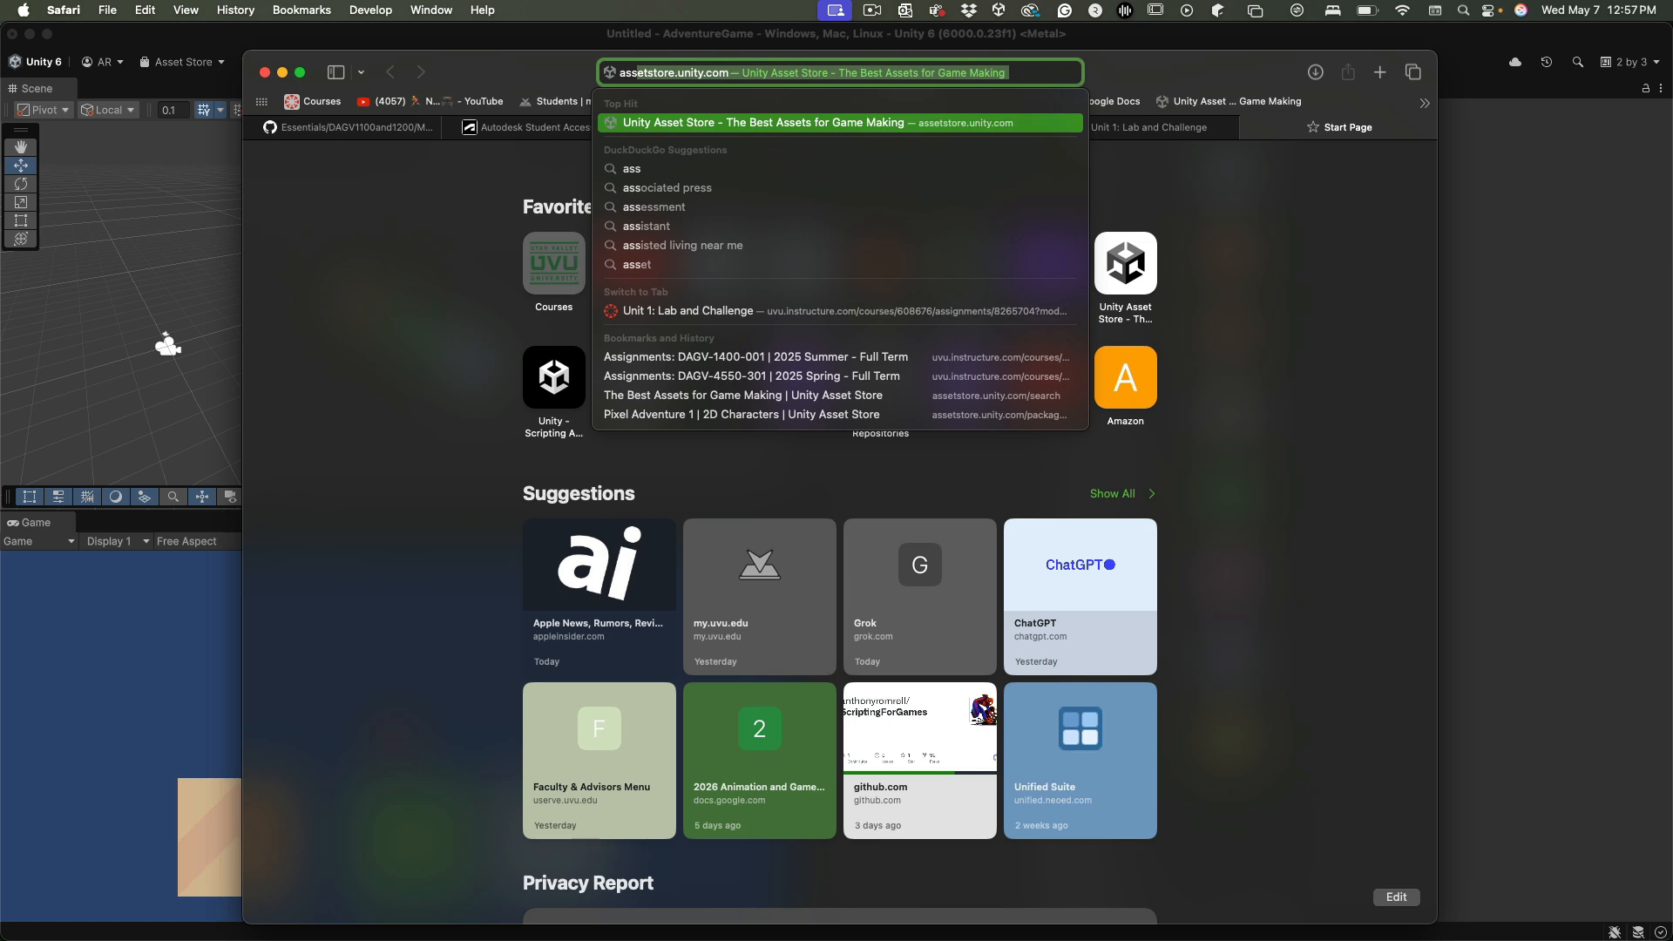
pyautogui.press('Return')
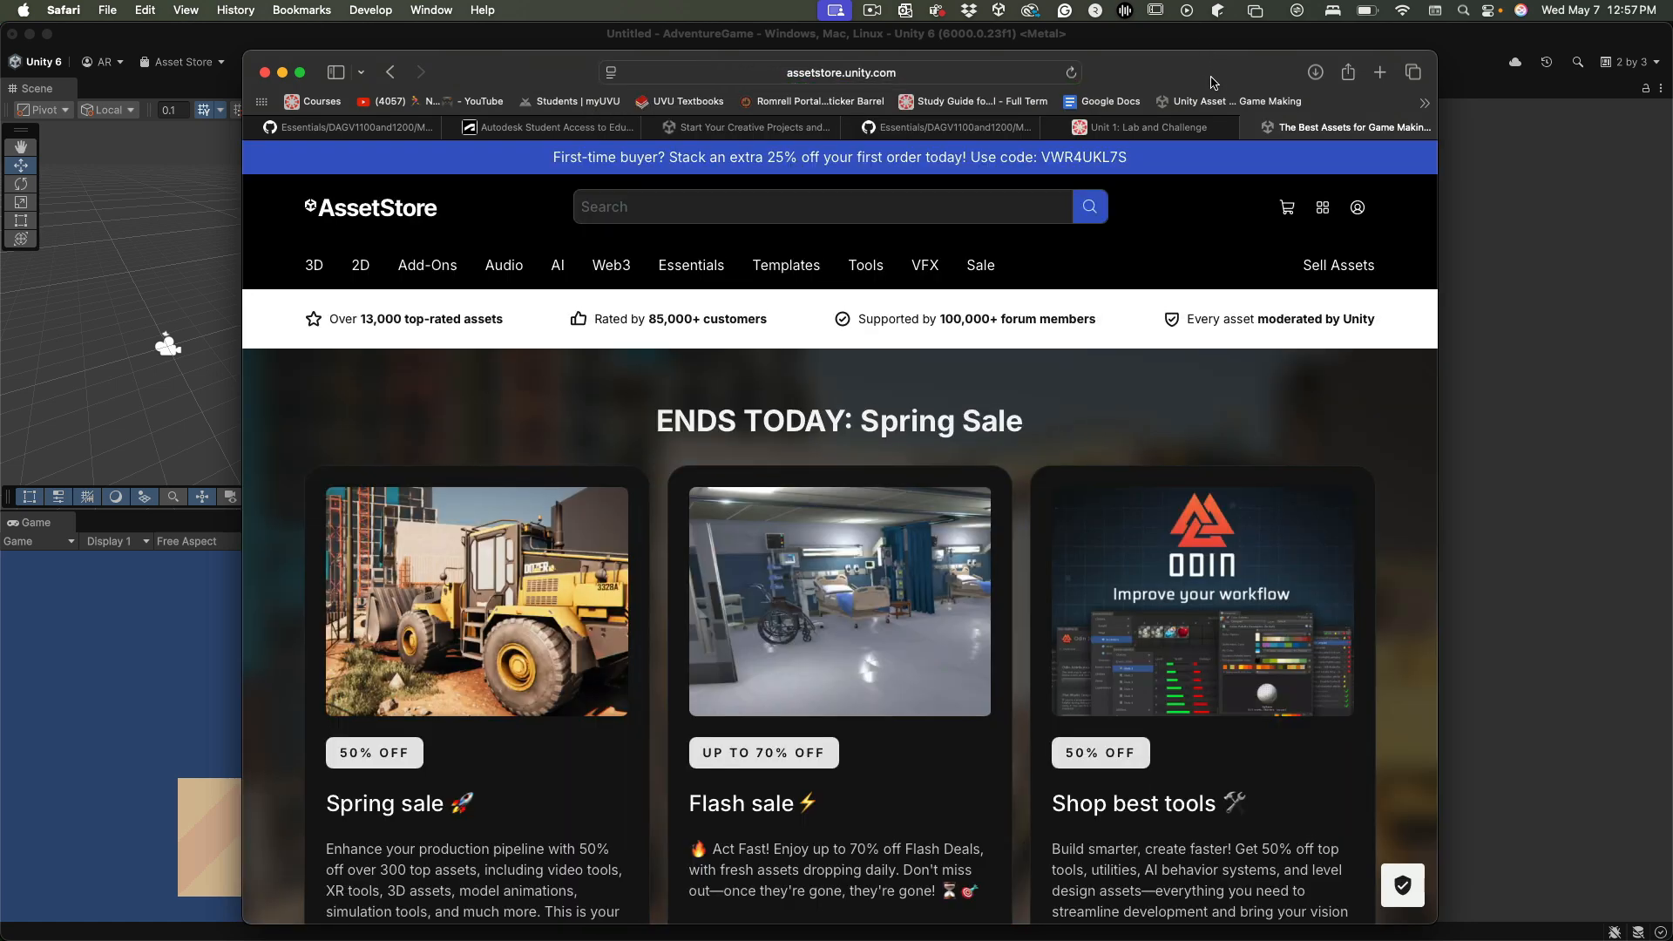
pyautogui.moveTo(1212, 63); pyautogui.dragTo(1226, 34)
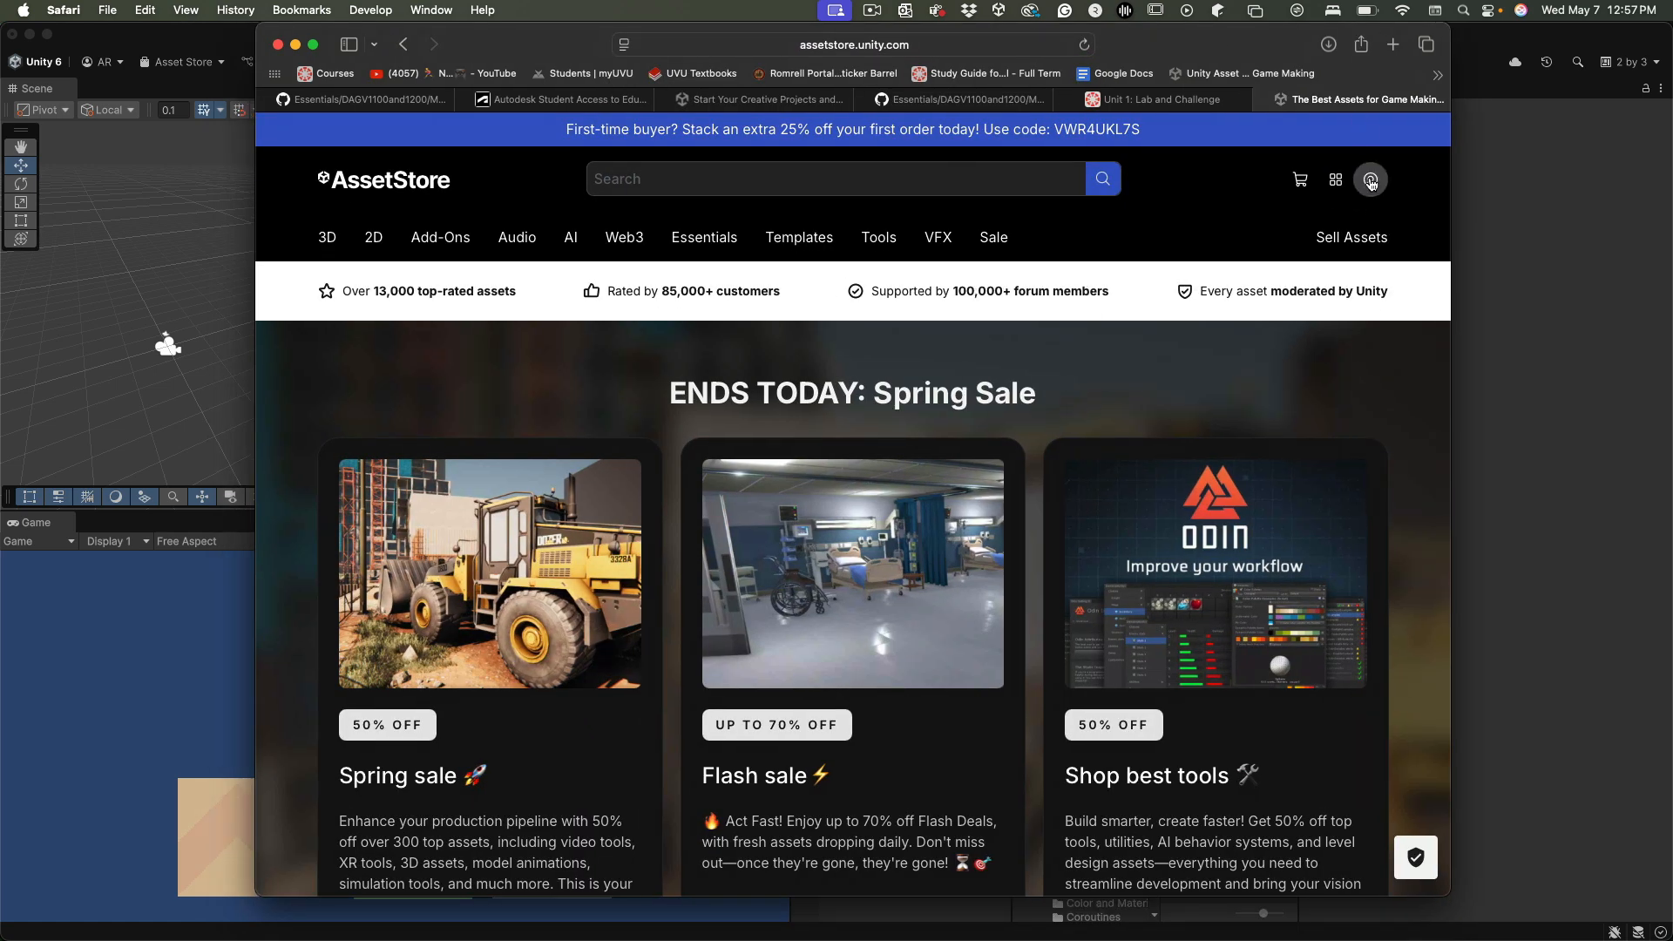
# Search the Asset Store for "pixel adventure 1" and open the free Pixel Adventure 1 package page
pyautogui.click(1371, 184)
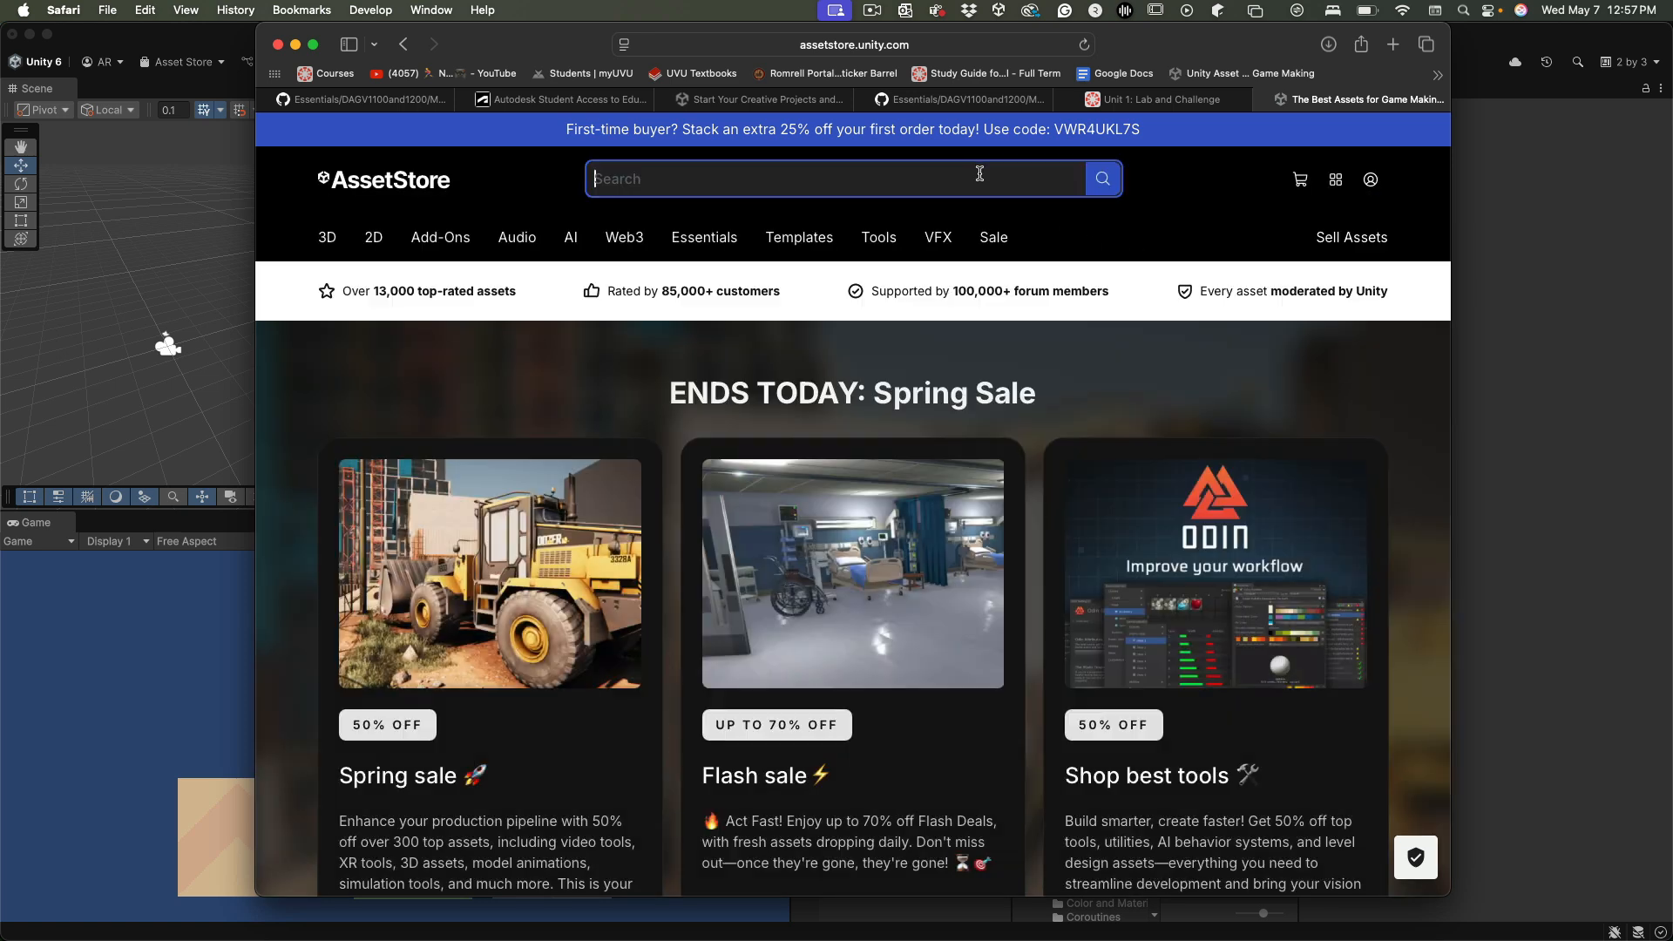
pyautogui.click(973, 181)
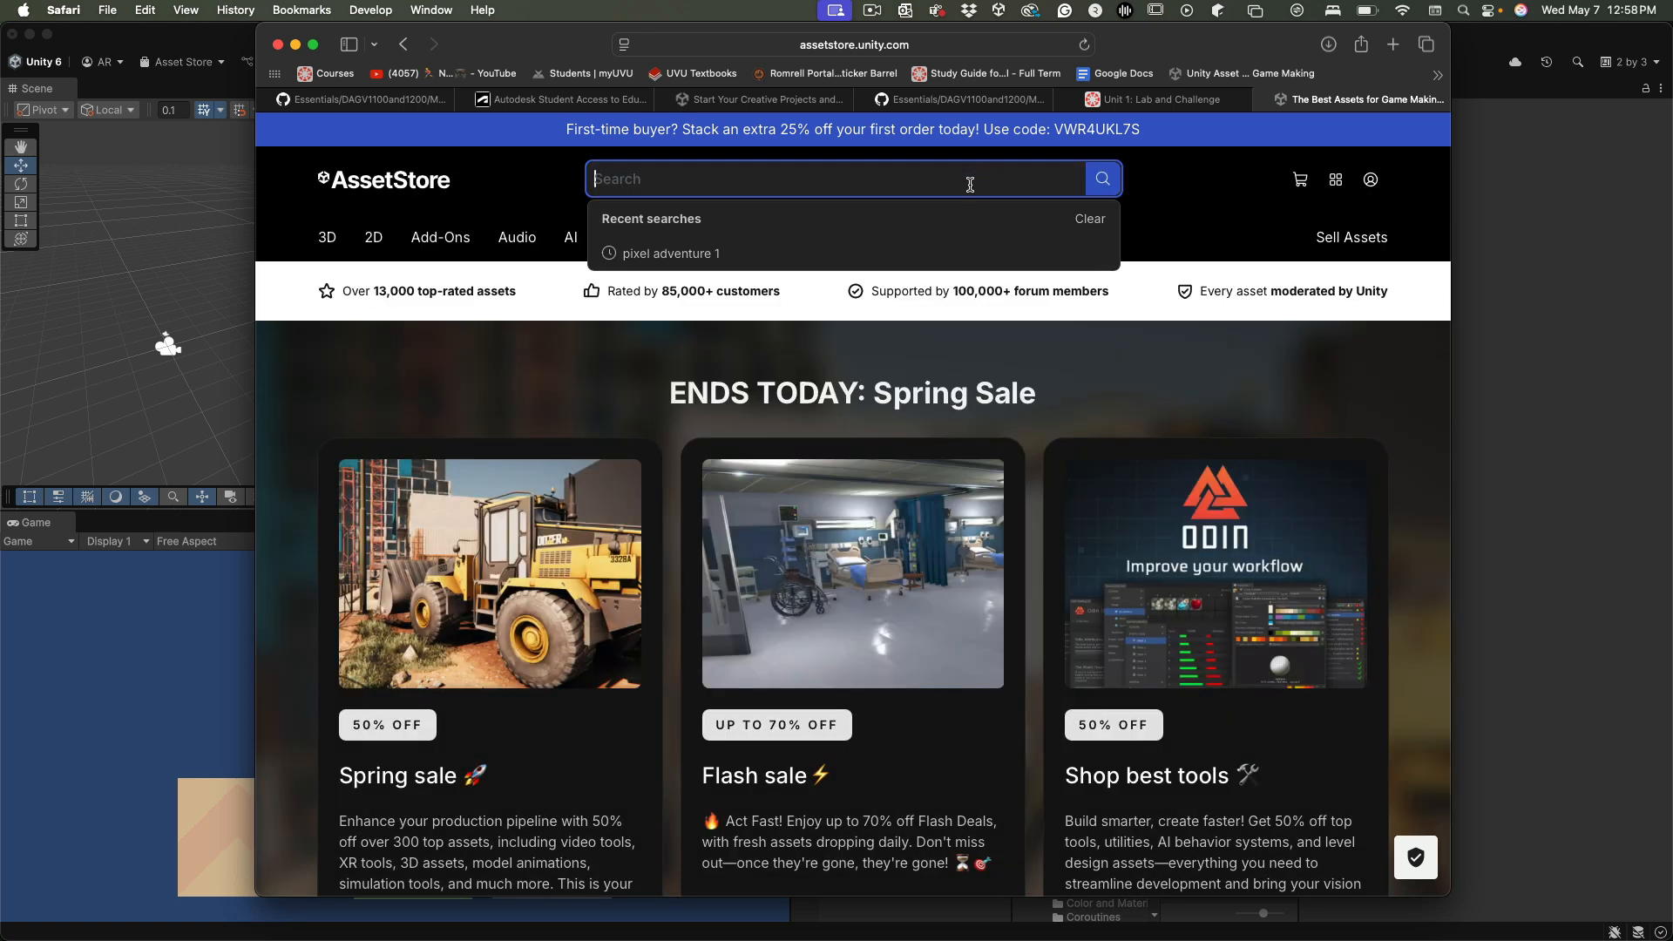
pyautogui.click(708, 255)
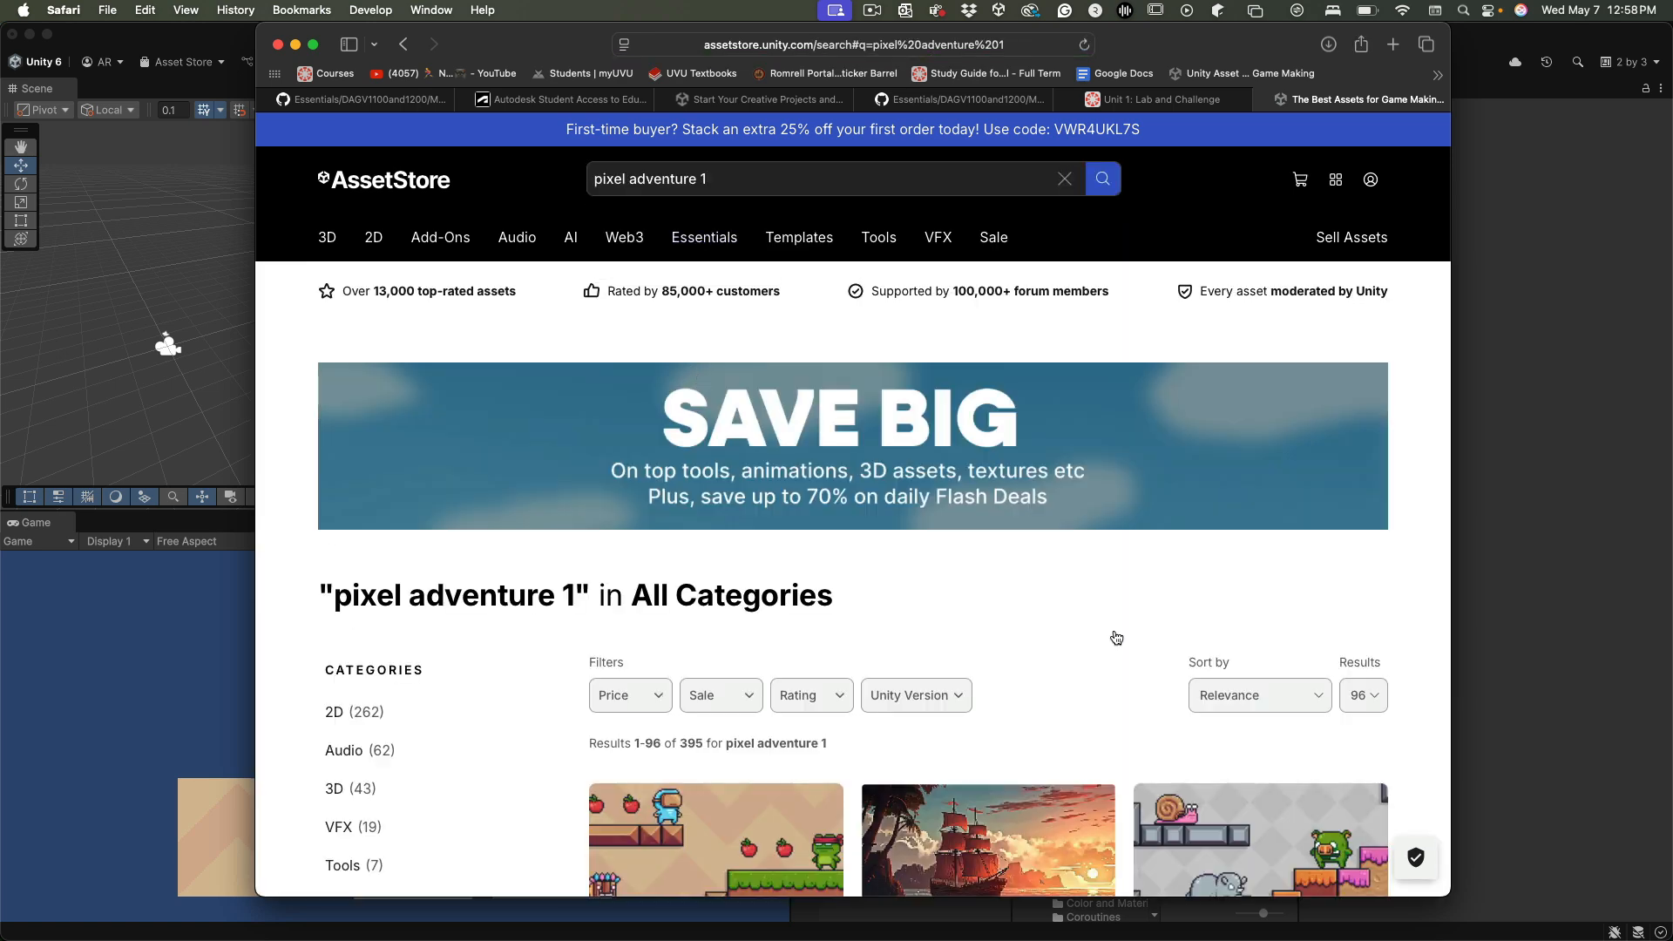
pyautogui.scroll(-5, 1113, 648)
pyautogui.scroll(5, 1114, 649)
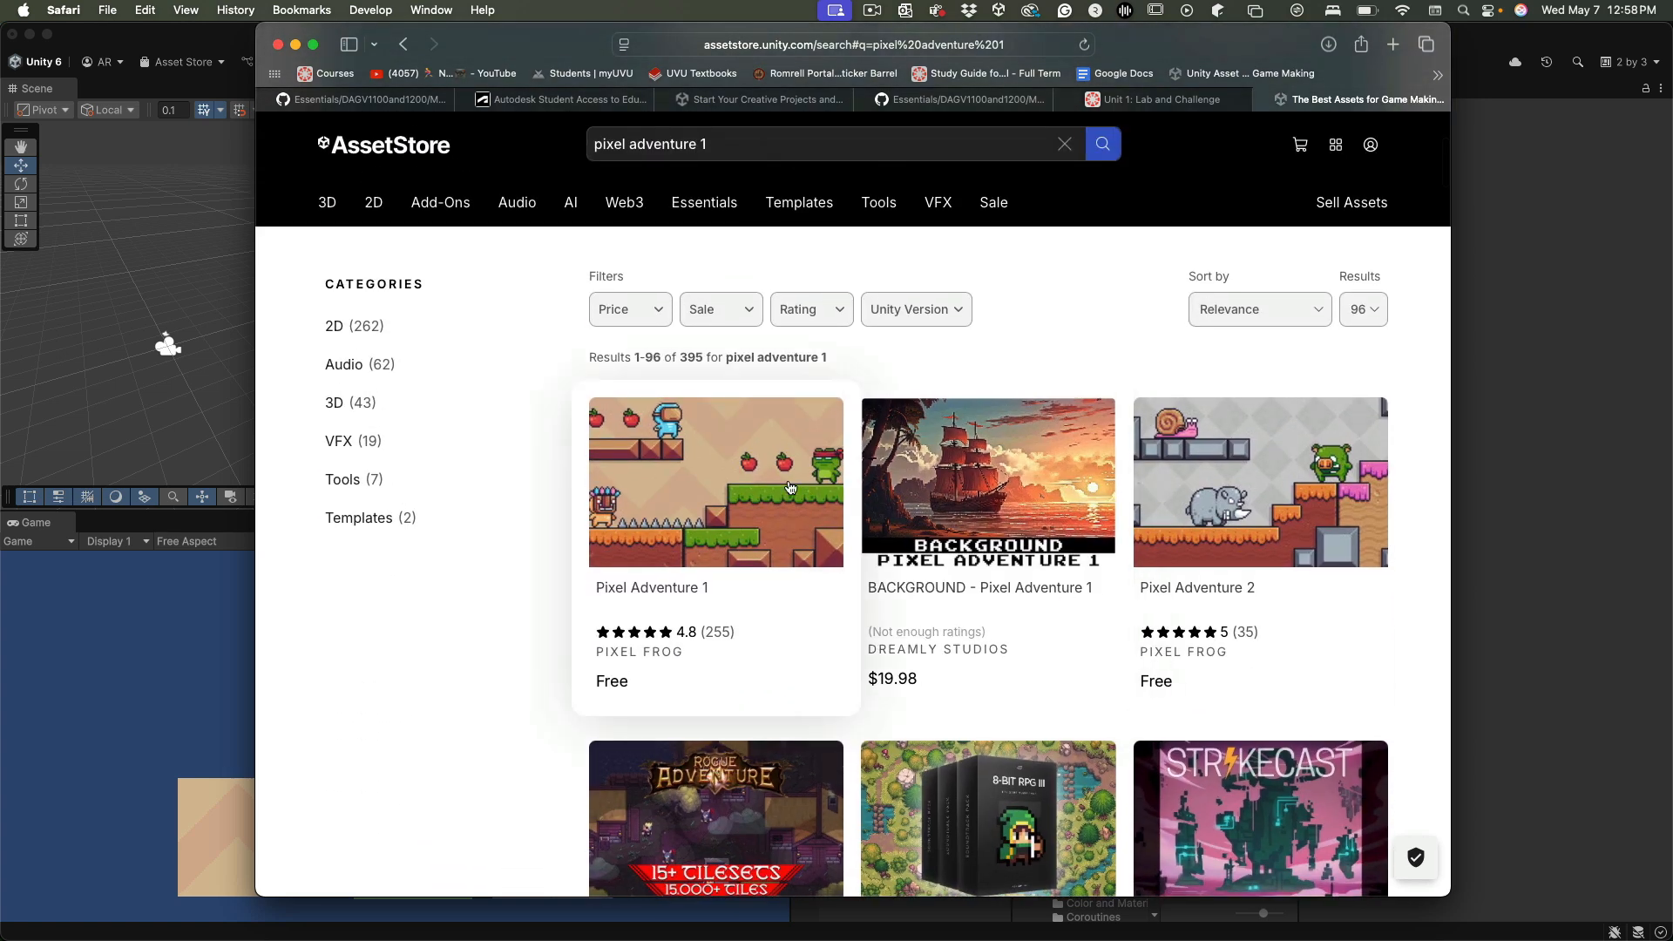
pyautogui.click(770, 579)
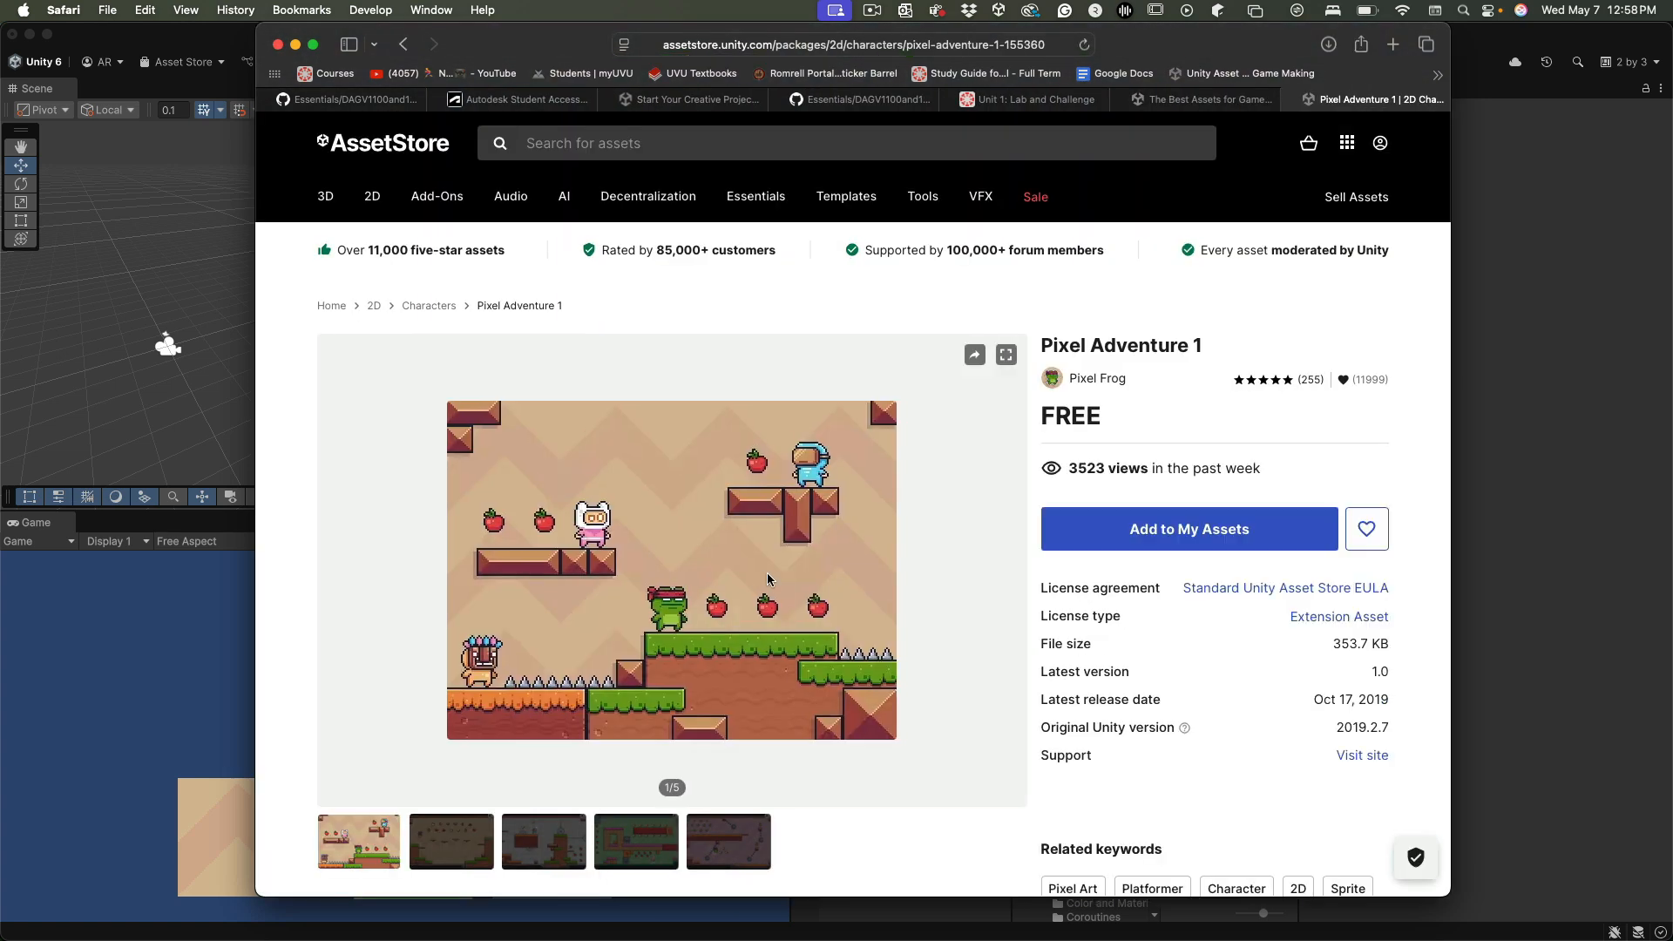
# Request adding Pixel Adventure 1 to My Assets and sign in with the saved Unity ID email and password
pyautogui.click(1210, 549)
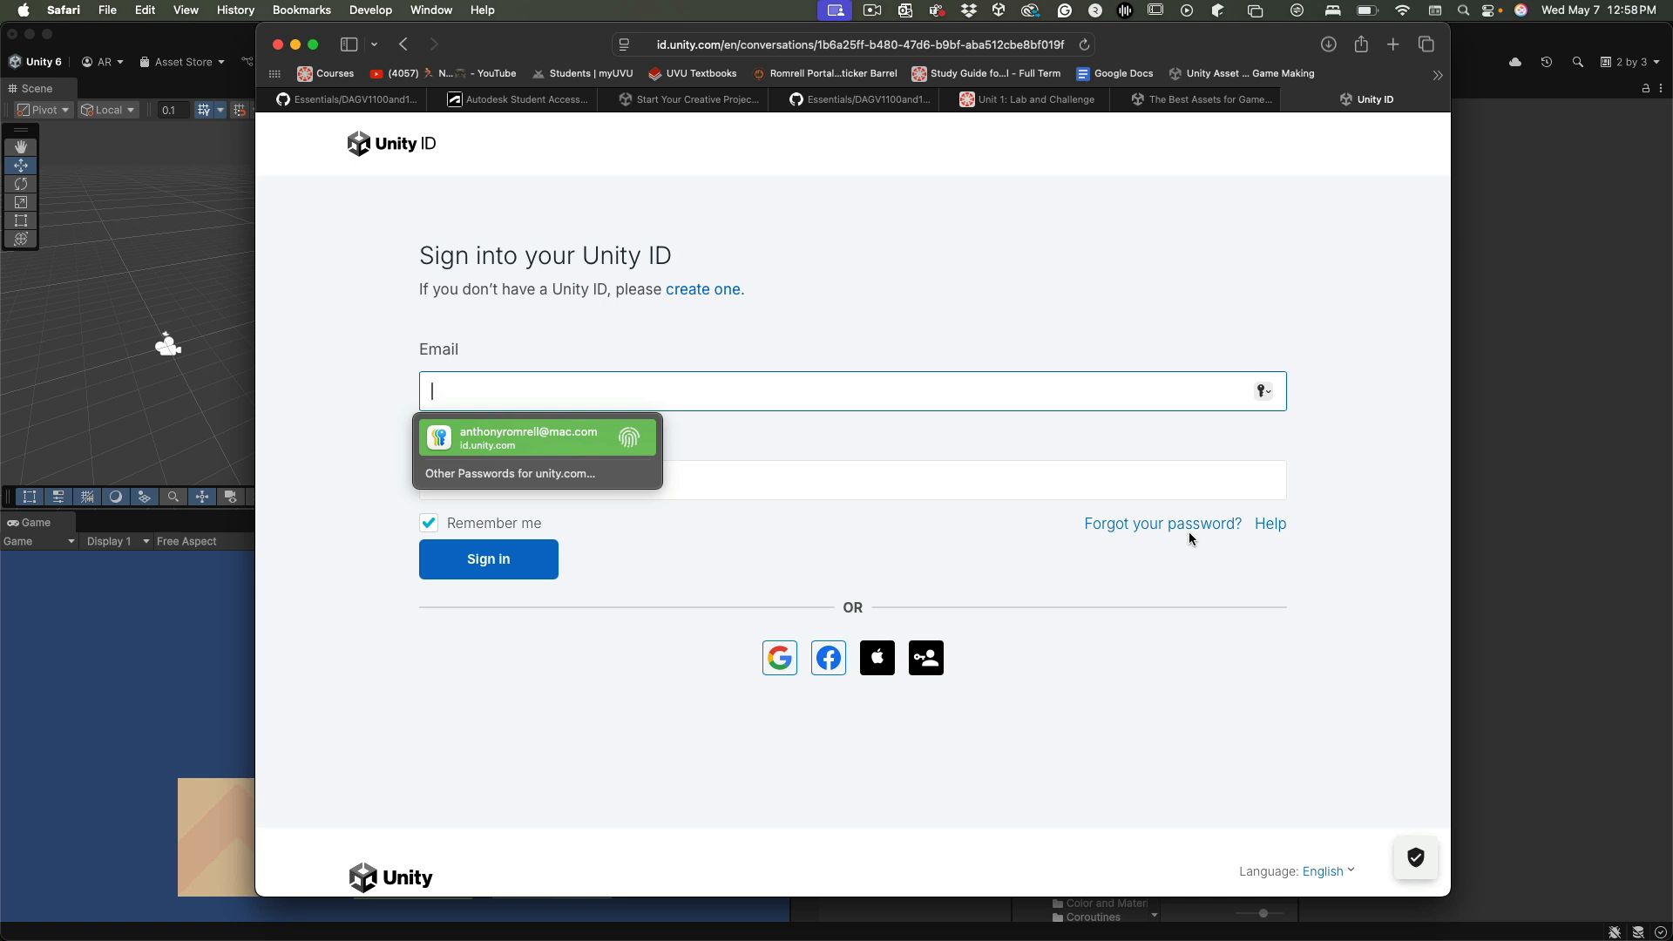
pyautogui.press('Return')
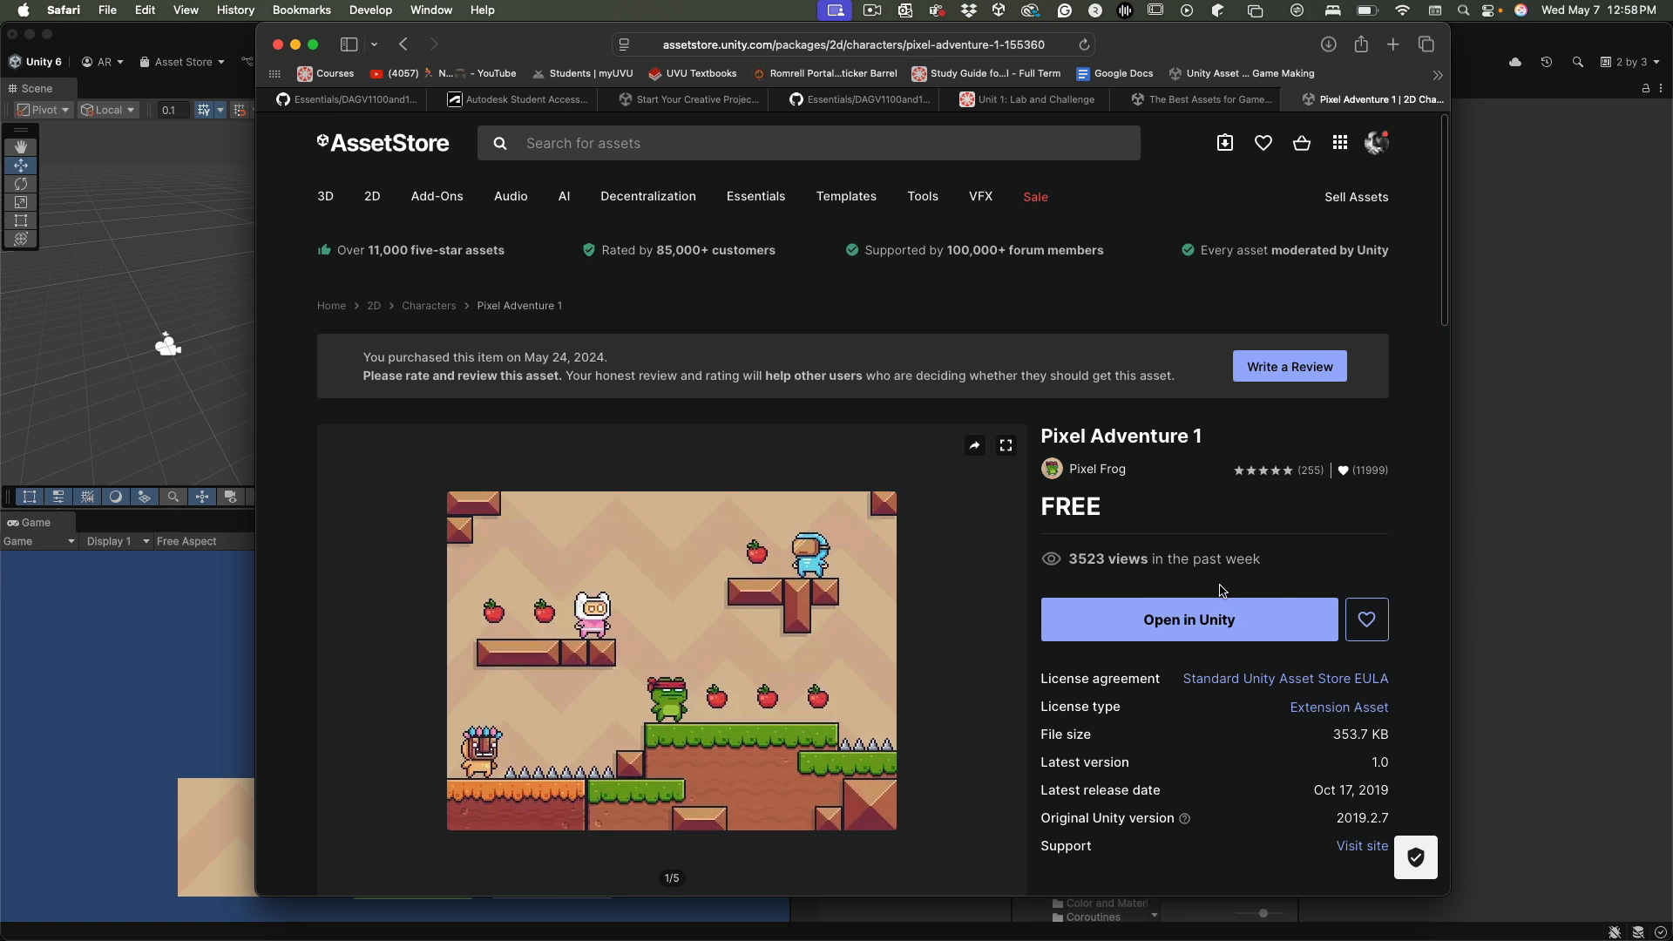
pyautogui.click(672, 144)
pyautogui.write('pix')
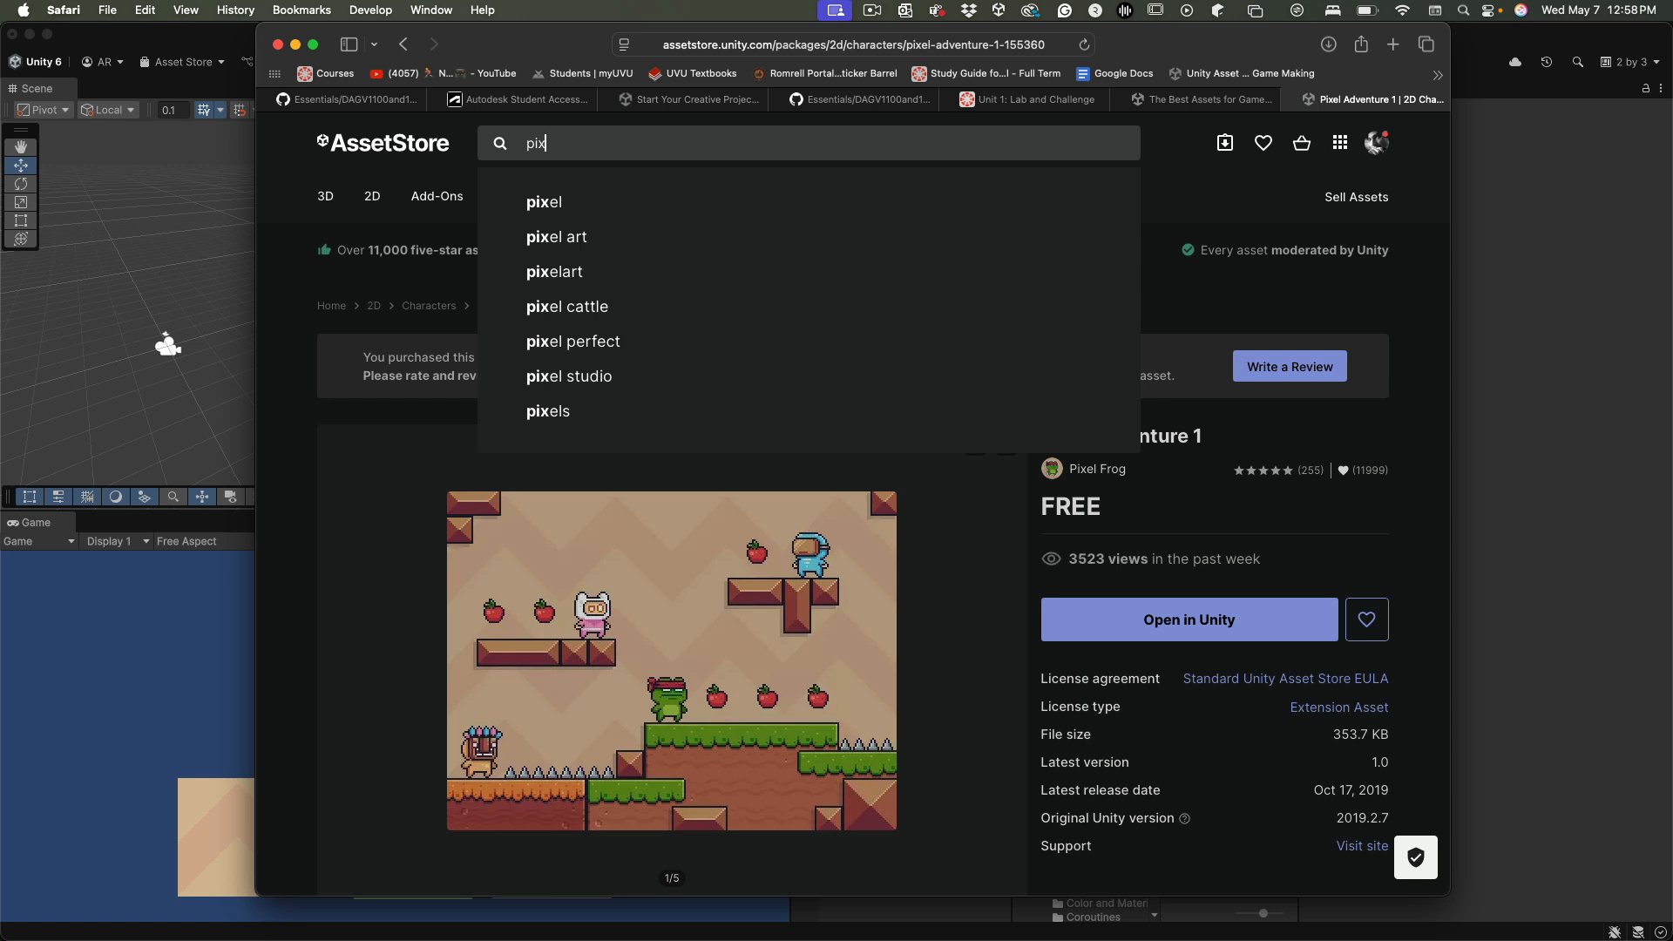
pyautogui.click(1413, 496)
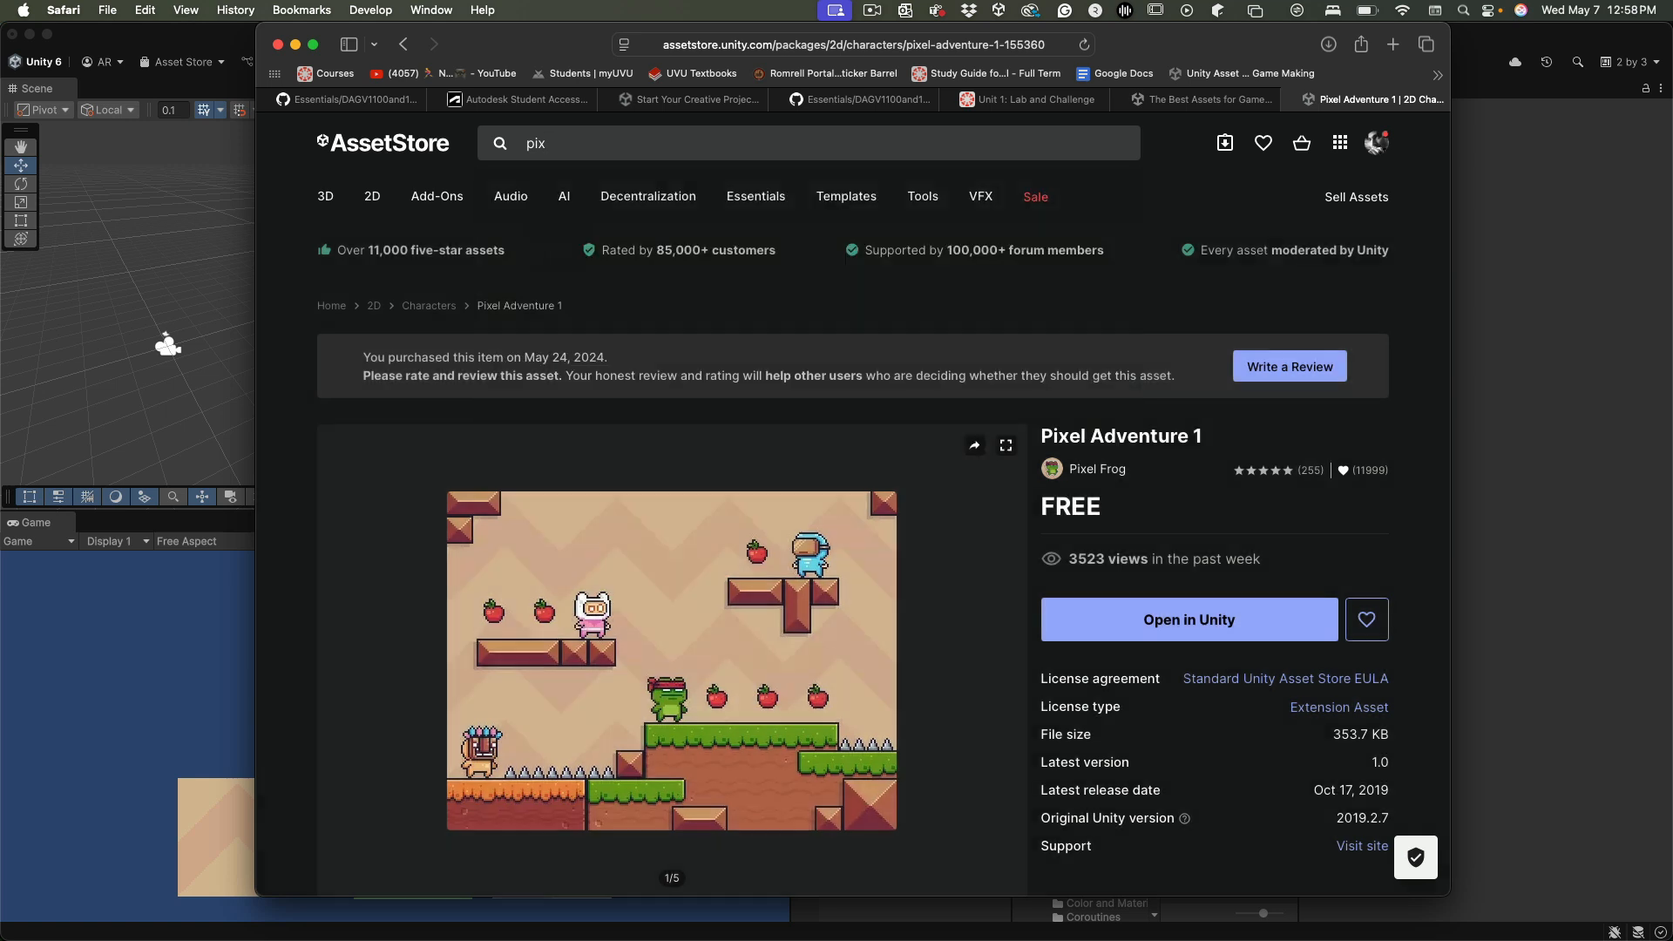
# Go to the Pixel Frog publisher page and open its free Pixel Adventure 2 package
pyautogui.click(1109, 468)
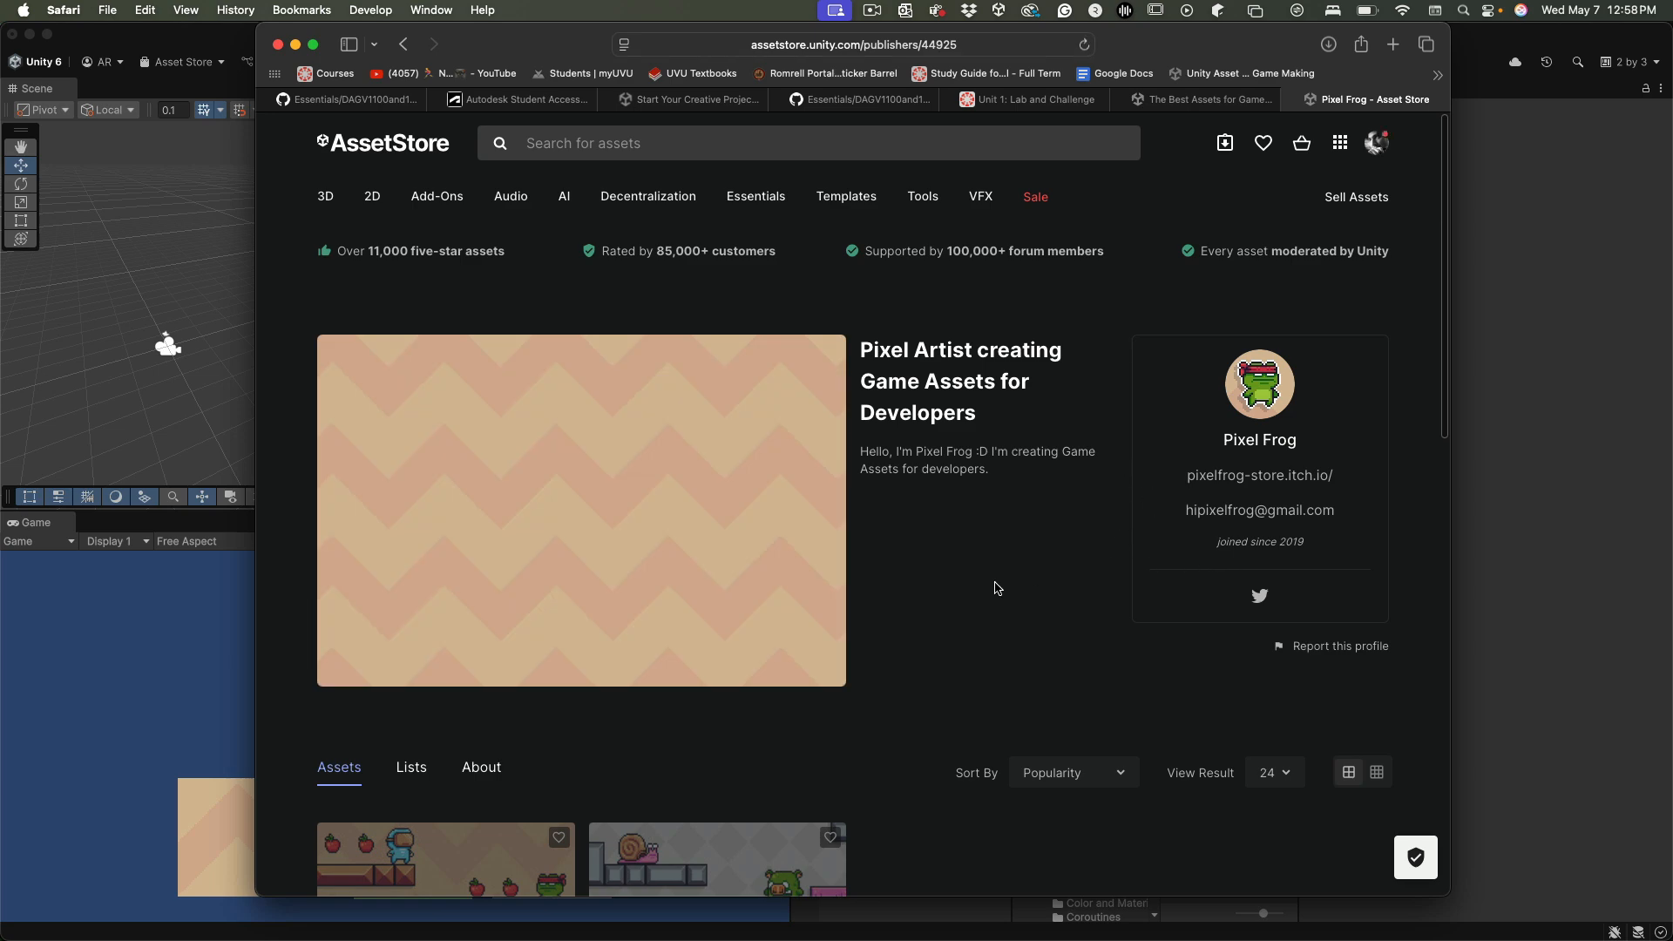
pyautogui.scroll(-5, 897, 666)
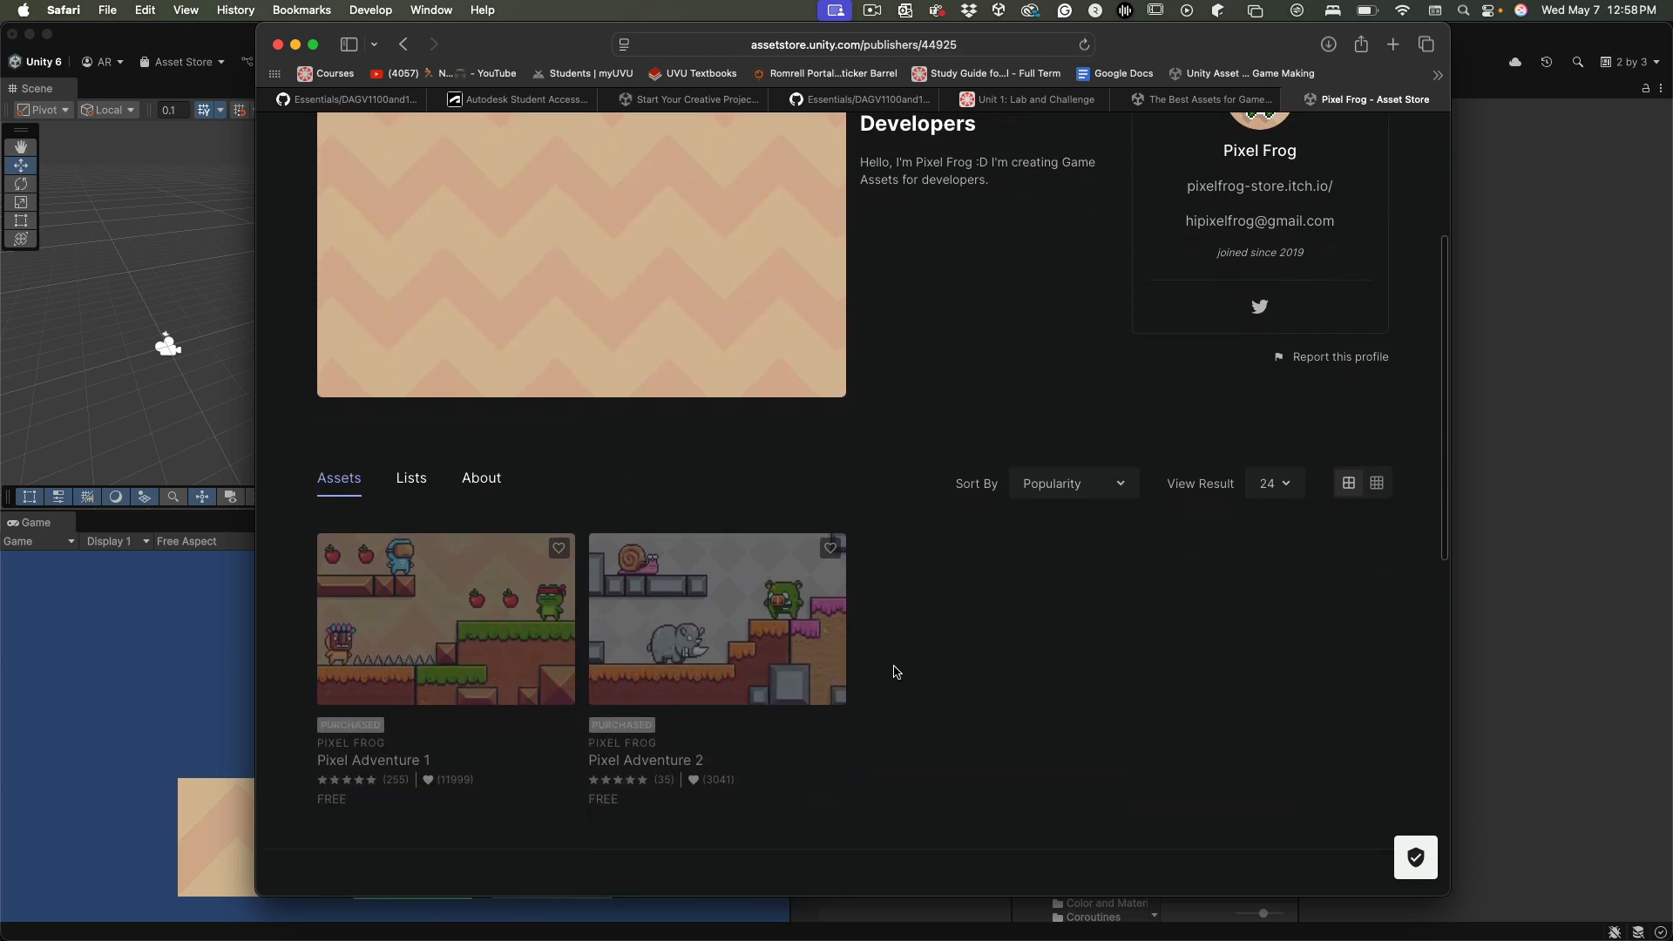
pyautogui.click(749, 642)
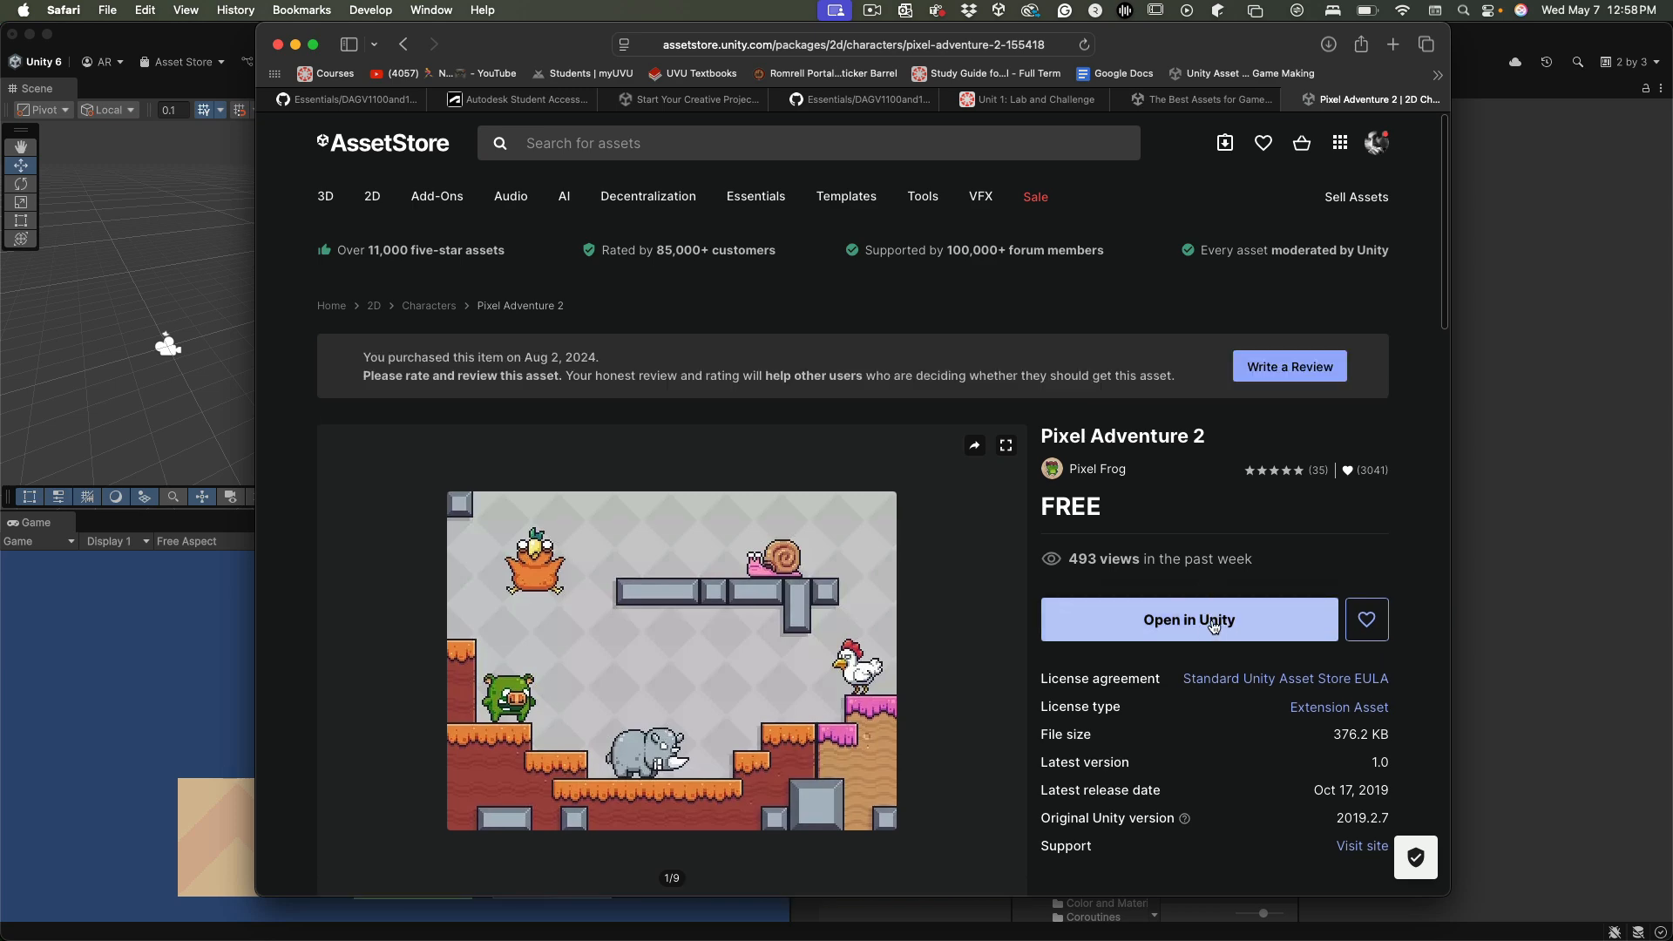
# Open Pixel Adventure 2 in Unity, view it in the Package Manager, and move that window fully into view
pyautogui.click(1201, 630)
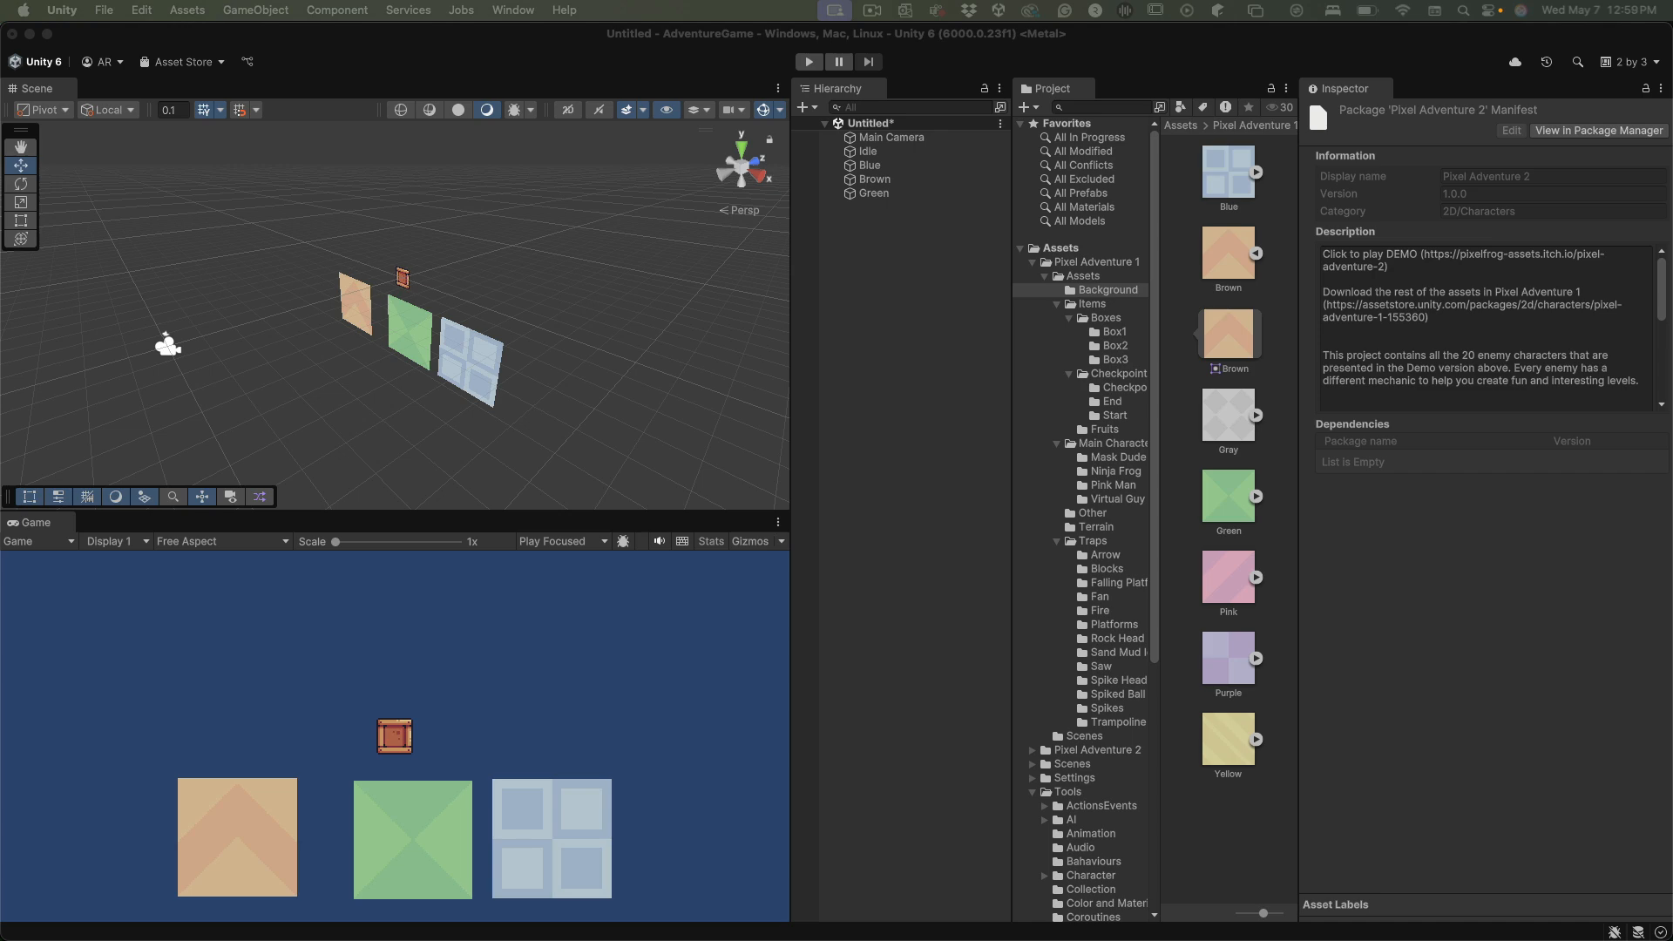
pyautogui.click(1598, 130)
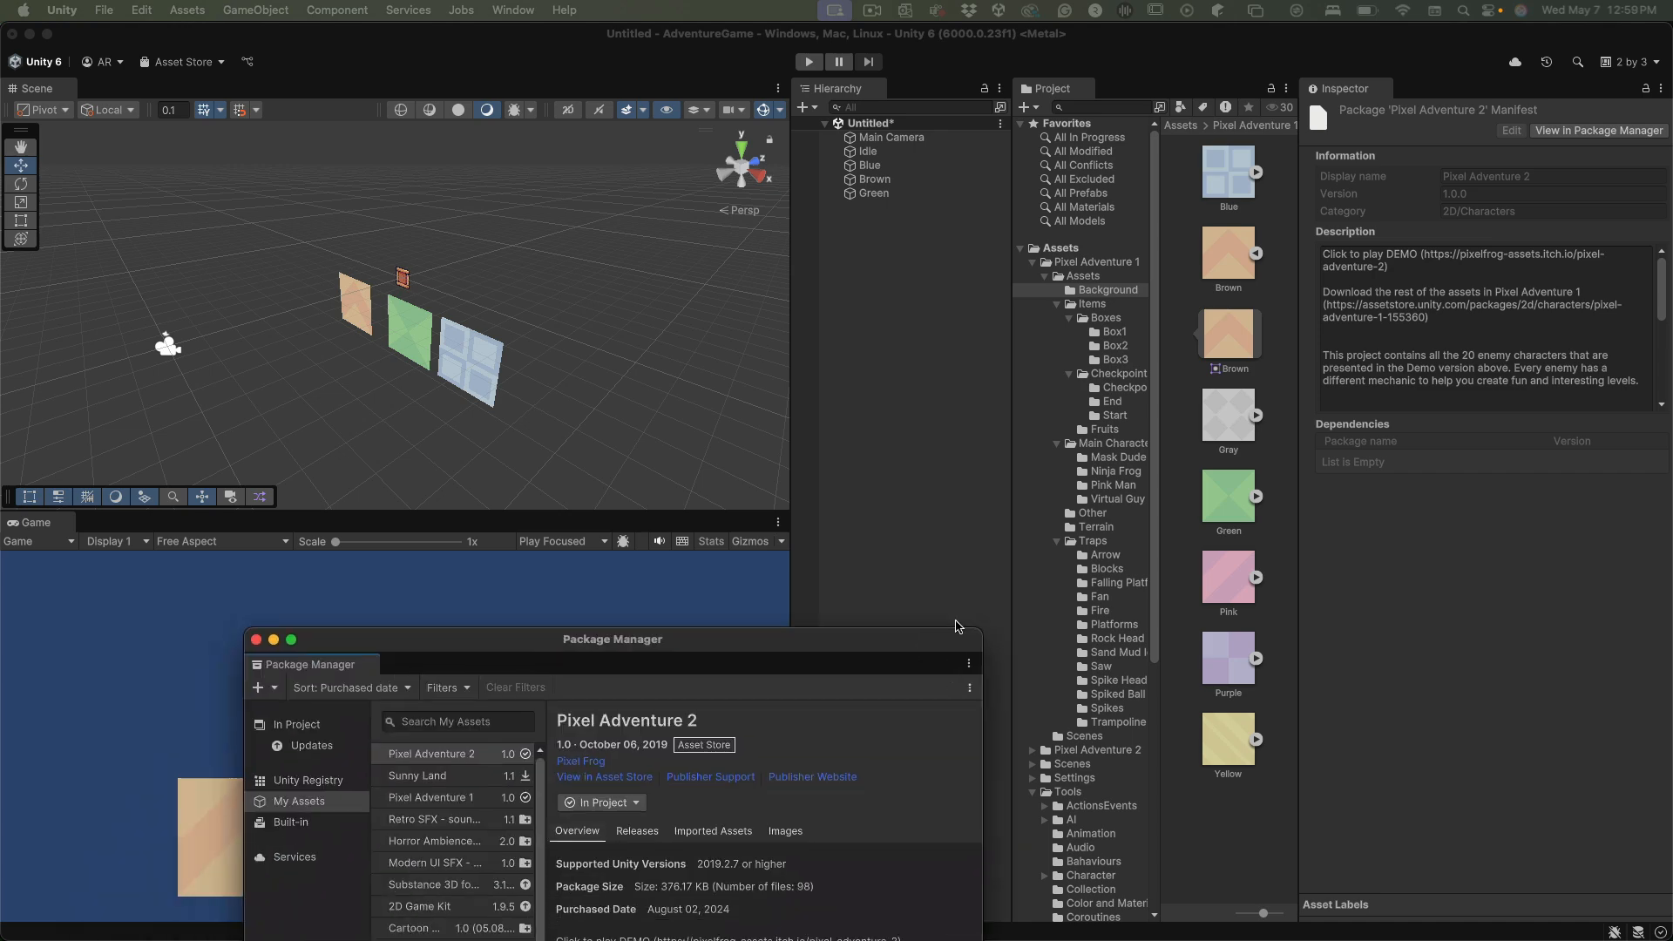
pyautogui.moveTo(1293, 165); pyautogui.dragTo(1284, 147)
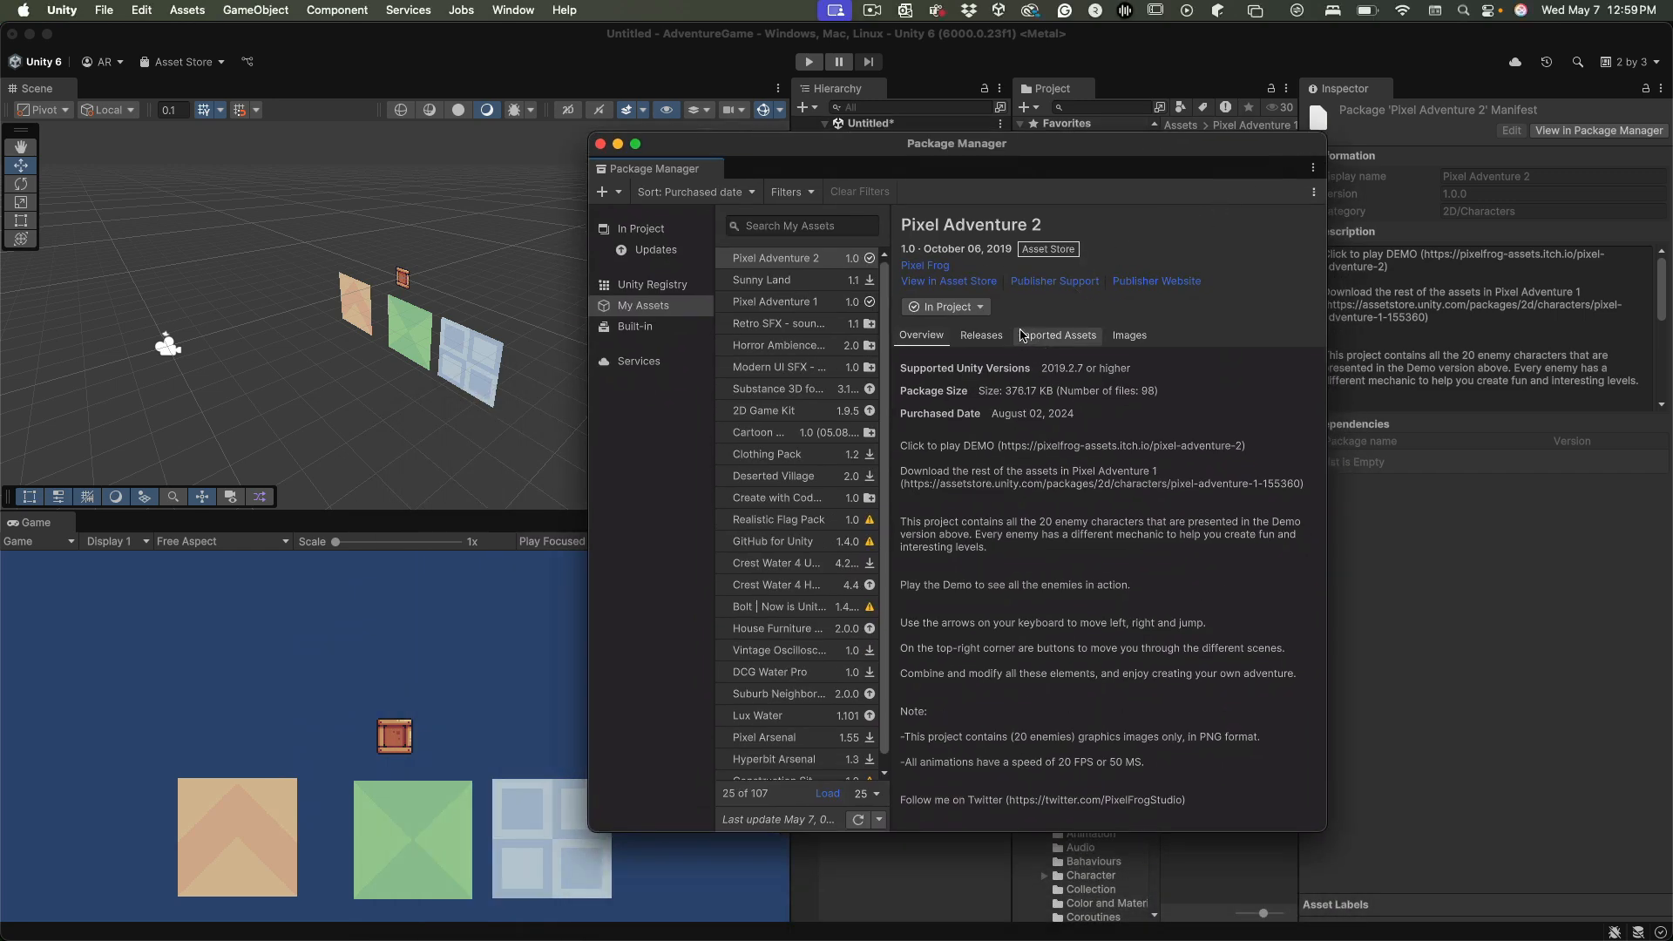
# Start a re-import of Pixel Adventure 2 version 1.0, look through its file list, and cancel the import
pyautogui.click(972, 311)
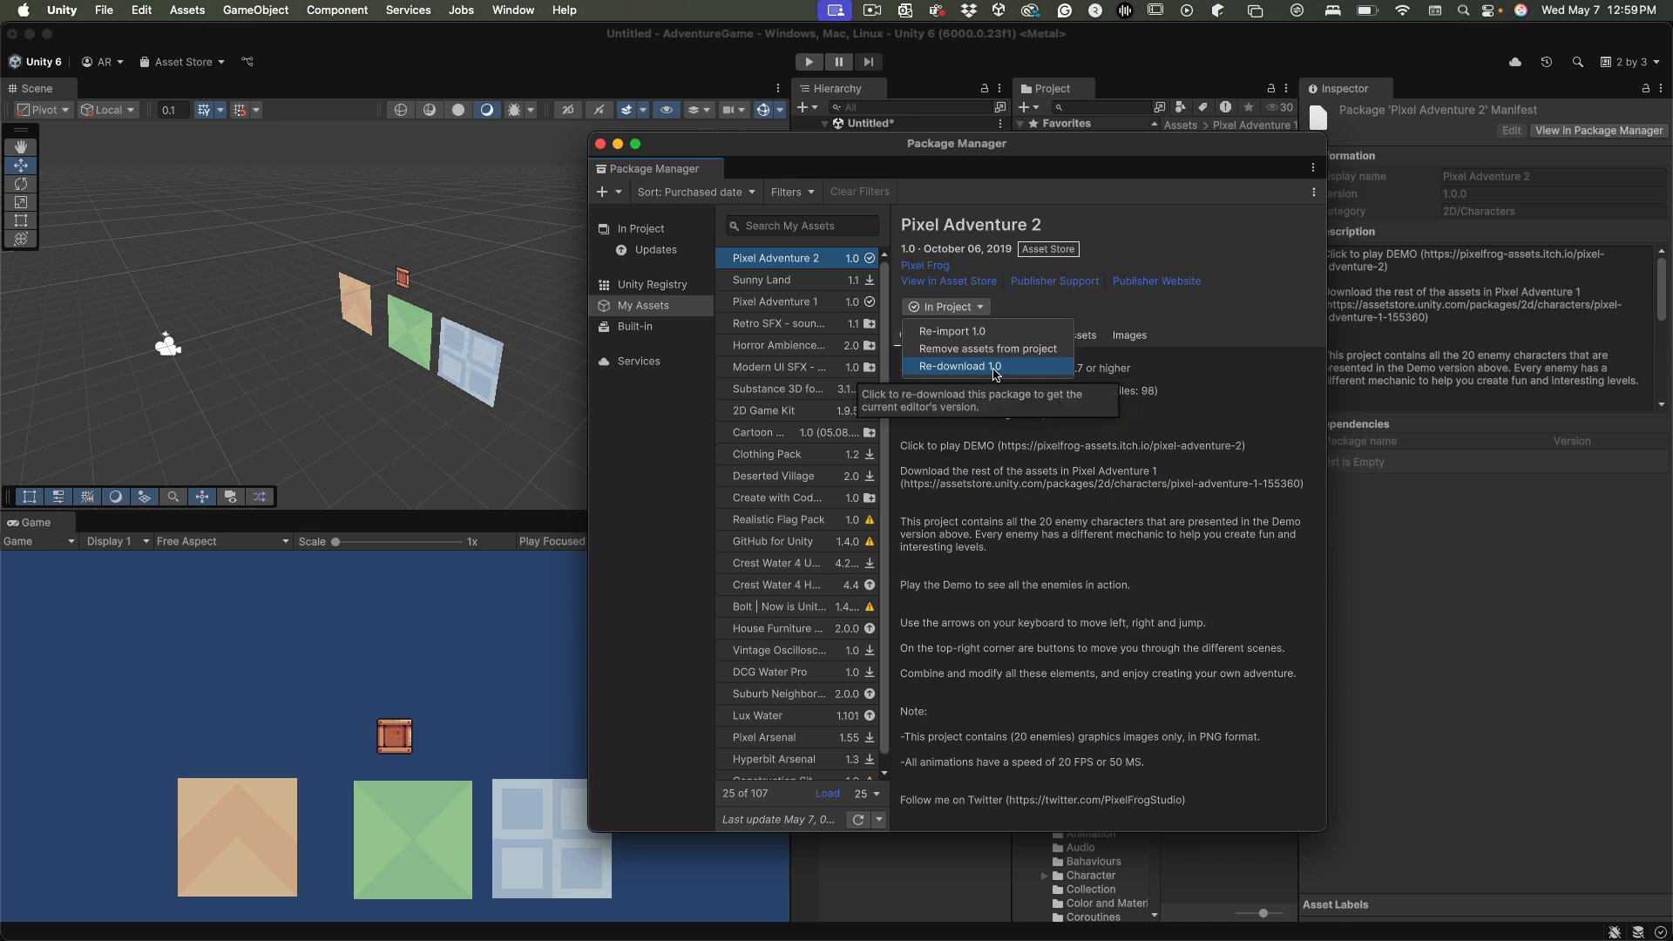
pyautogui.click(1002, 336)
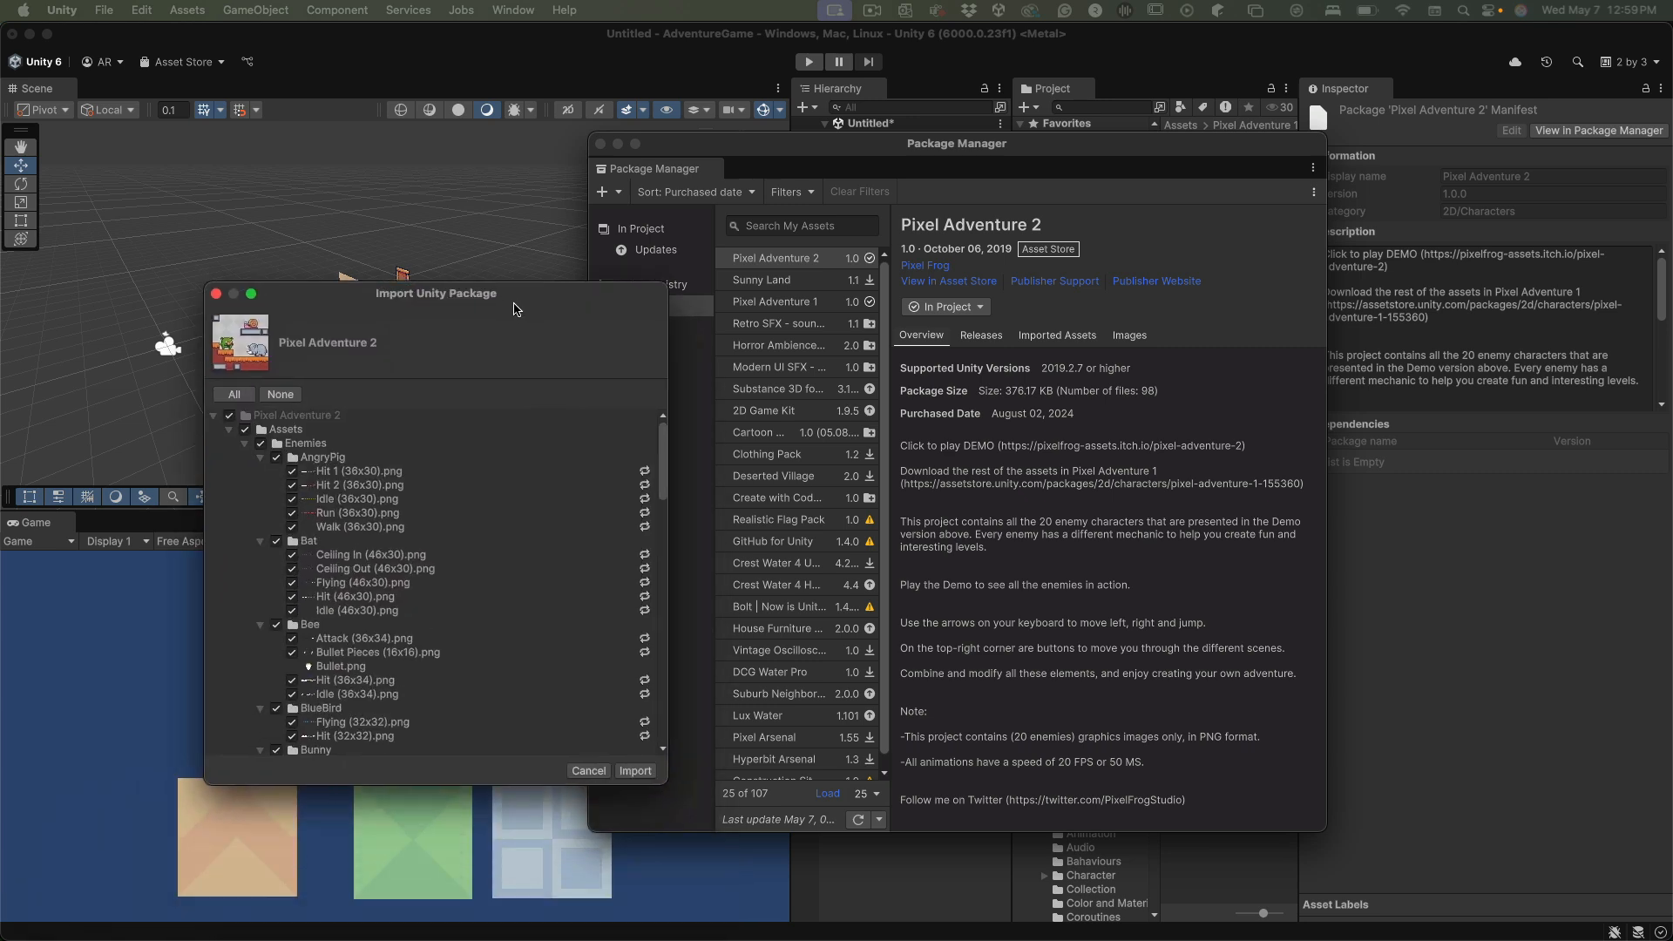
pyautogui.scroll(-15, 520, 593)
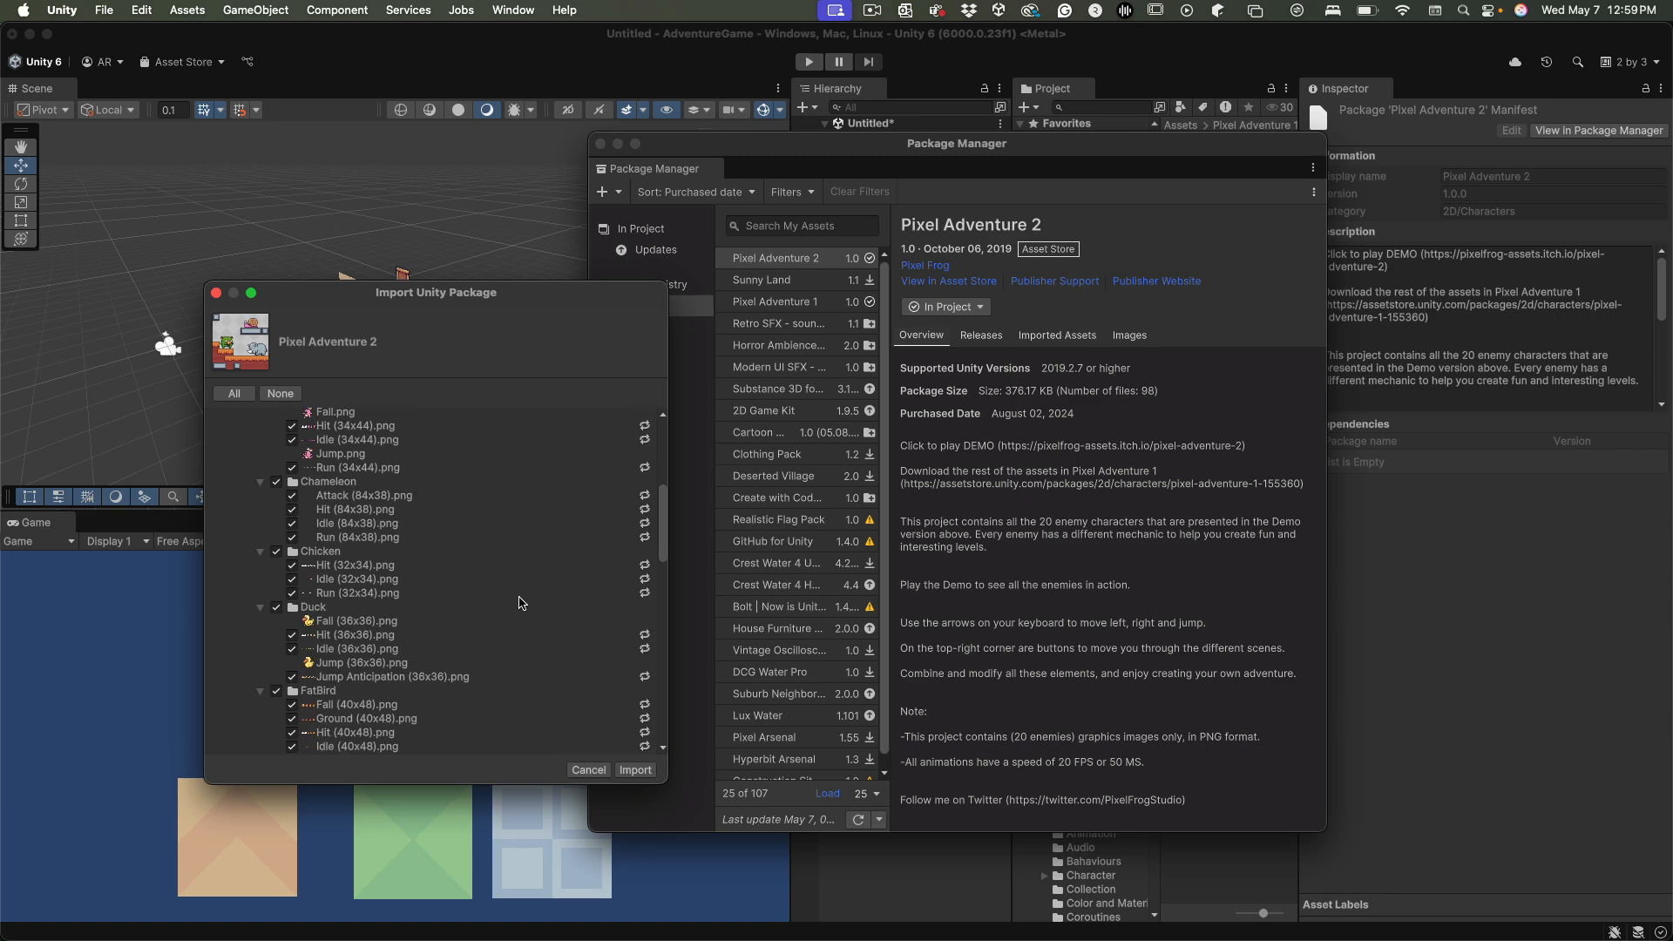
pyautogui.scroll(-15, 519, 602)
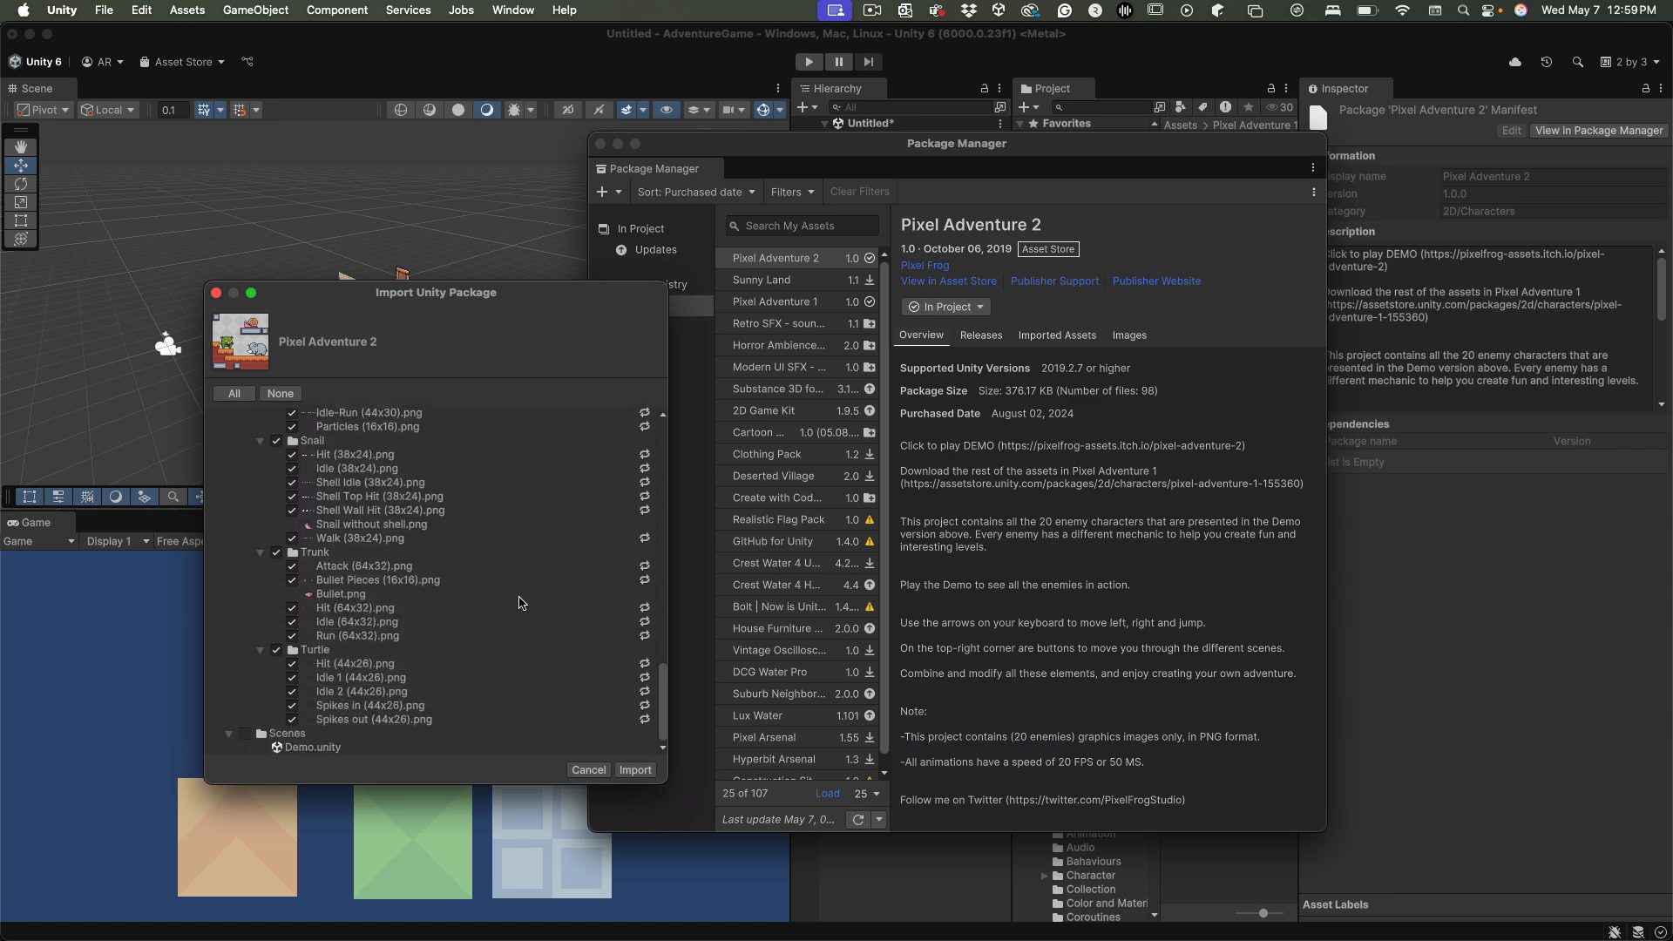
pyautogui.click(591, 771)
pyautogui.click(435, 420)
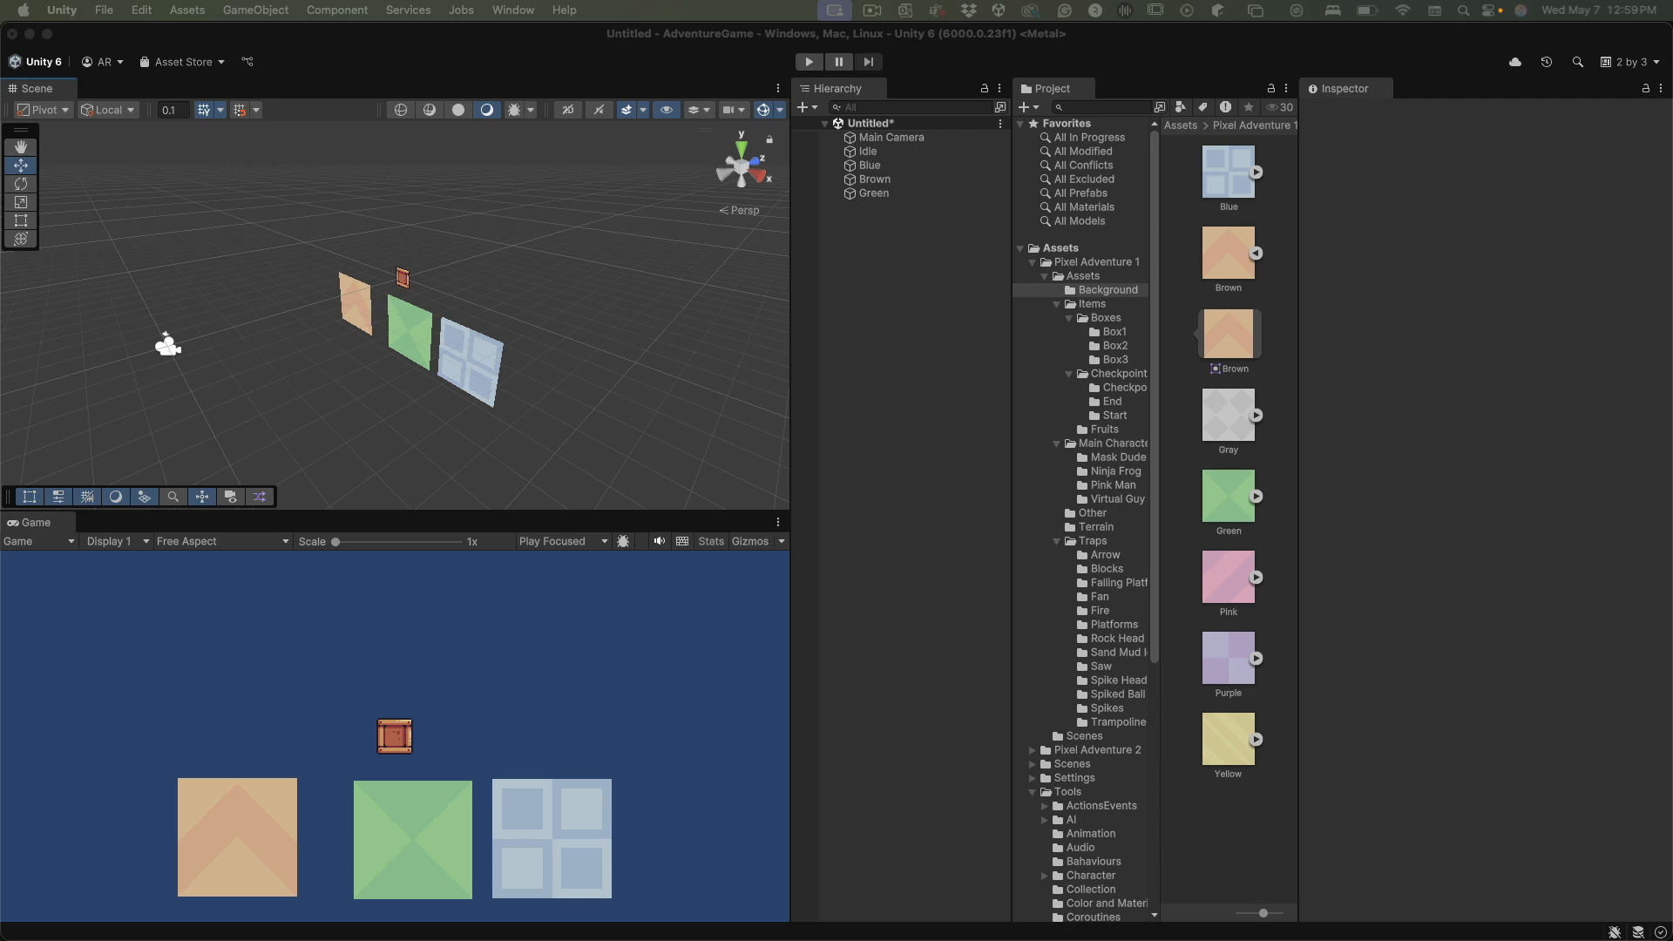
# Save the untitled scene as NewGame in the AdventureGame project's Assets/Scenes folder
pyautogui.press('super+s')
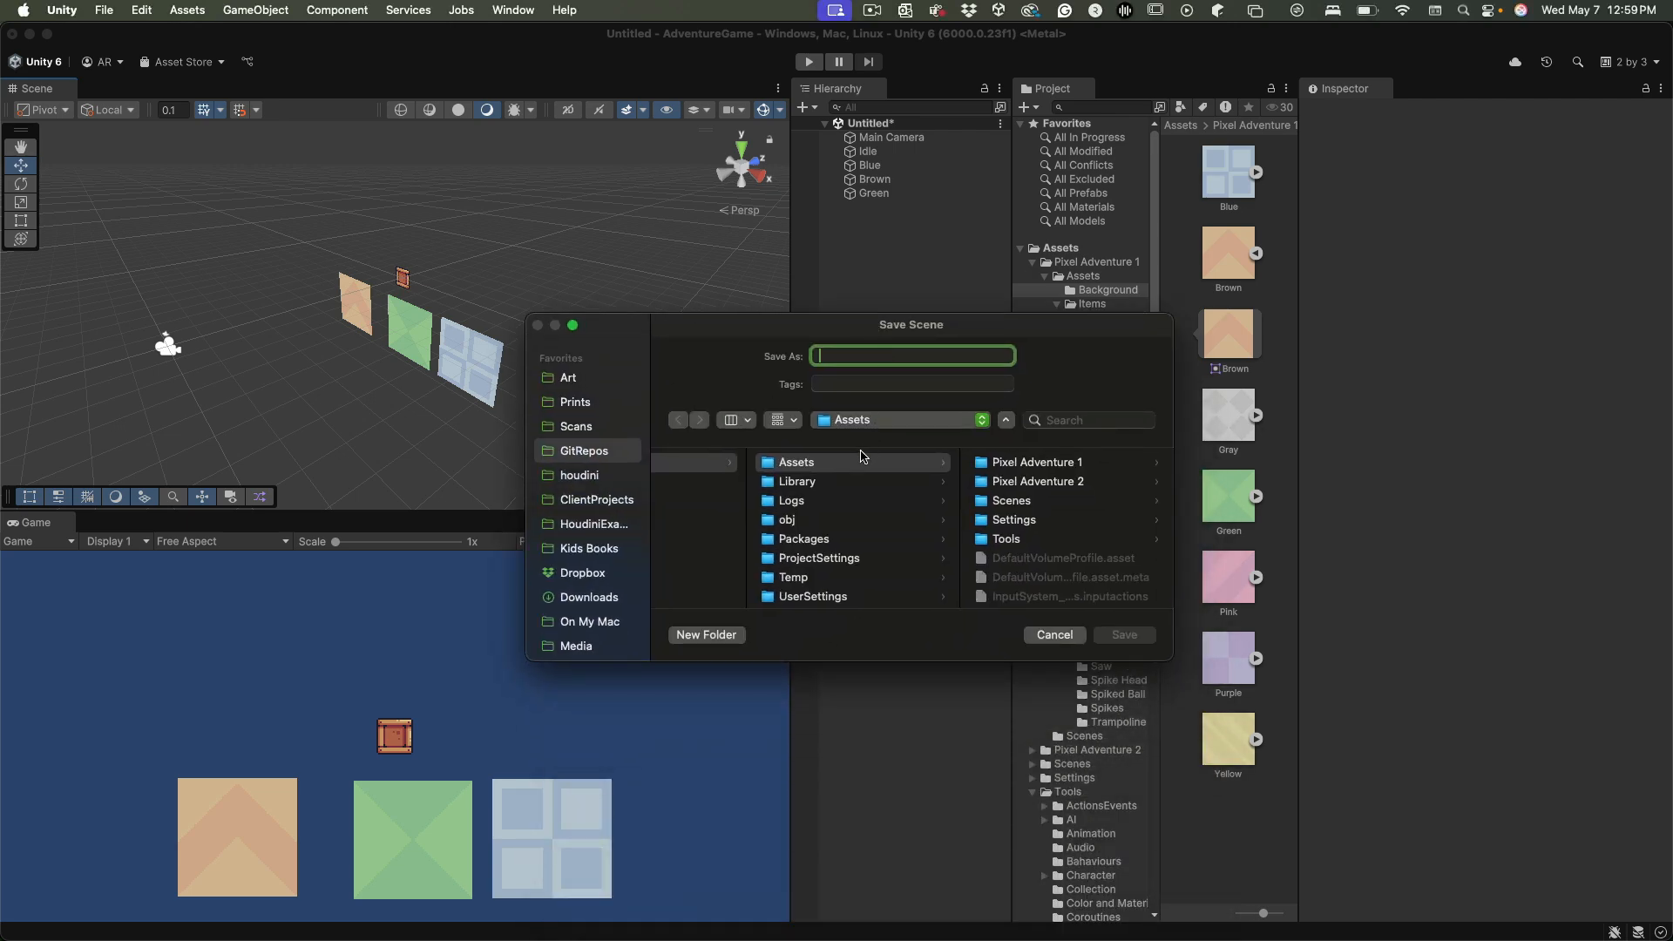
pyautogui.click(1020, 503)
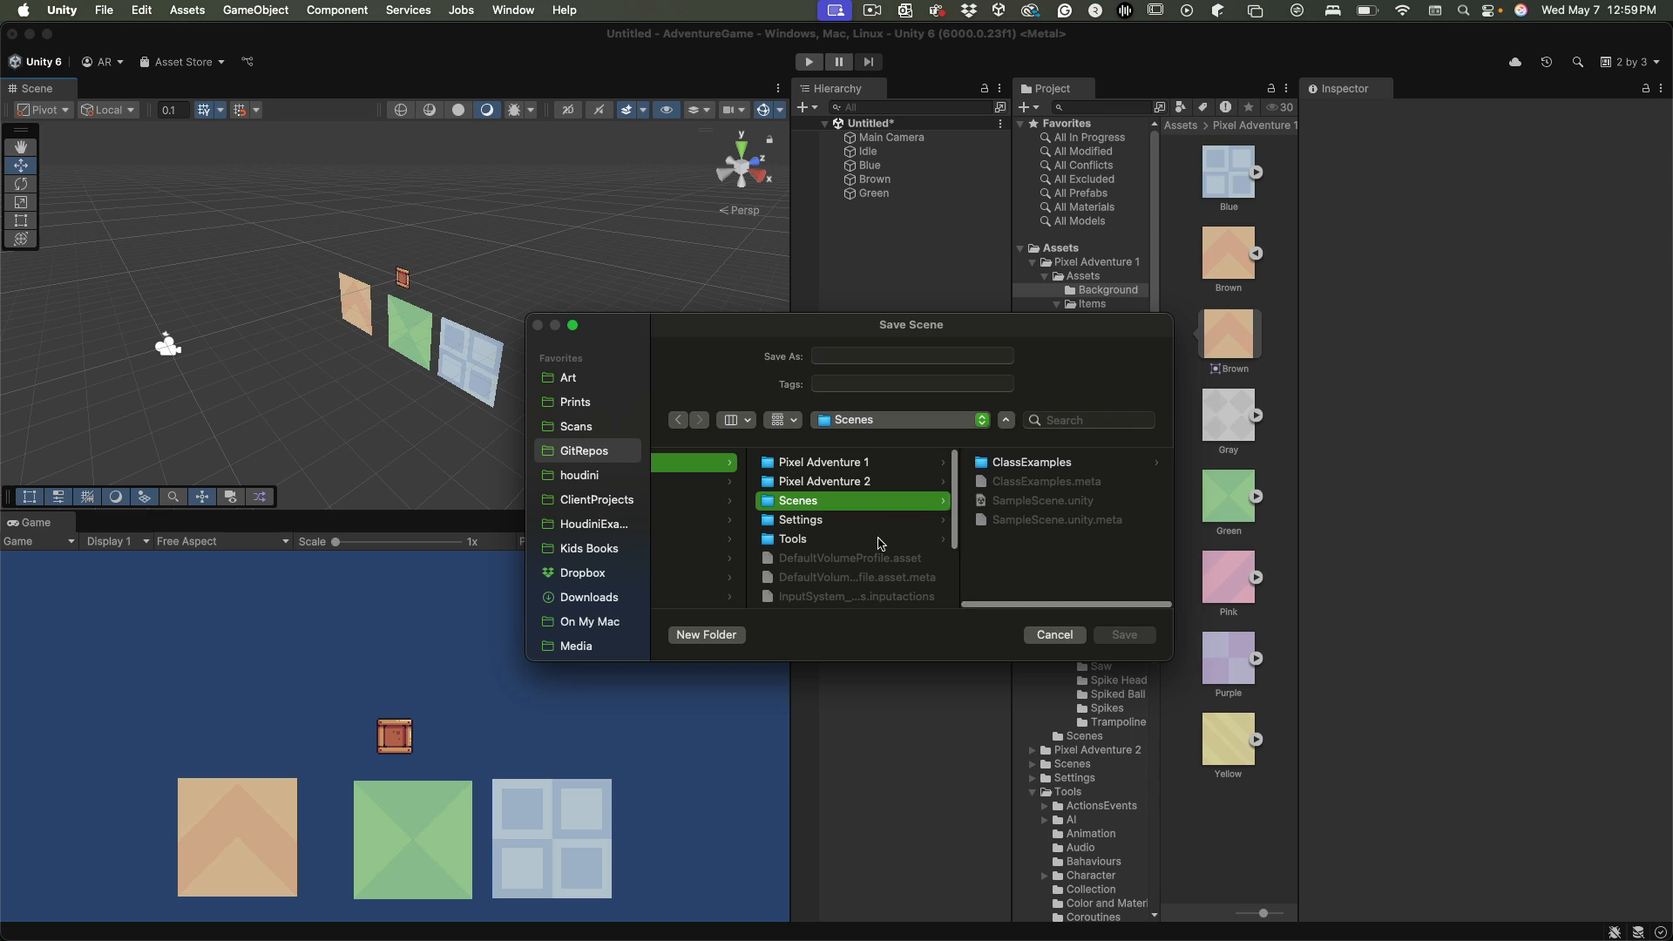
pyautogui.hscroll(-5, 880, 545)
pyautogui.hscroll(-5, 879, 544)
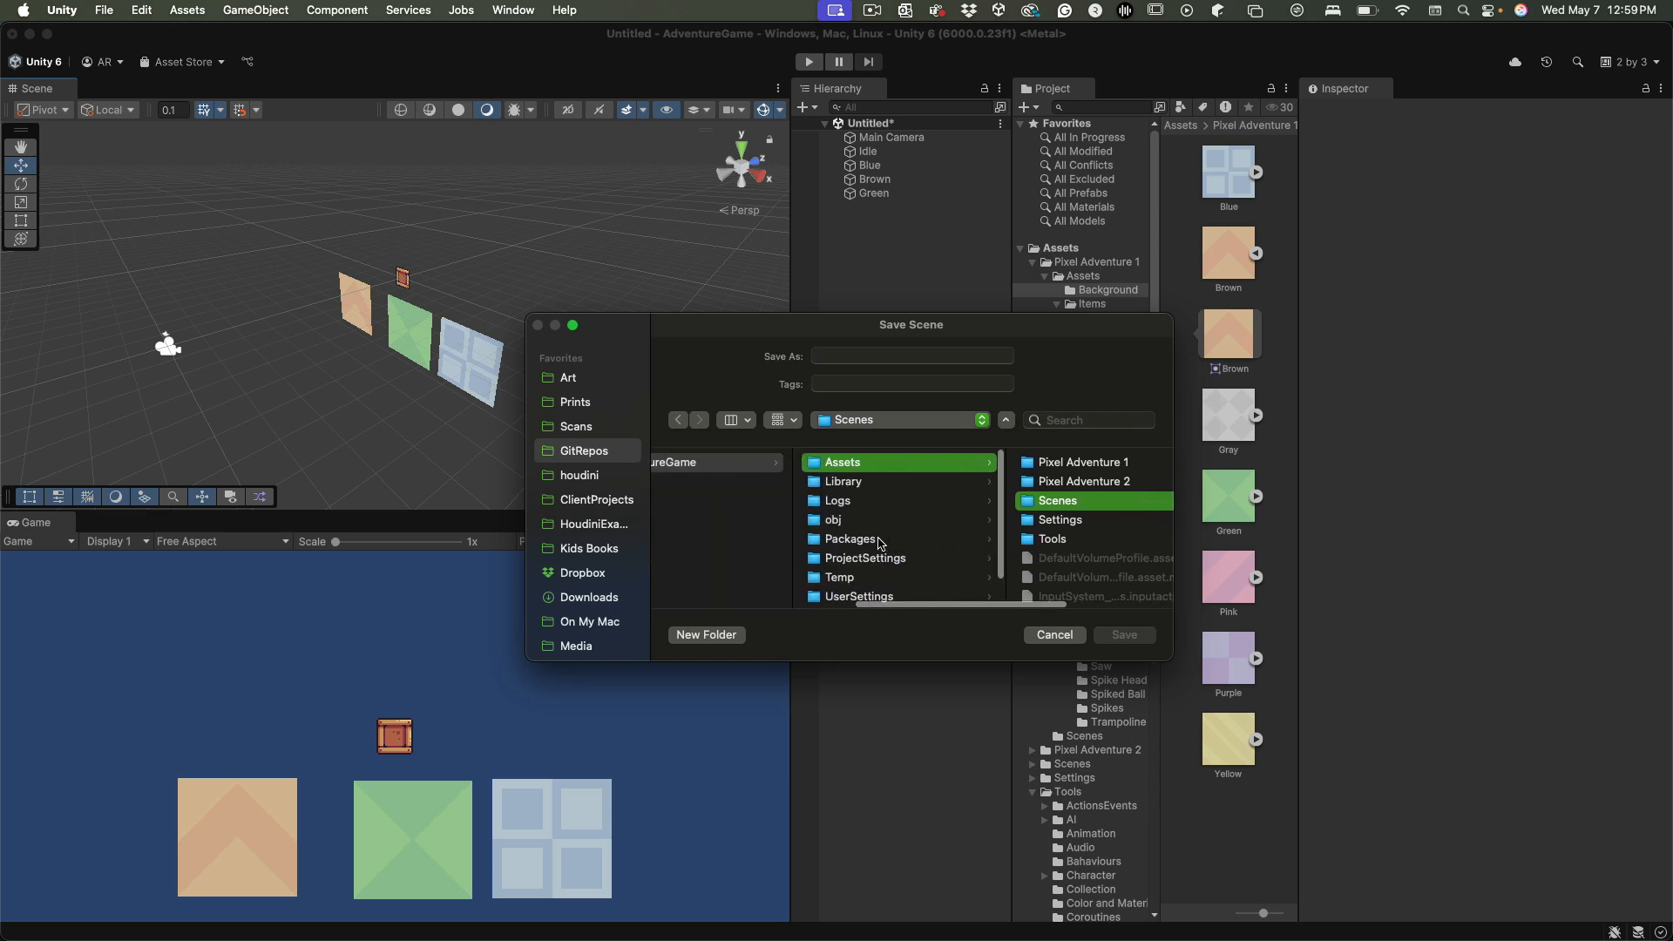
pyautogui.hscroll(-8, 879, 539)
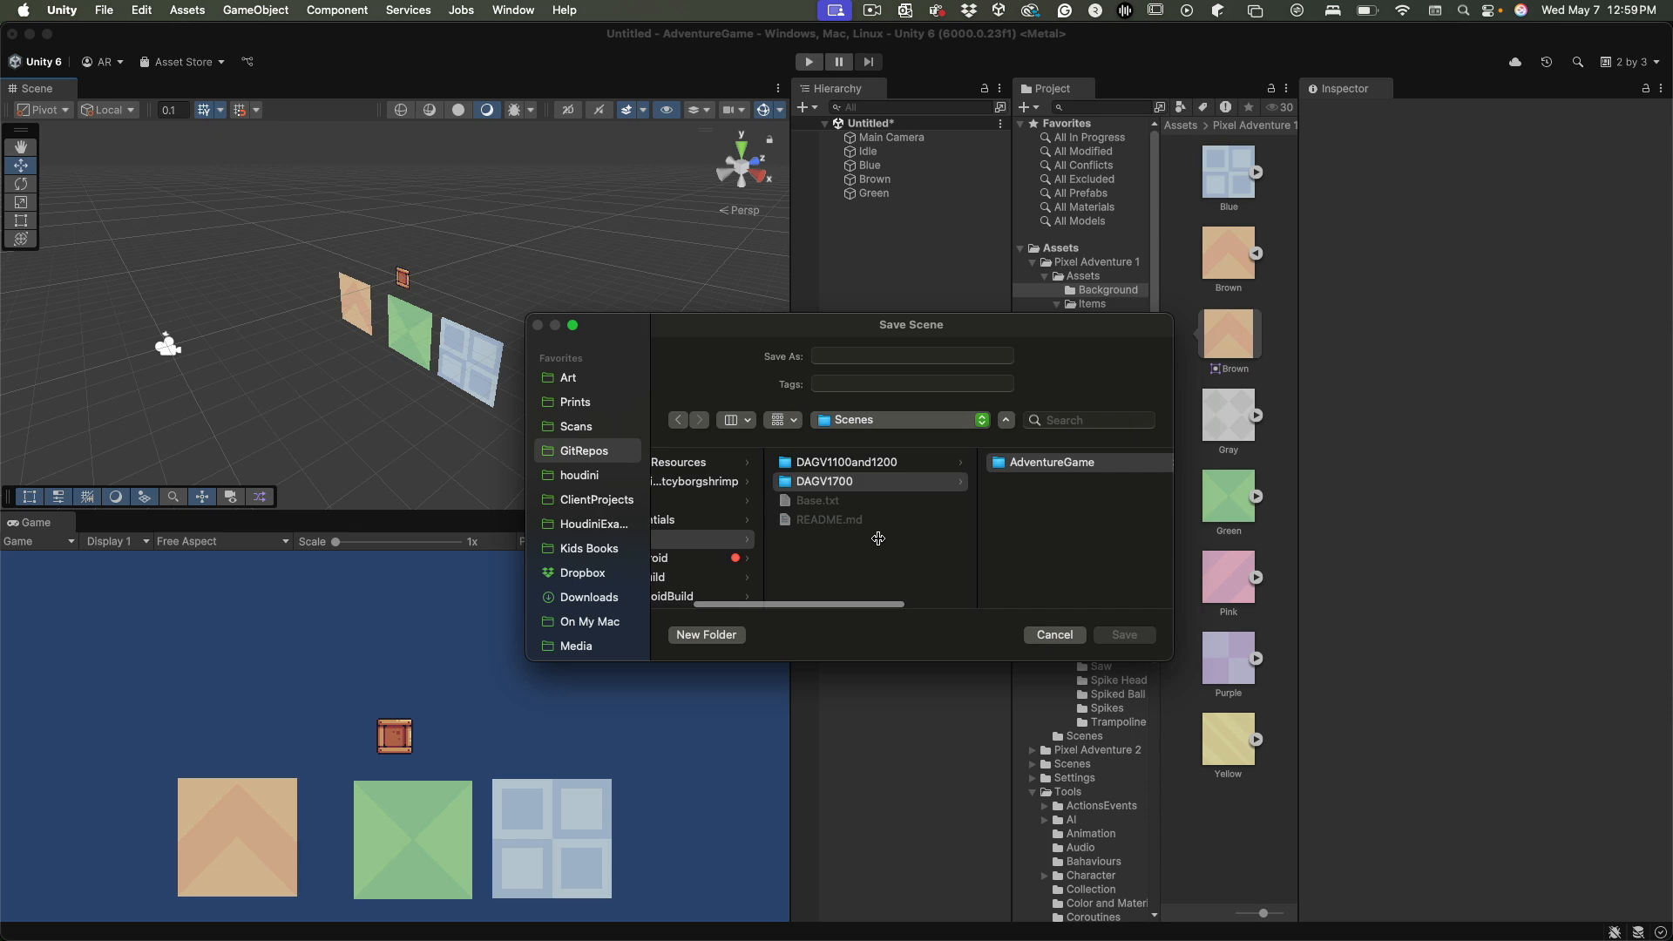
pyautogui.hscroll(-2, 855, 485)
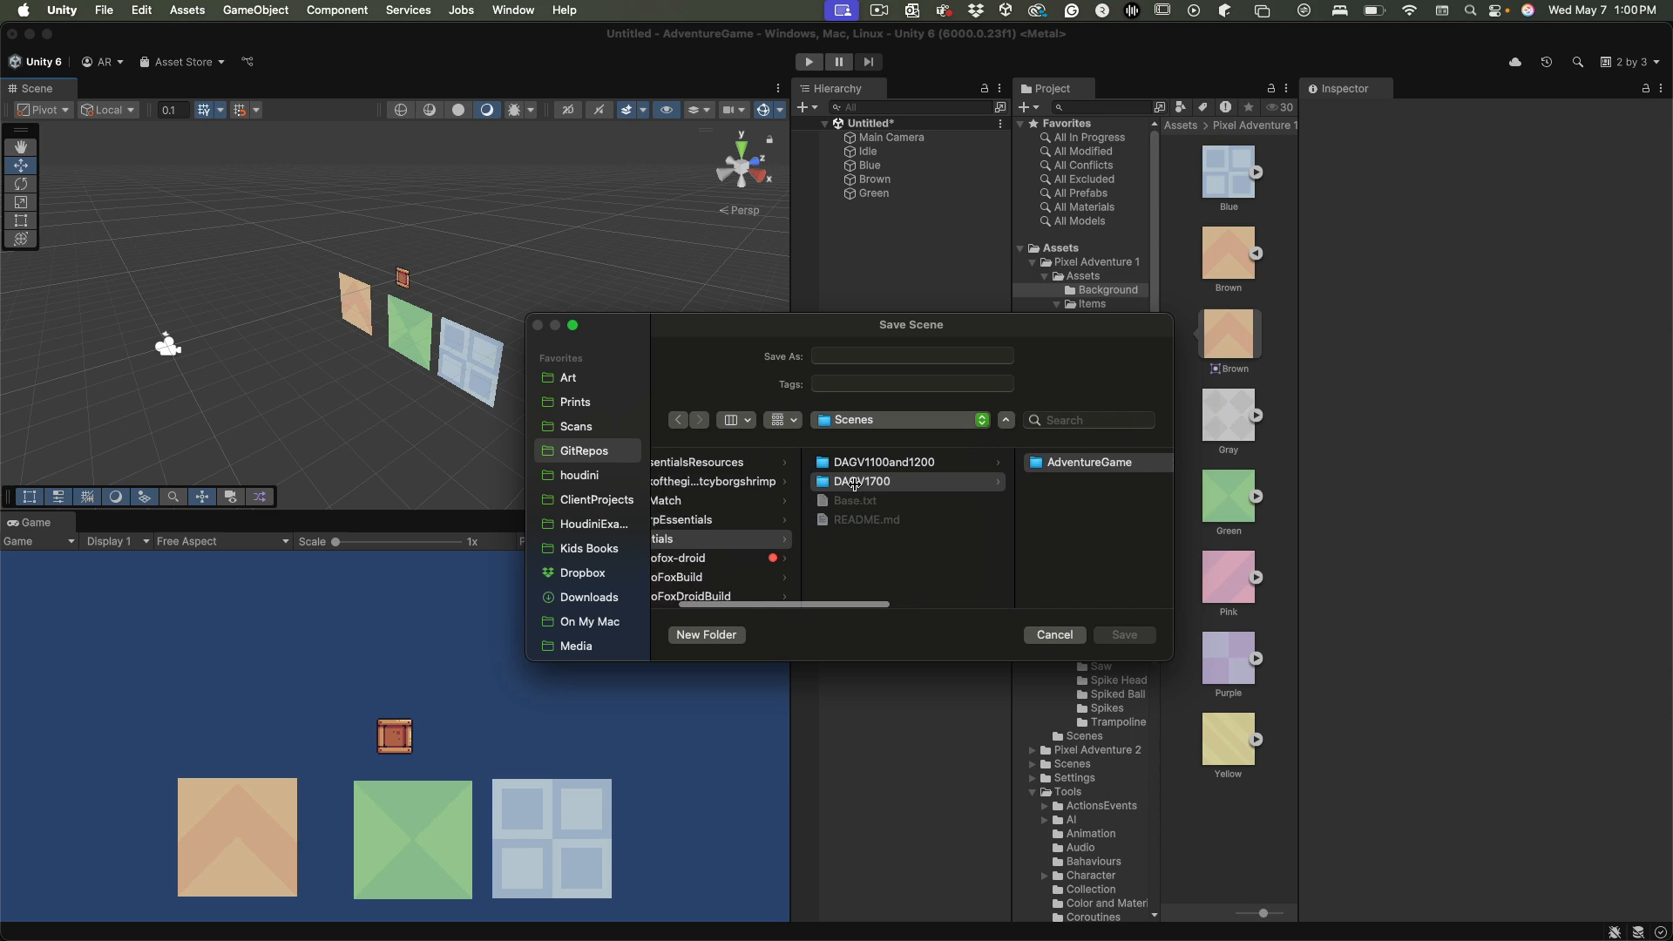
pyautogui.hscroll(-3, 854, 485)
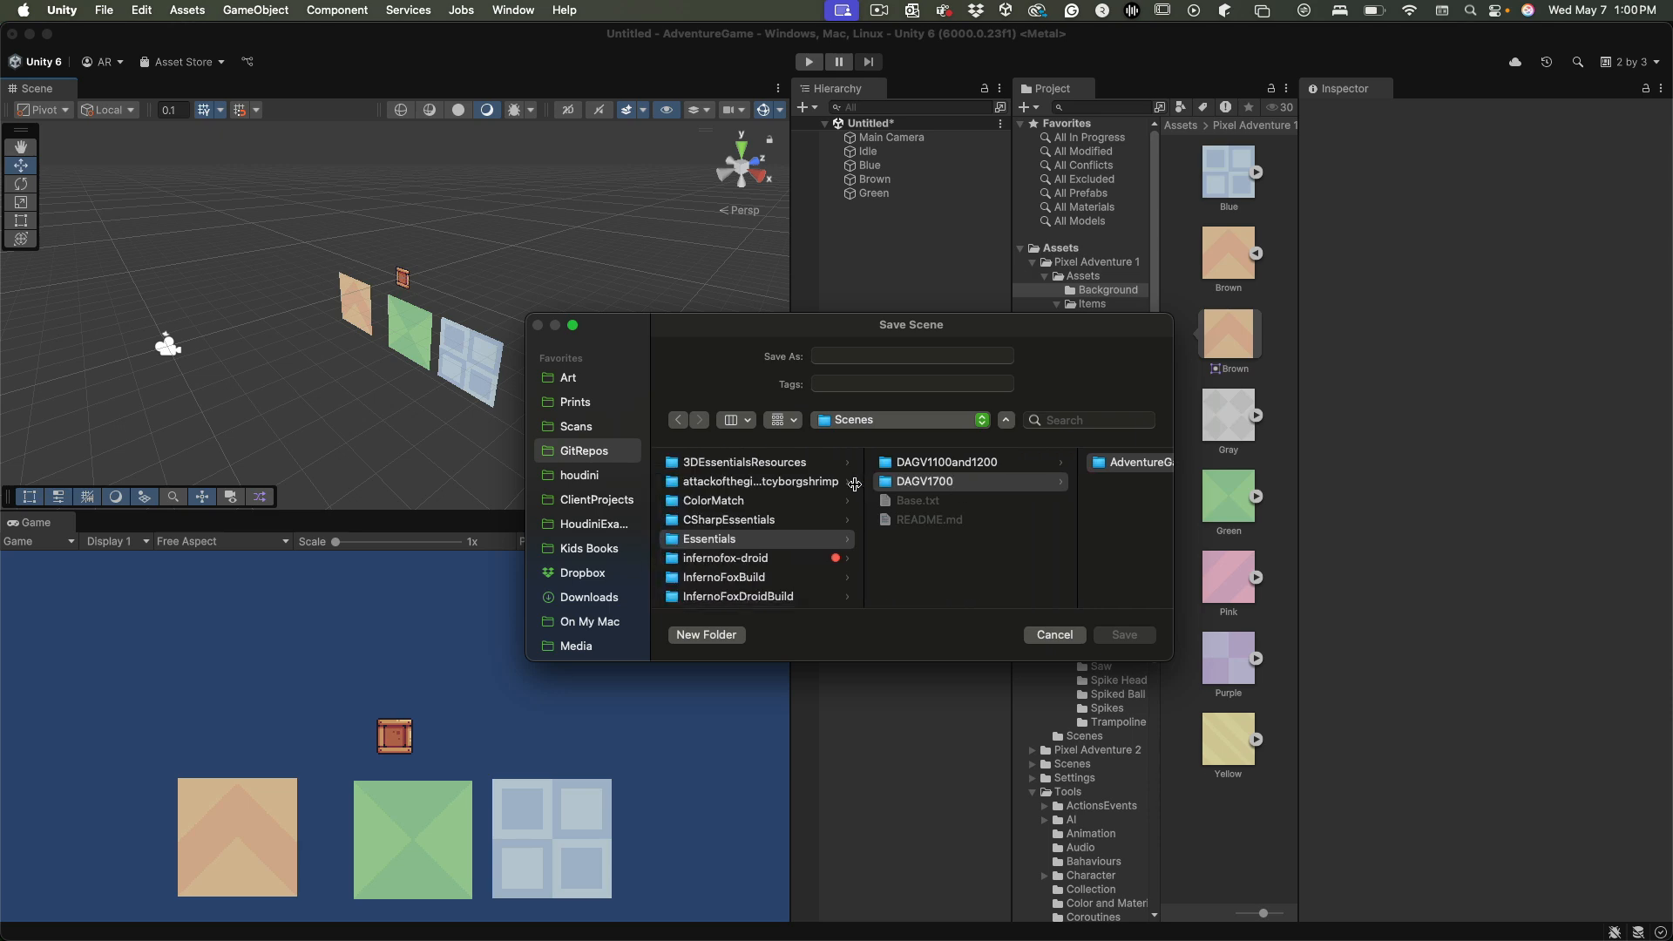
pyautogui.hscroll(10, 1027, 499)
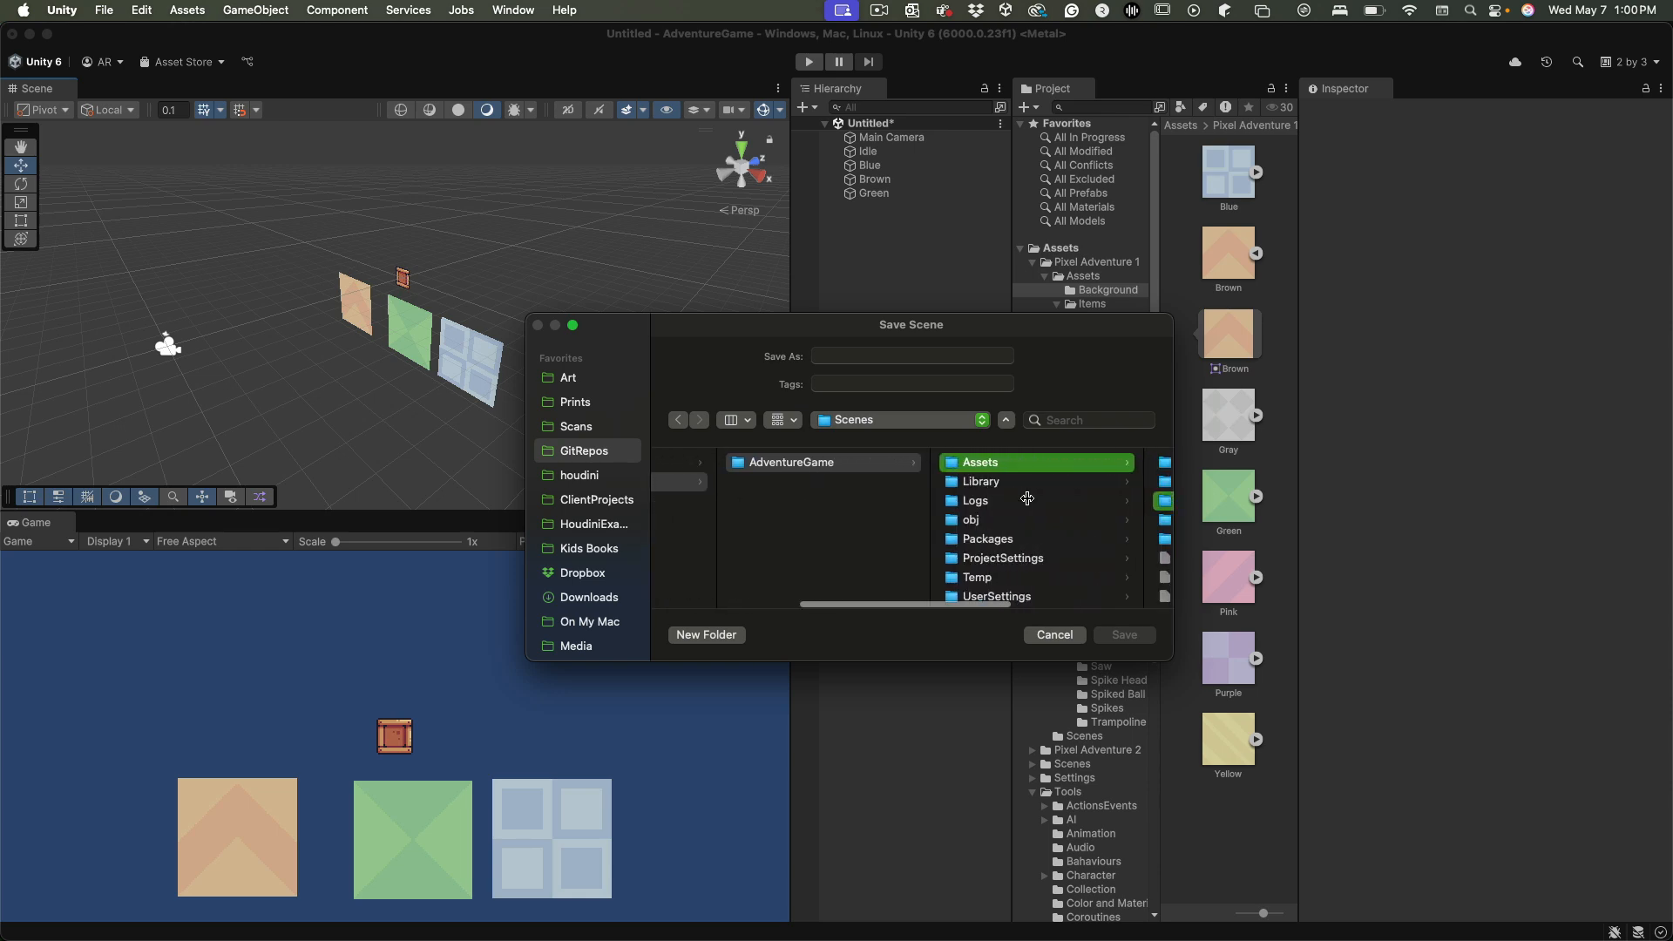
pyautogui.hscroll(8, 1027, 499)
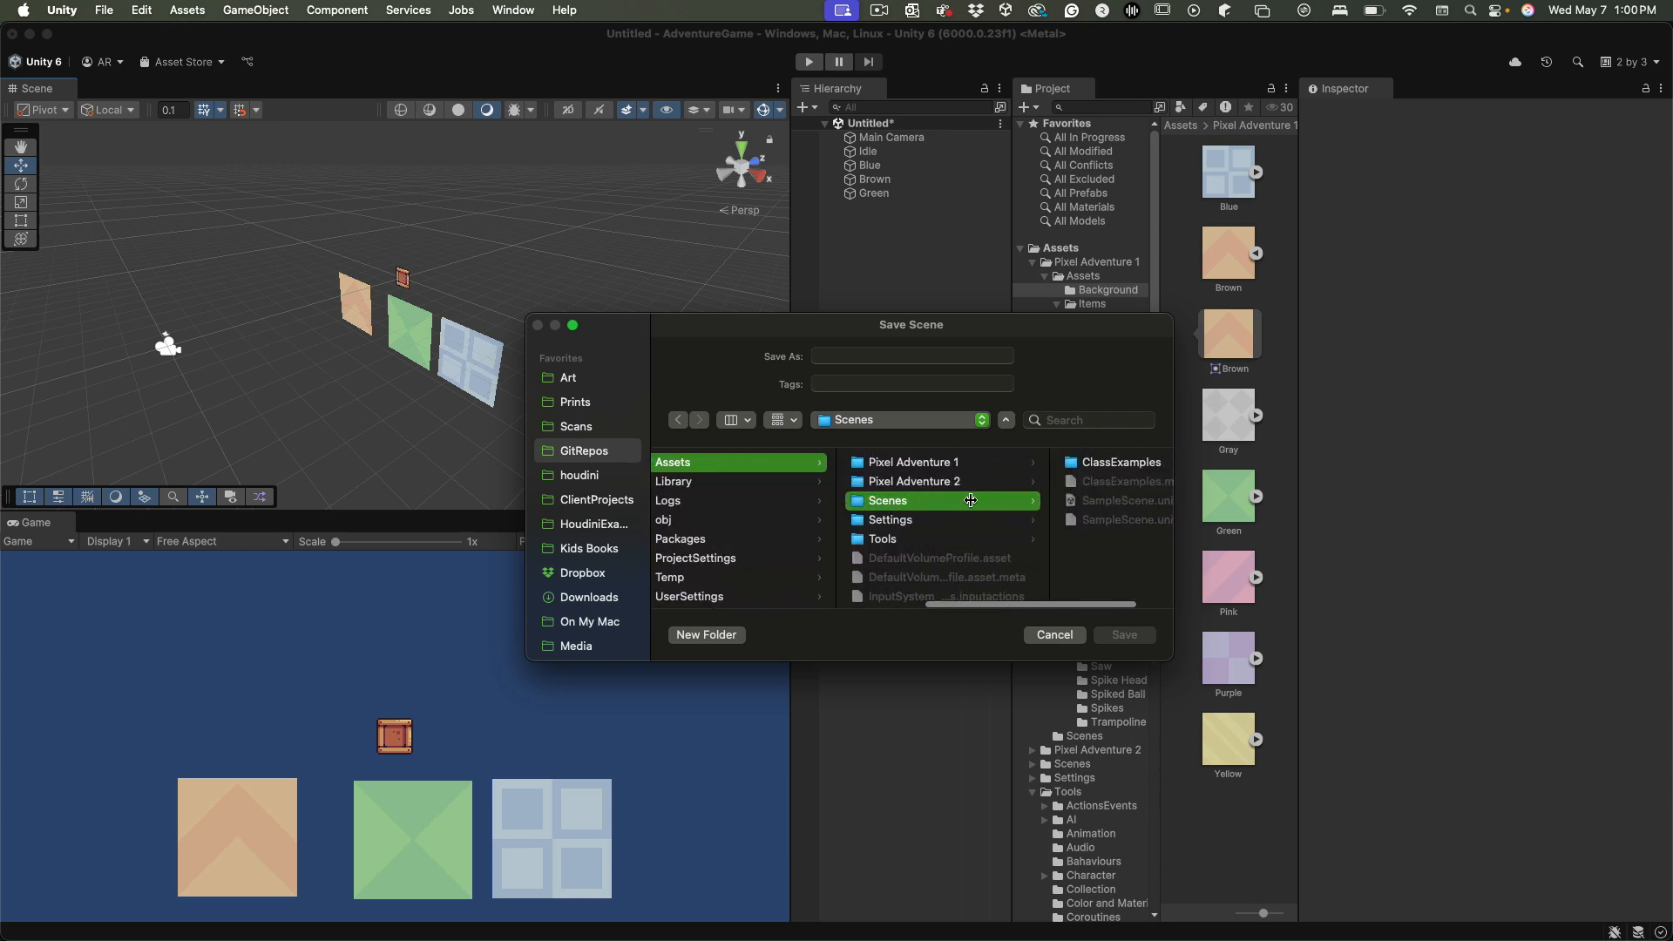
pyautogui.click(888, 352)
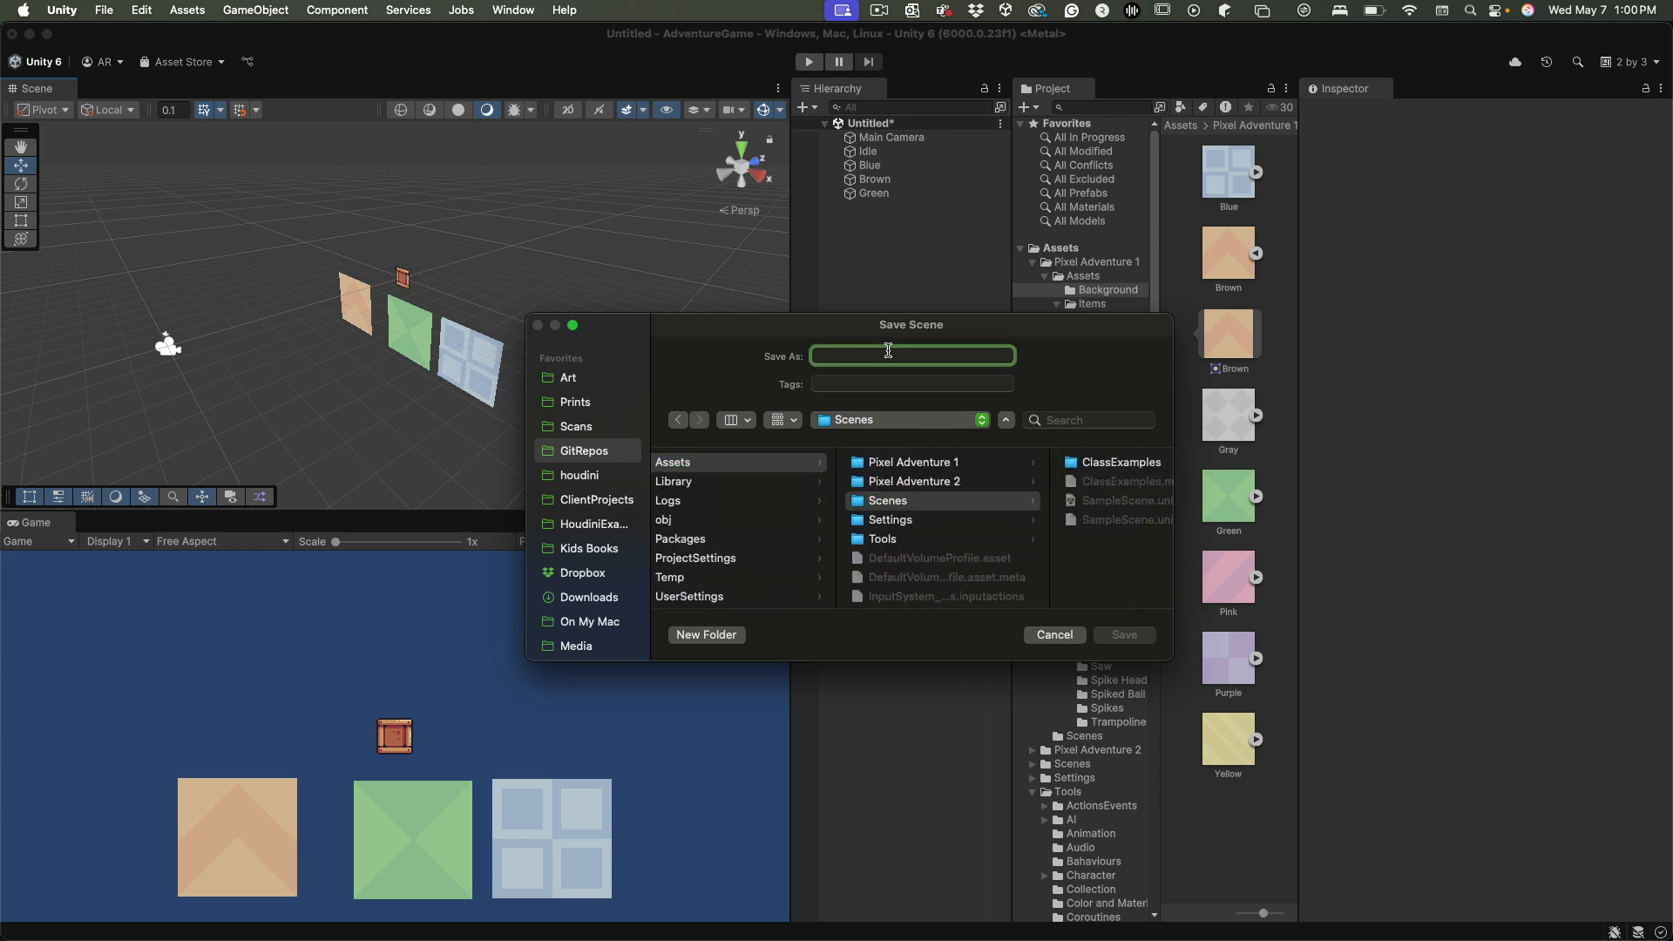
pyautogui.write('NewGame')
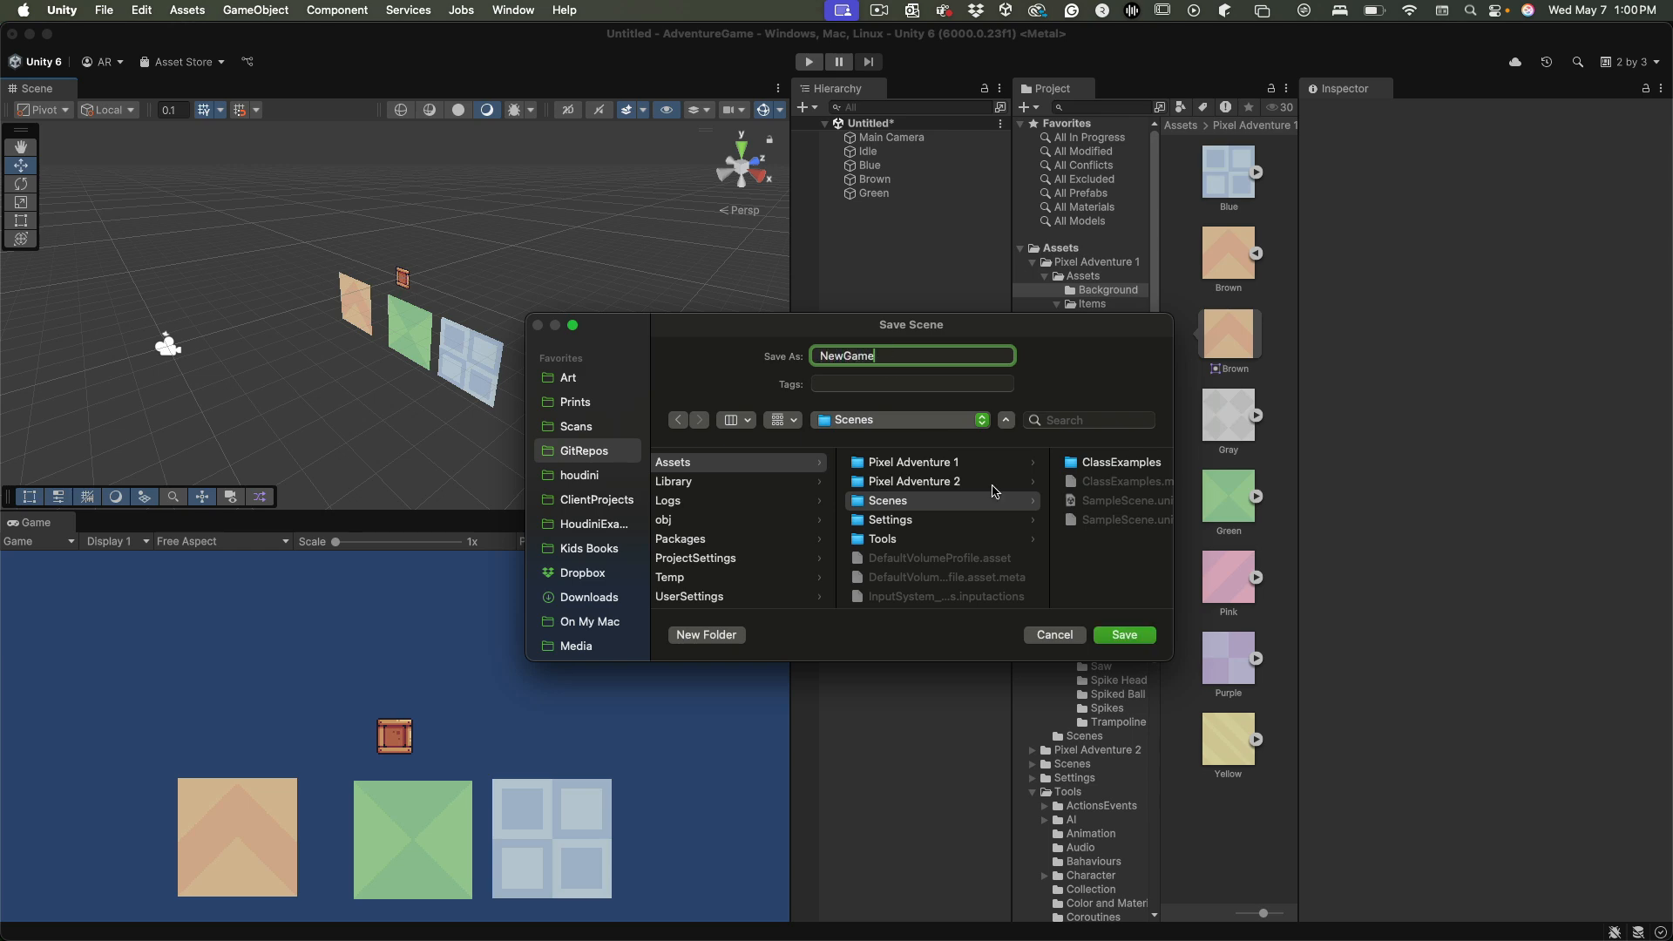
pyautogui.click(1125, 641)
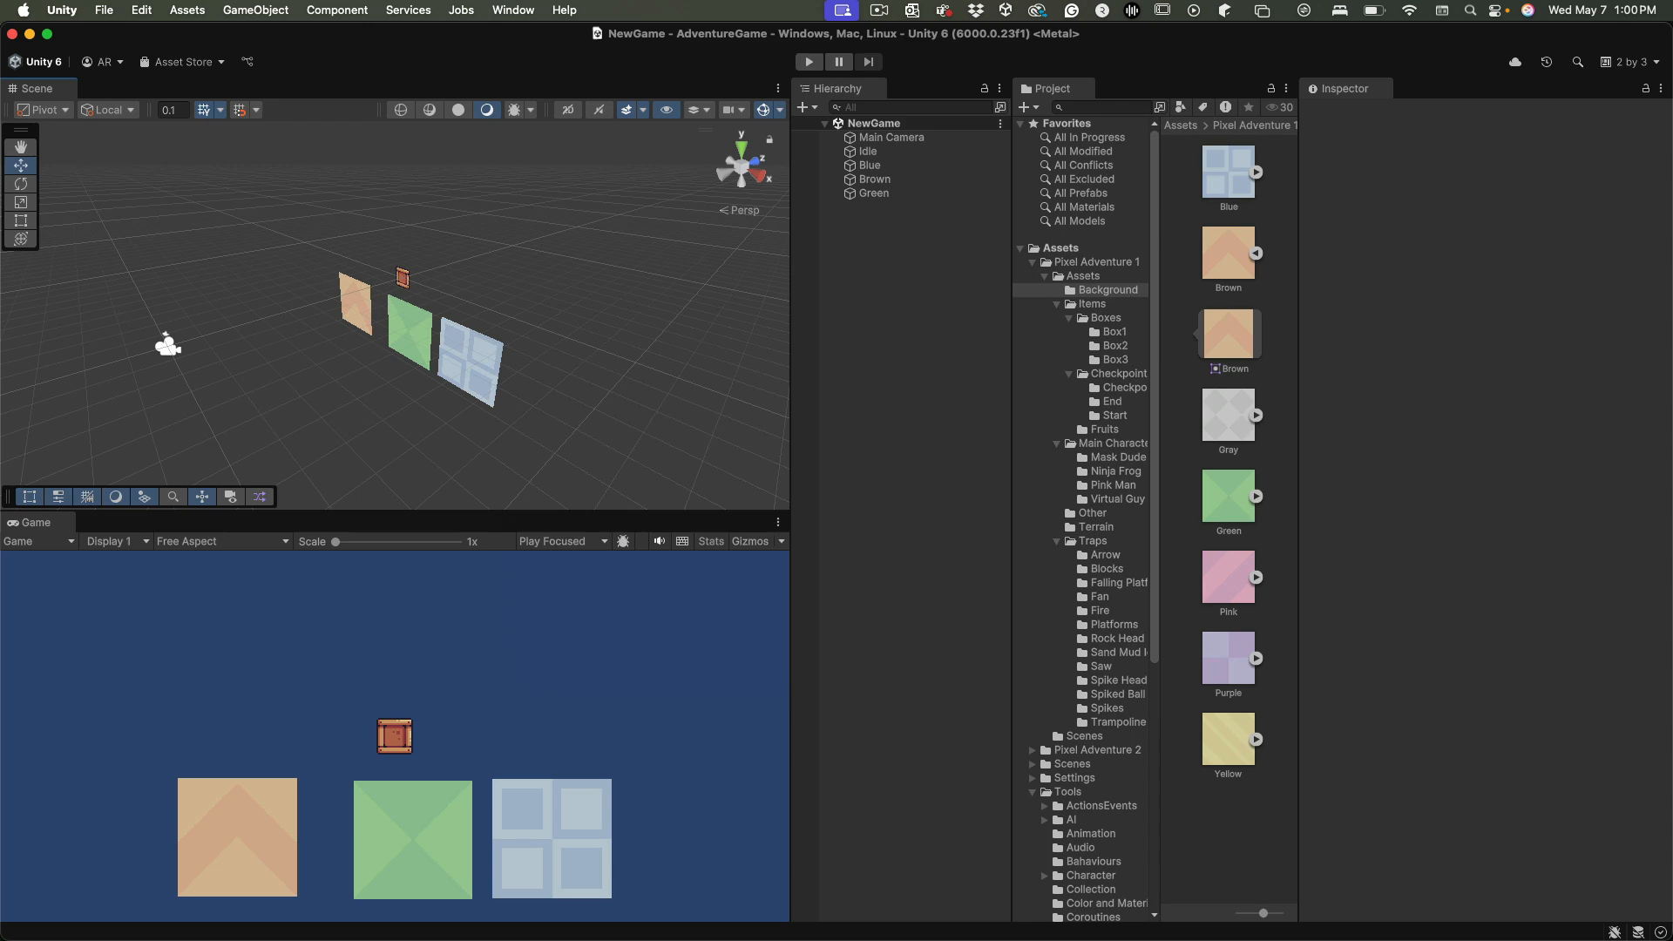
# Switch to GitHub Desktop, add all .log files to .gitignore, and view the .gitignore change
pyautogui.press('super+Tab')
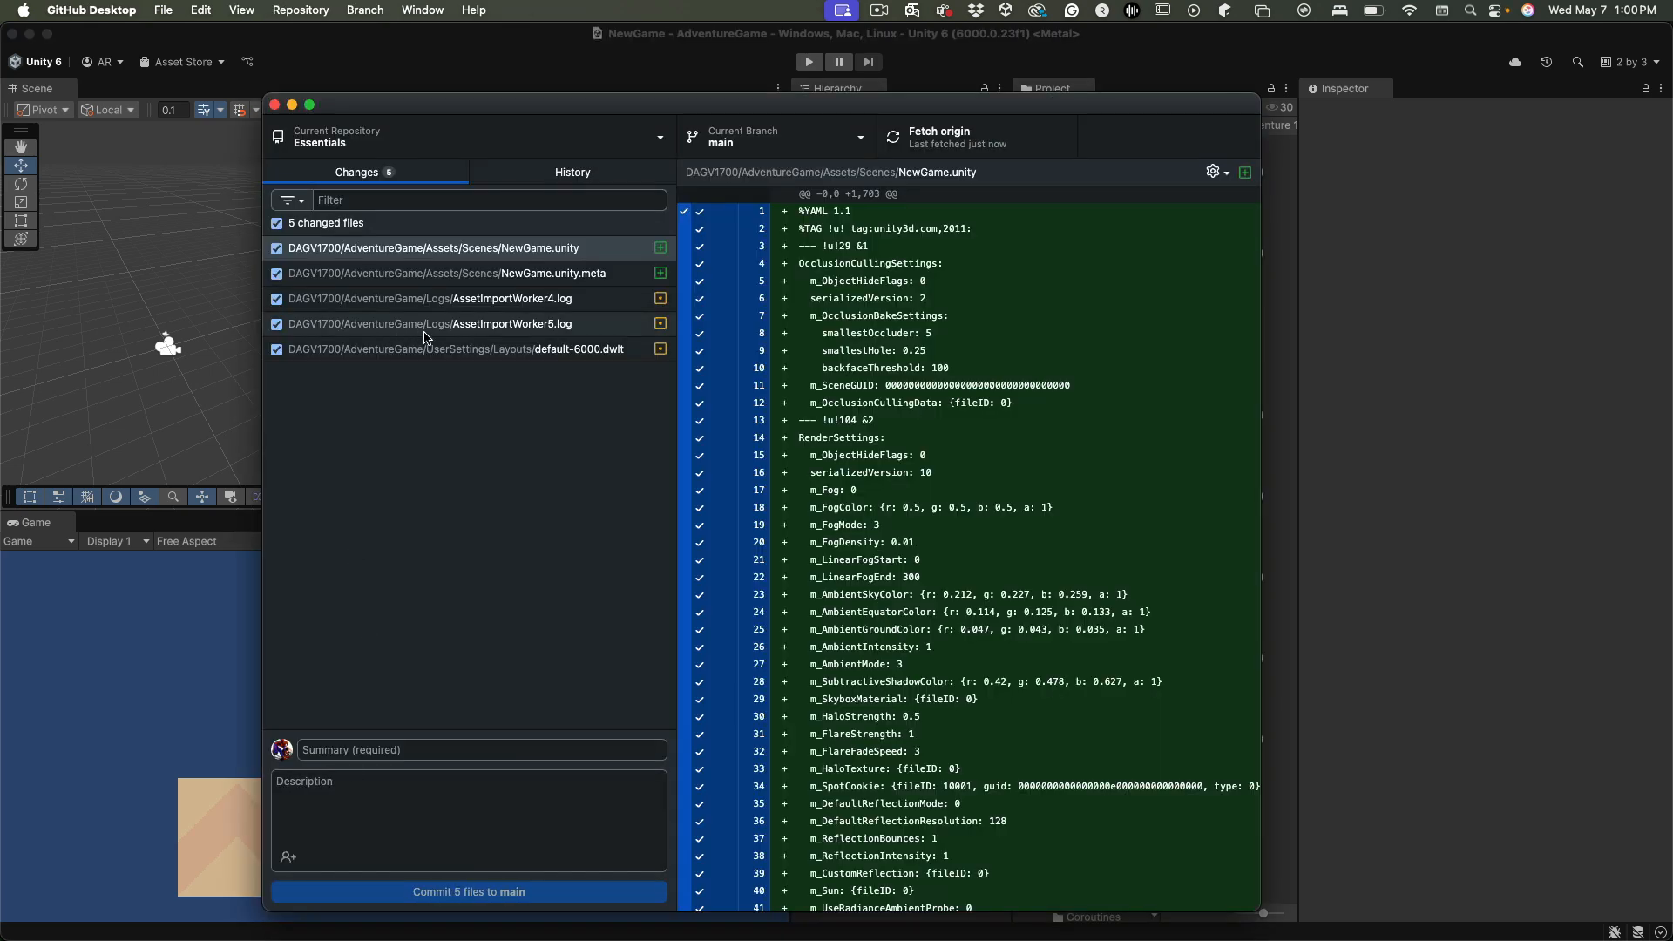
pyautogui.click(585, 300)
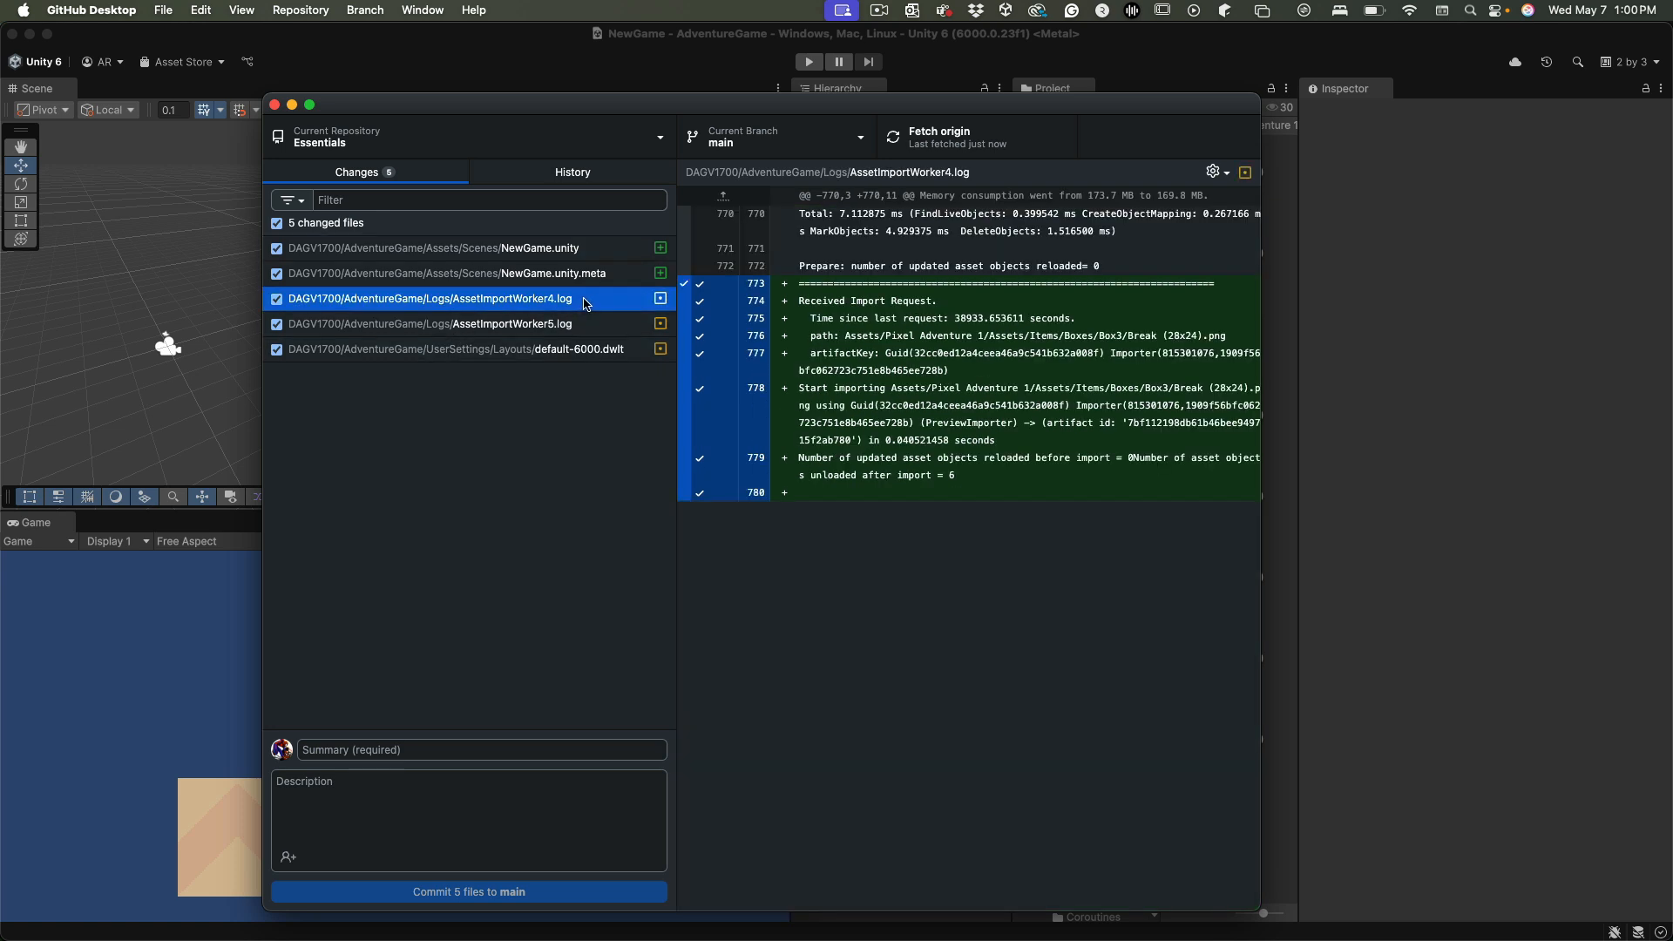
pyautogui.rightClick(586, 303)
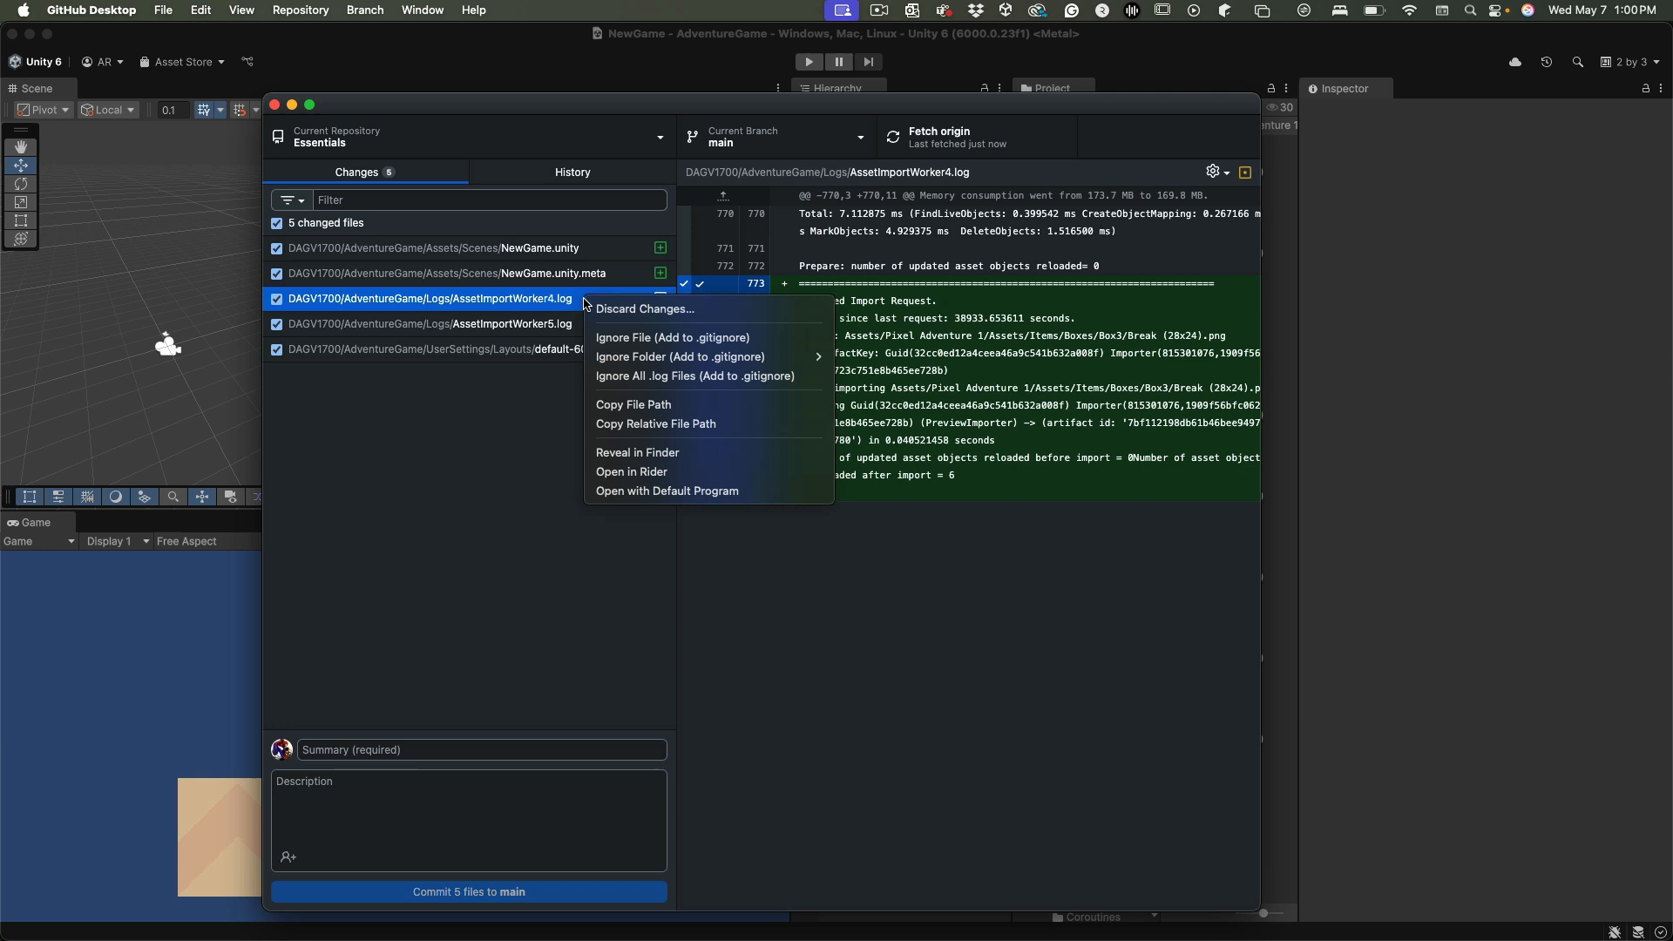
pyautogui.moveTo(620, 360)
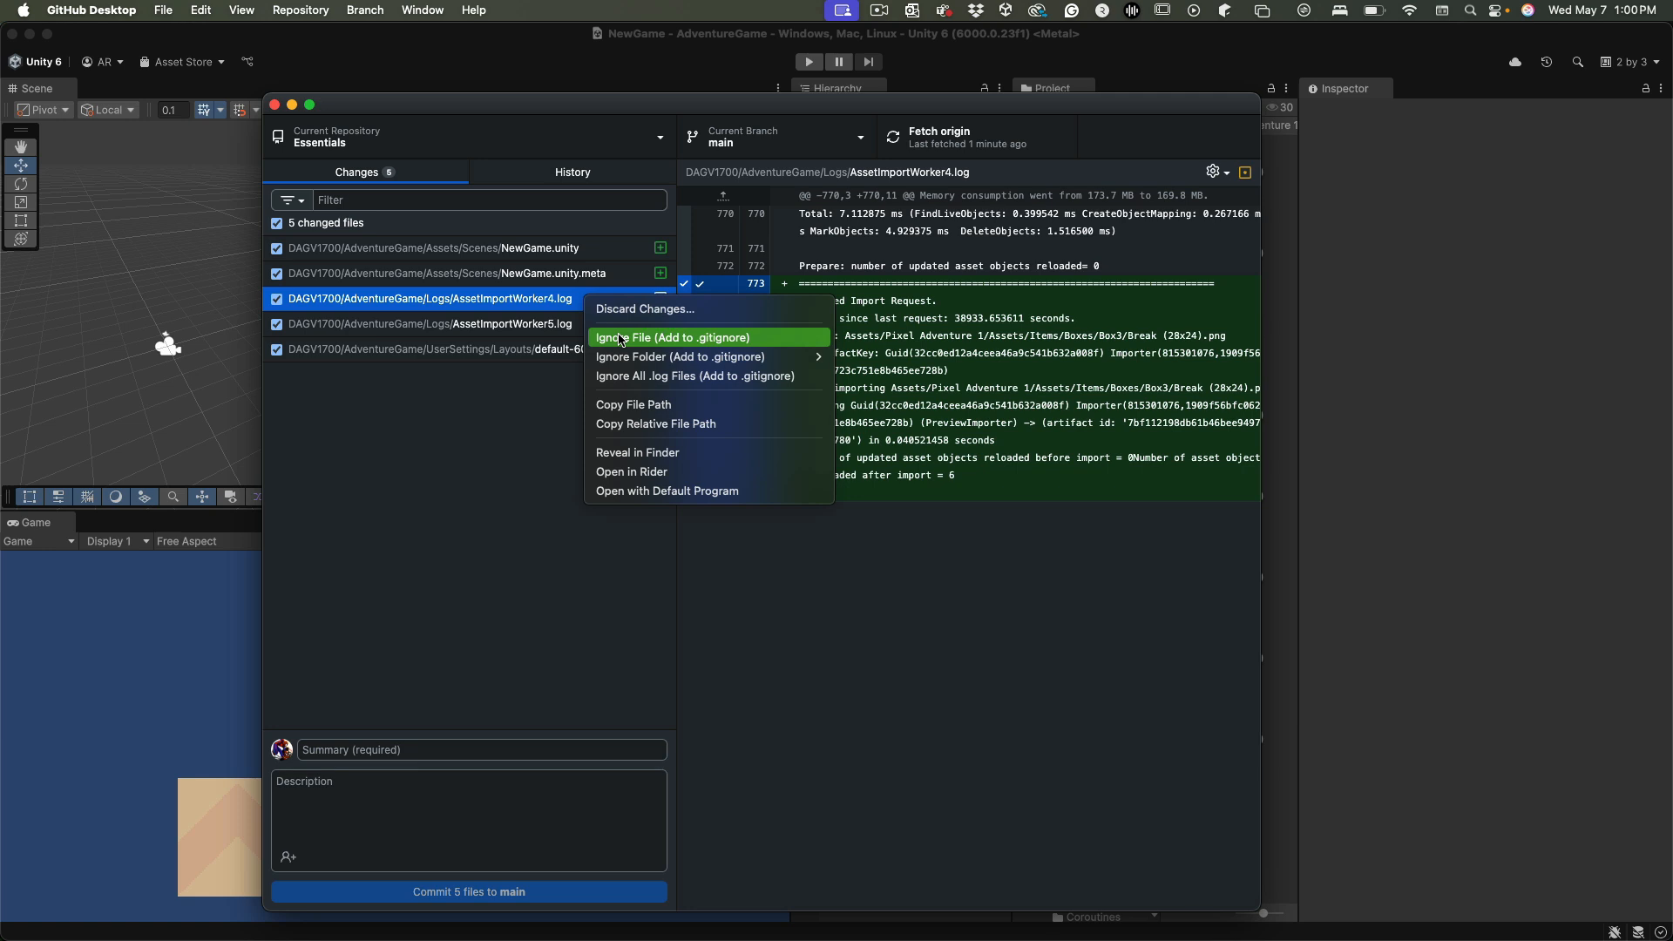
pyautogui.click(640, 377)
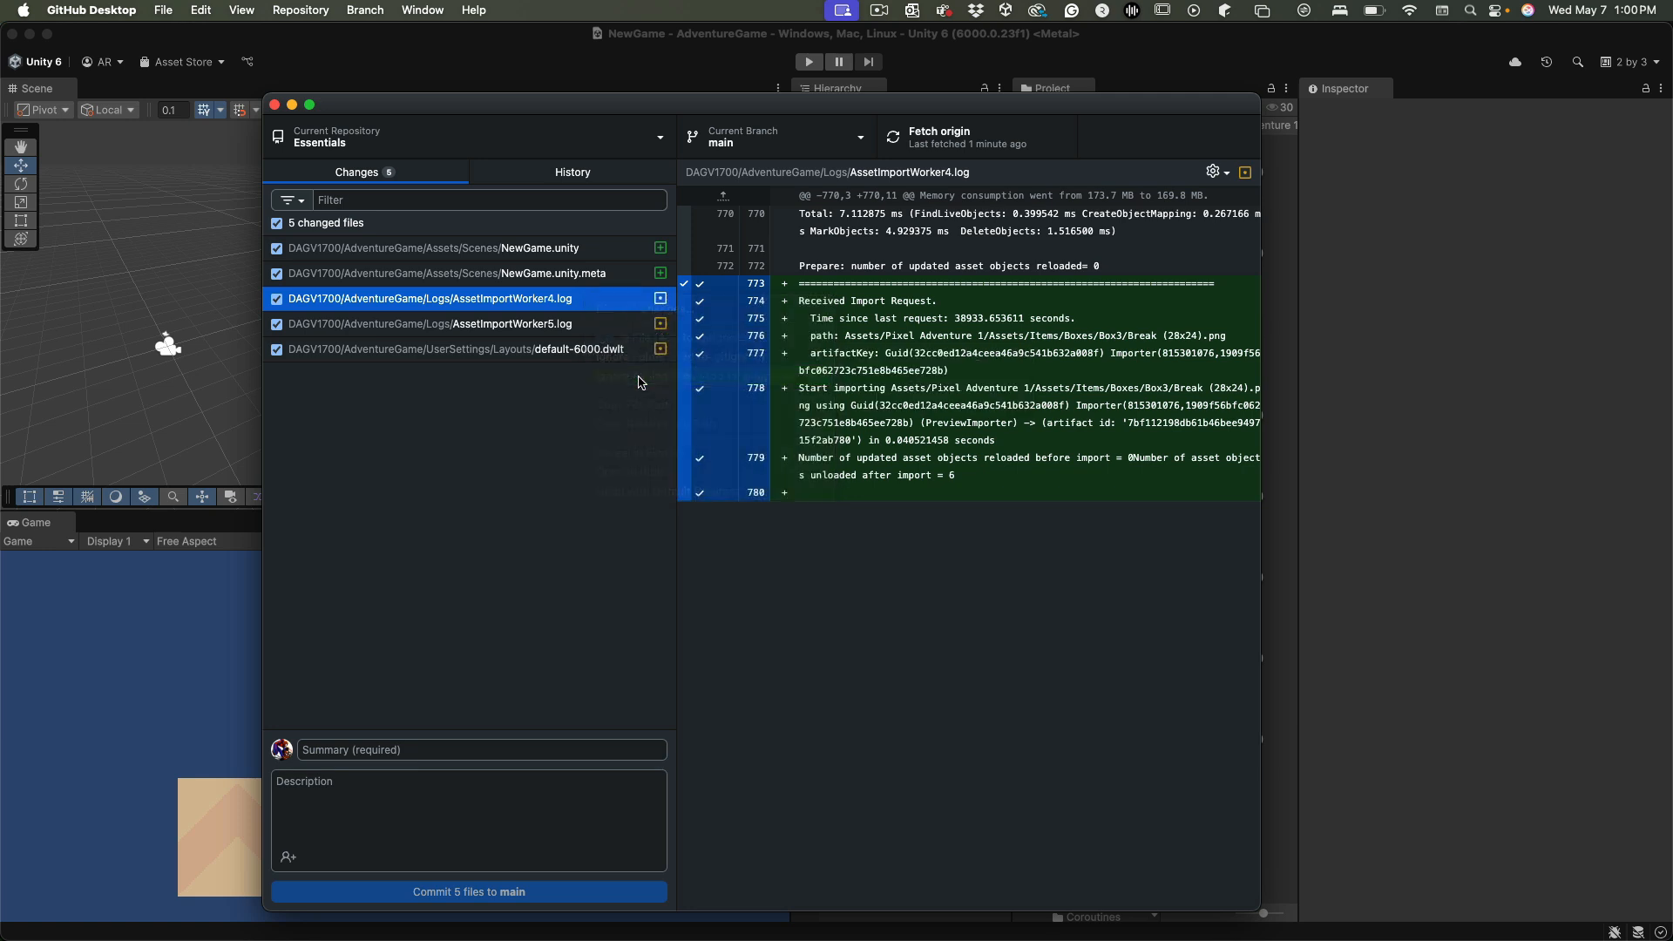
pyautogui.click(515, 250)
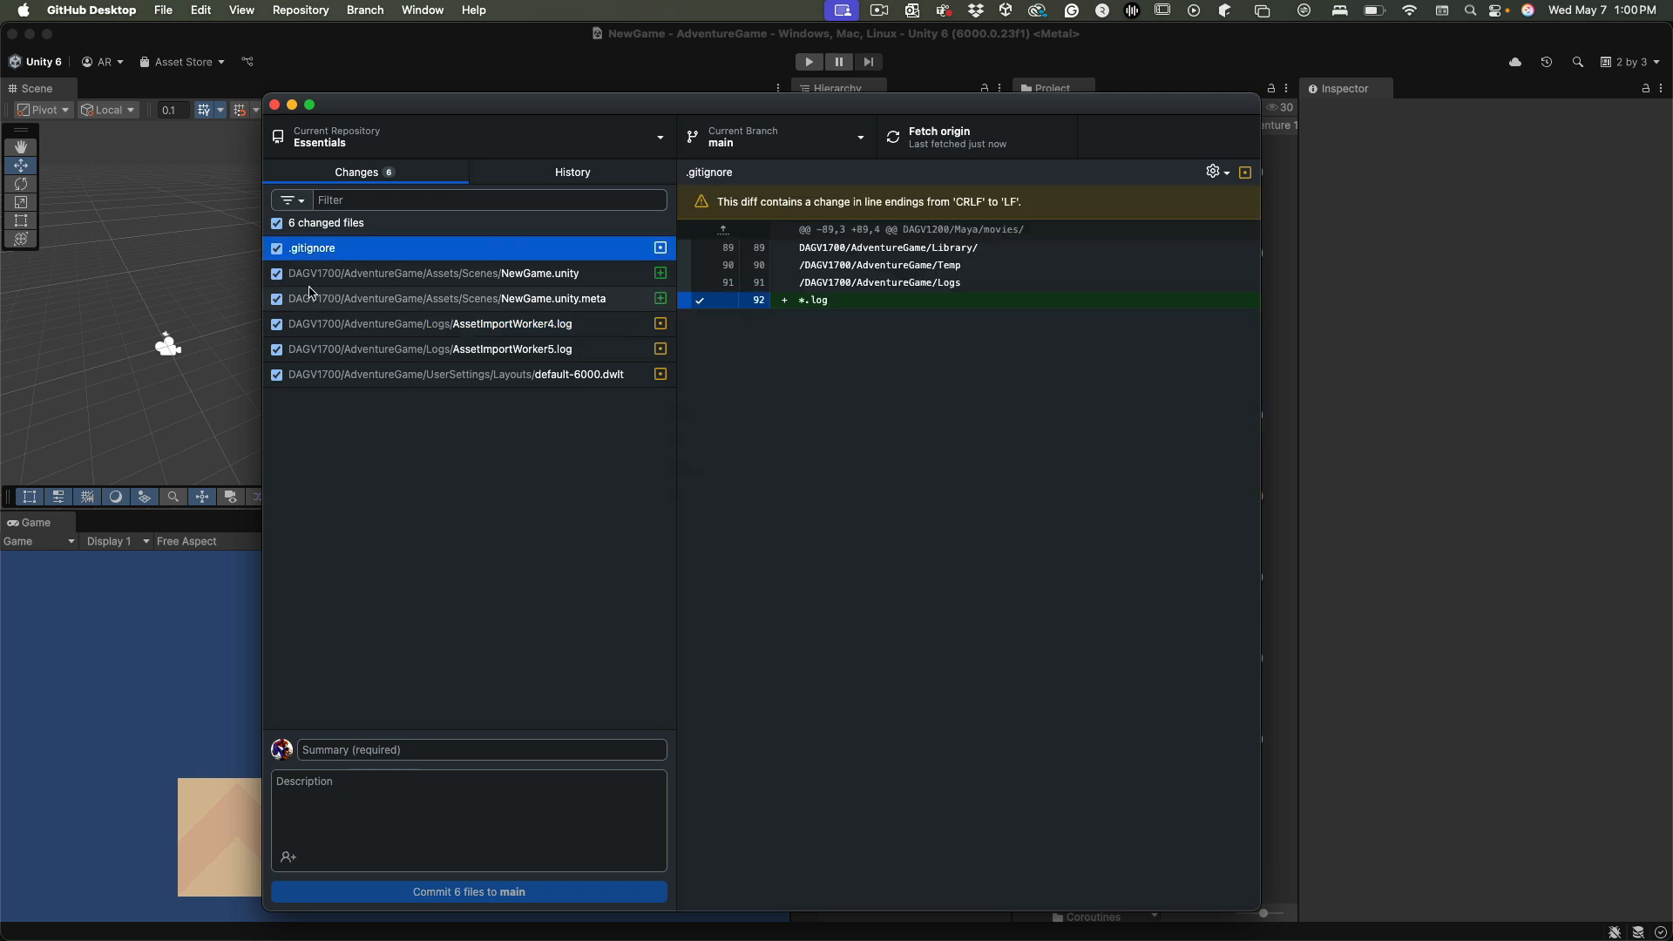
# Exclude AssetImportWorker4.log and AssetImportWorker5.log from the commit
pyautogui.click(277, 324)
pyautogui.click(278, 357)
pyautogui.click(277, 350)
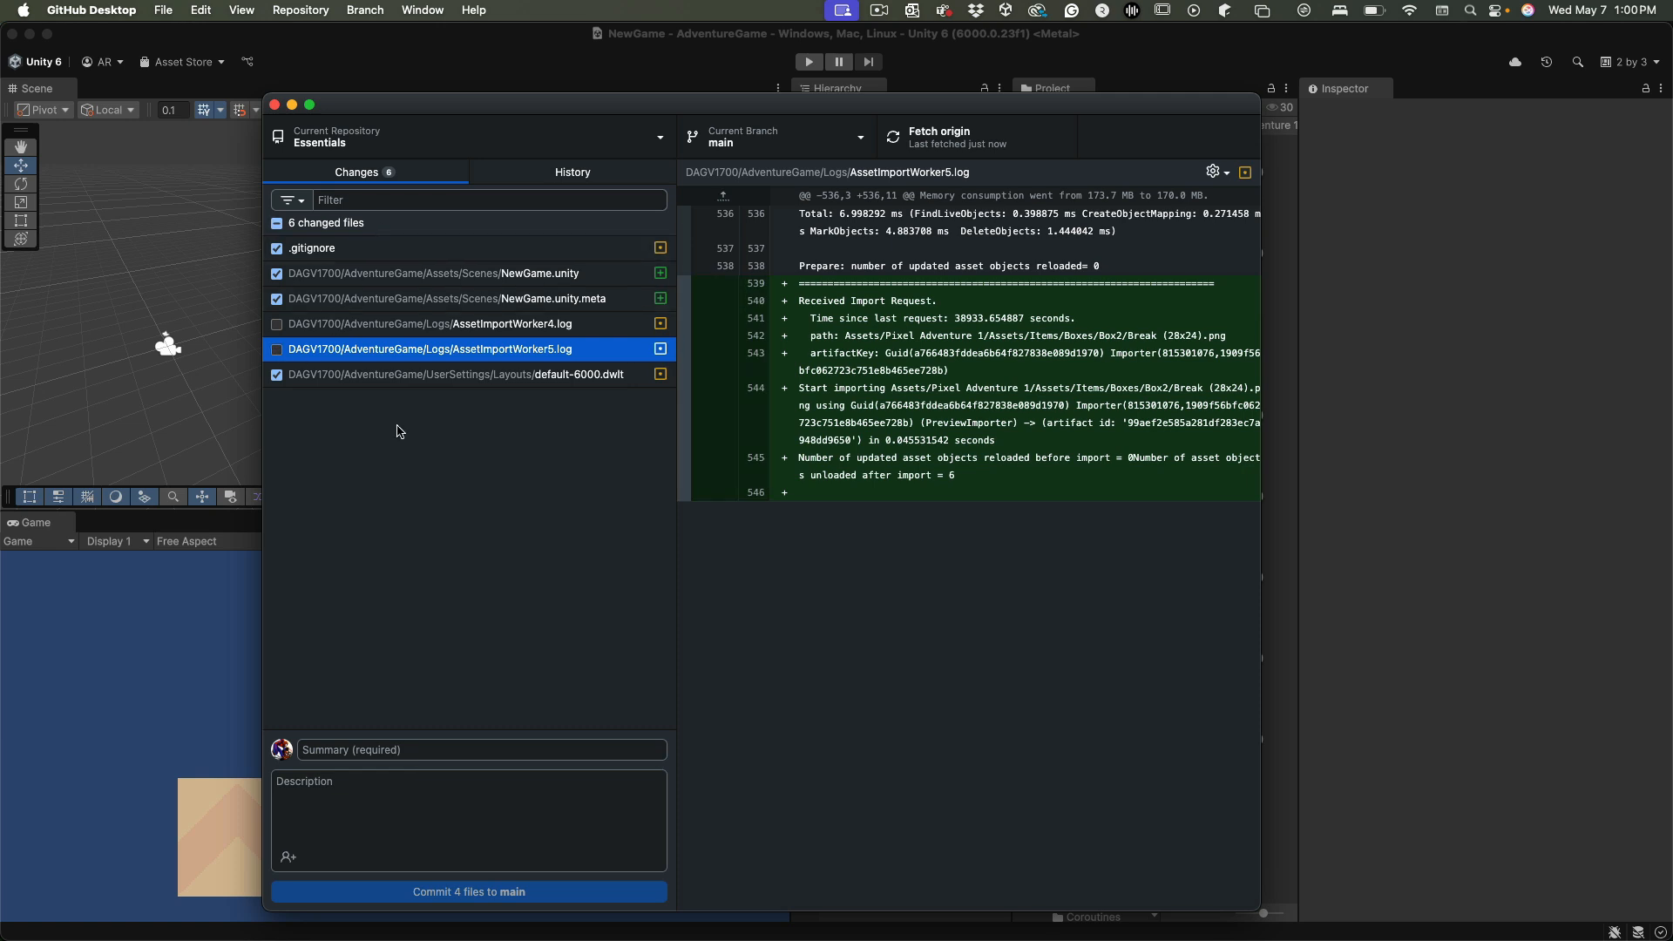
# Add all .dwlt files to .gitignore and exclude default-6000.dwlt from the commit
pyautogui.click(548, 375)
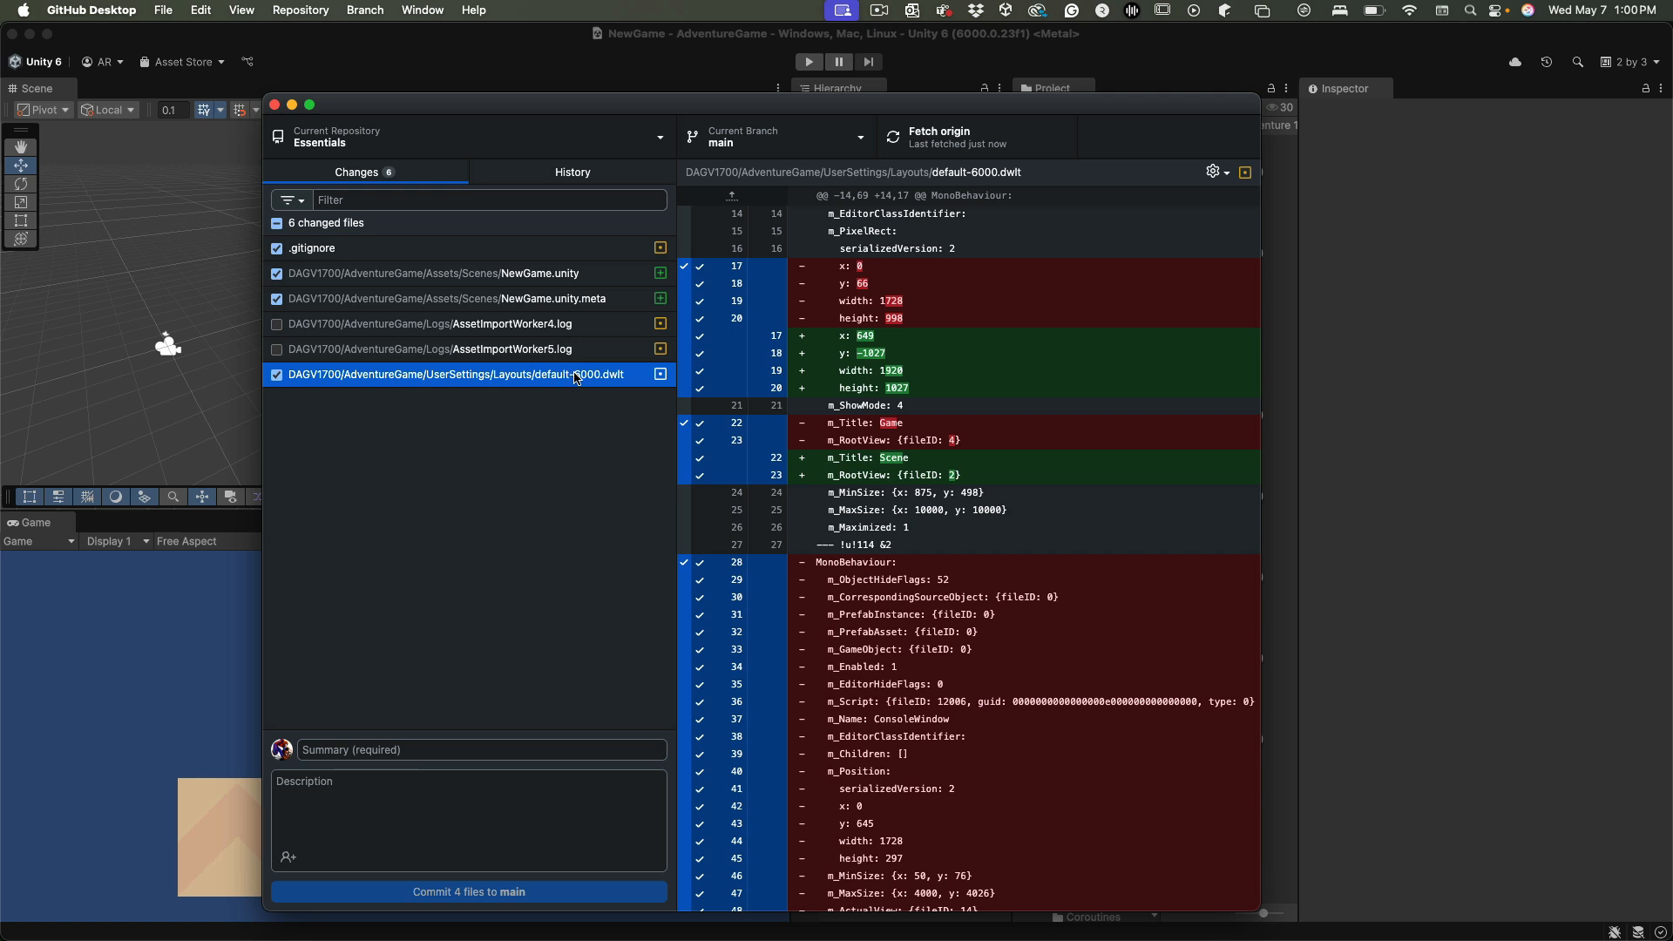
pyautogui.rightClick(583, 378)
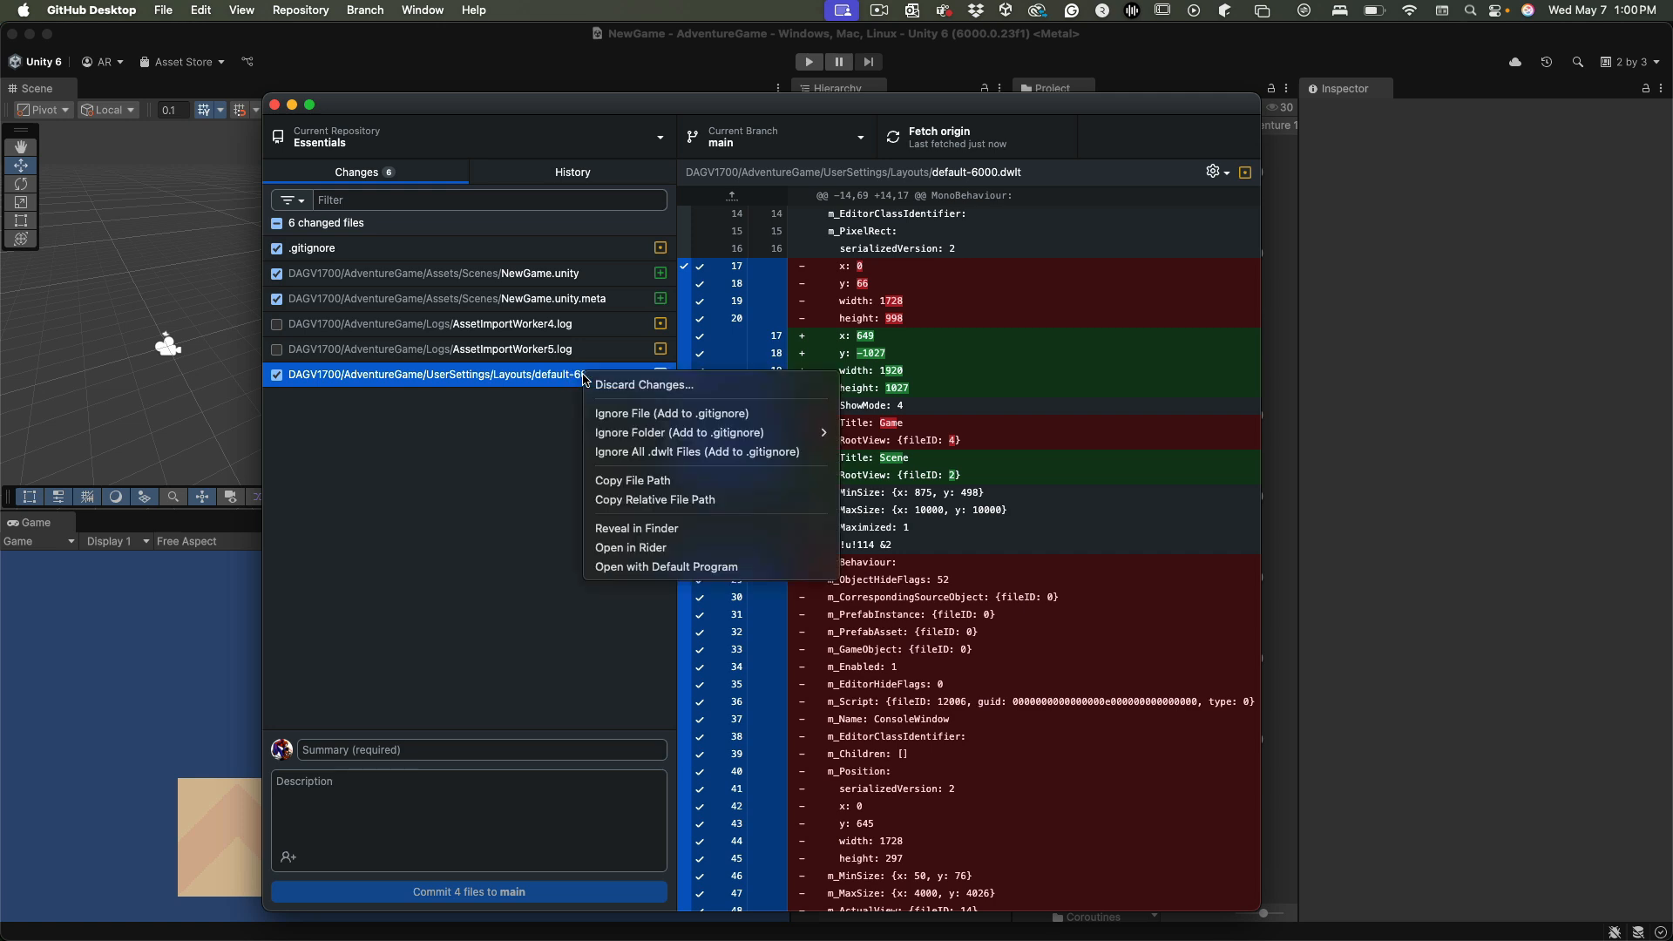
pyautogui.click(617, 455)
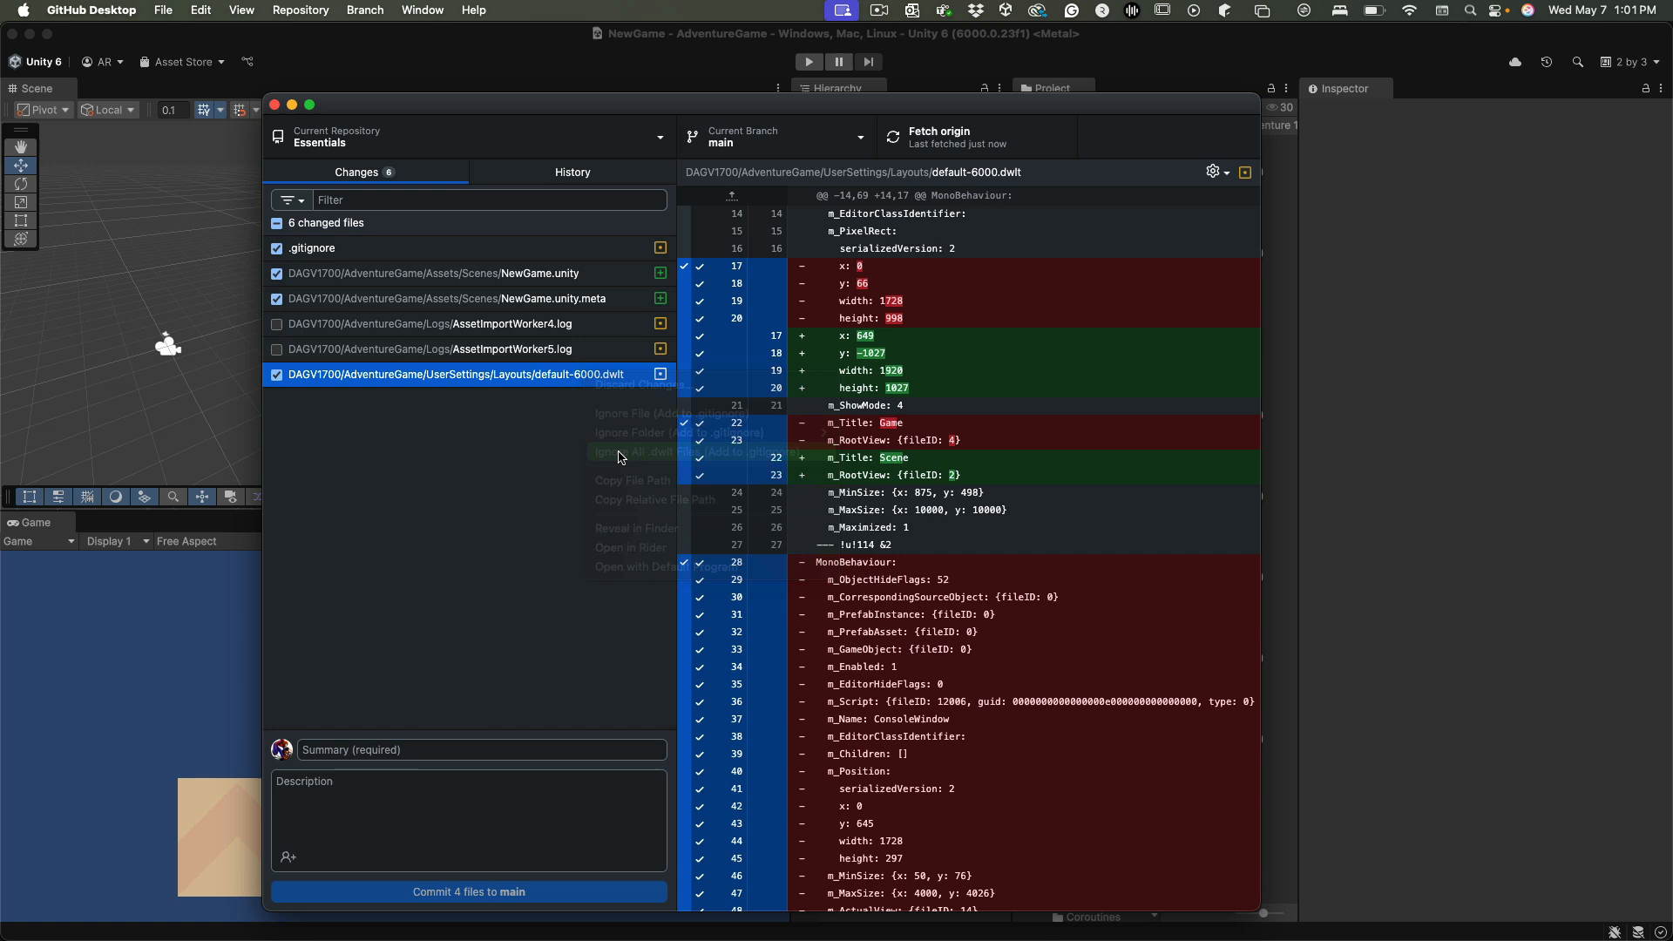
pyautogui.click(276, 377)
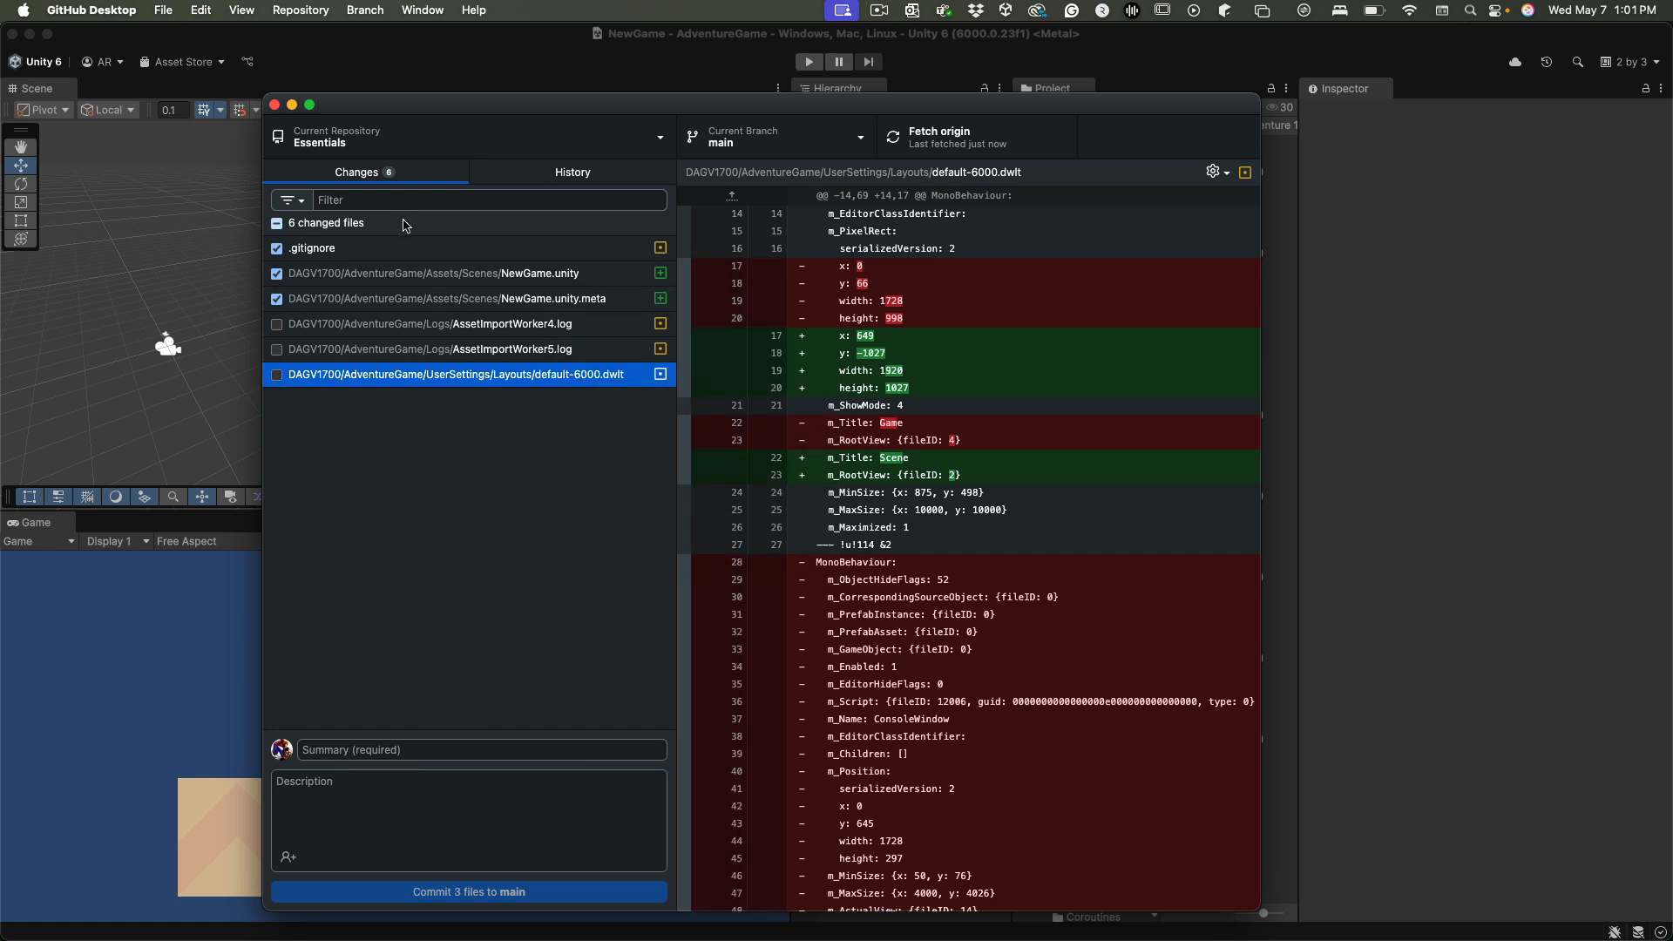
# Review the pending changes in .gitignore, NewGame.unity and NewGame.unity.meta
pyautogui.click(413, 247)
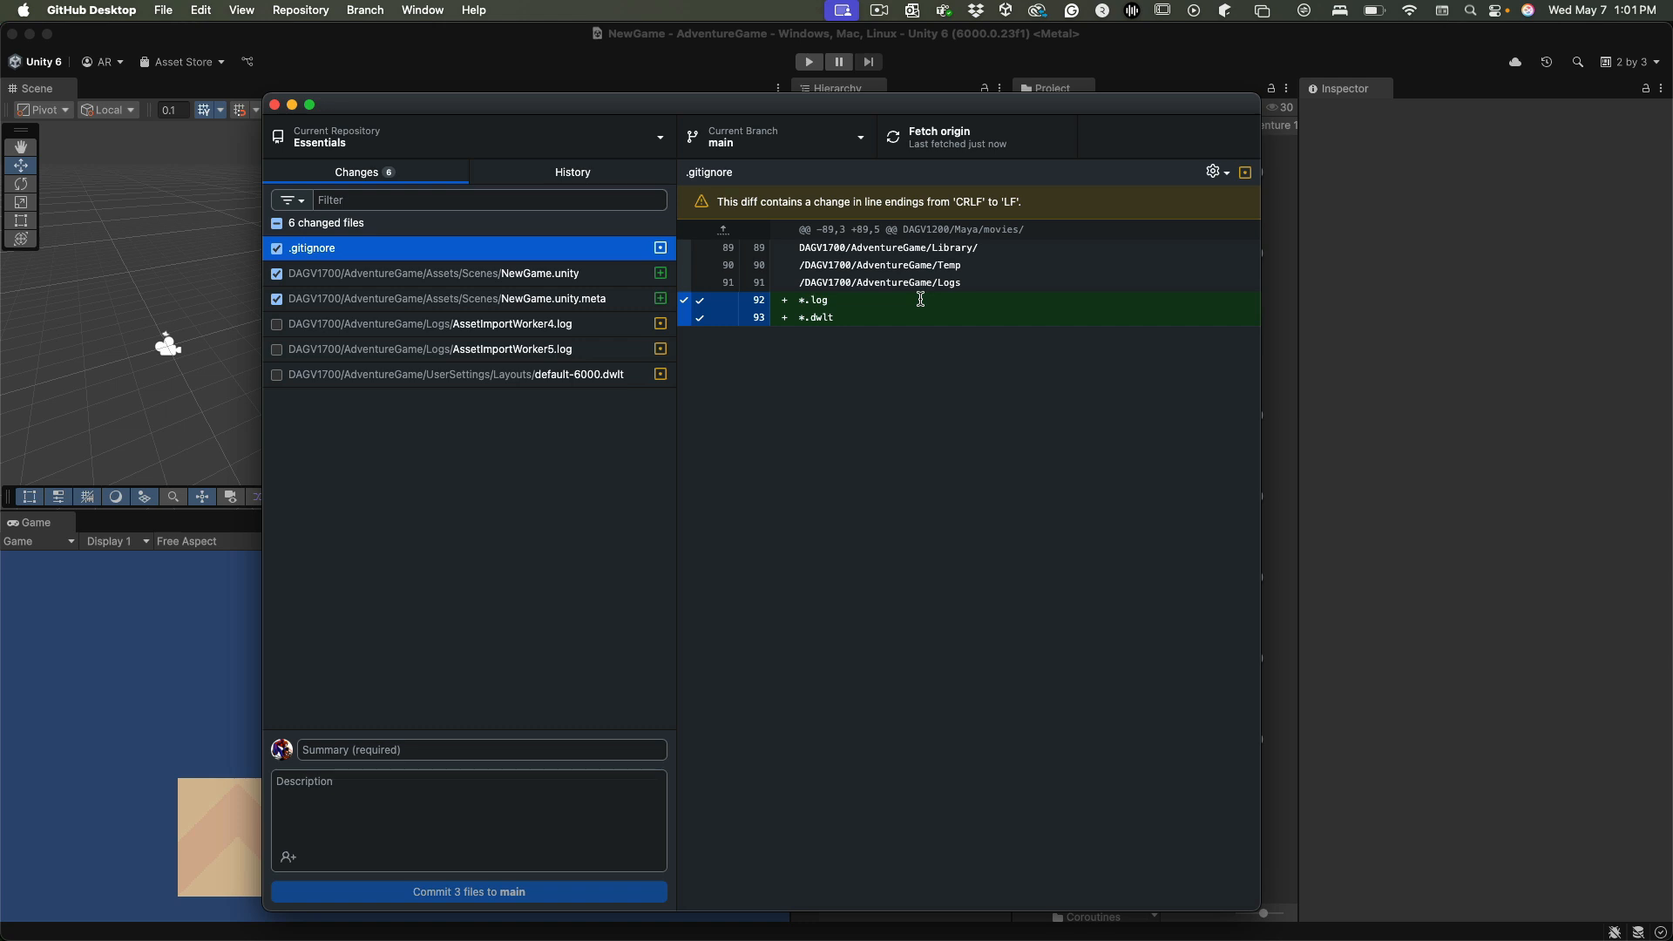
pyautogui.click(490, 282)
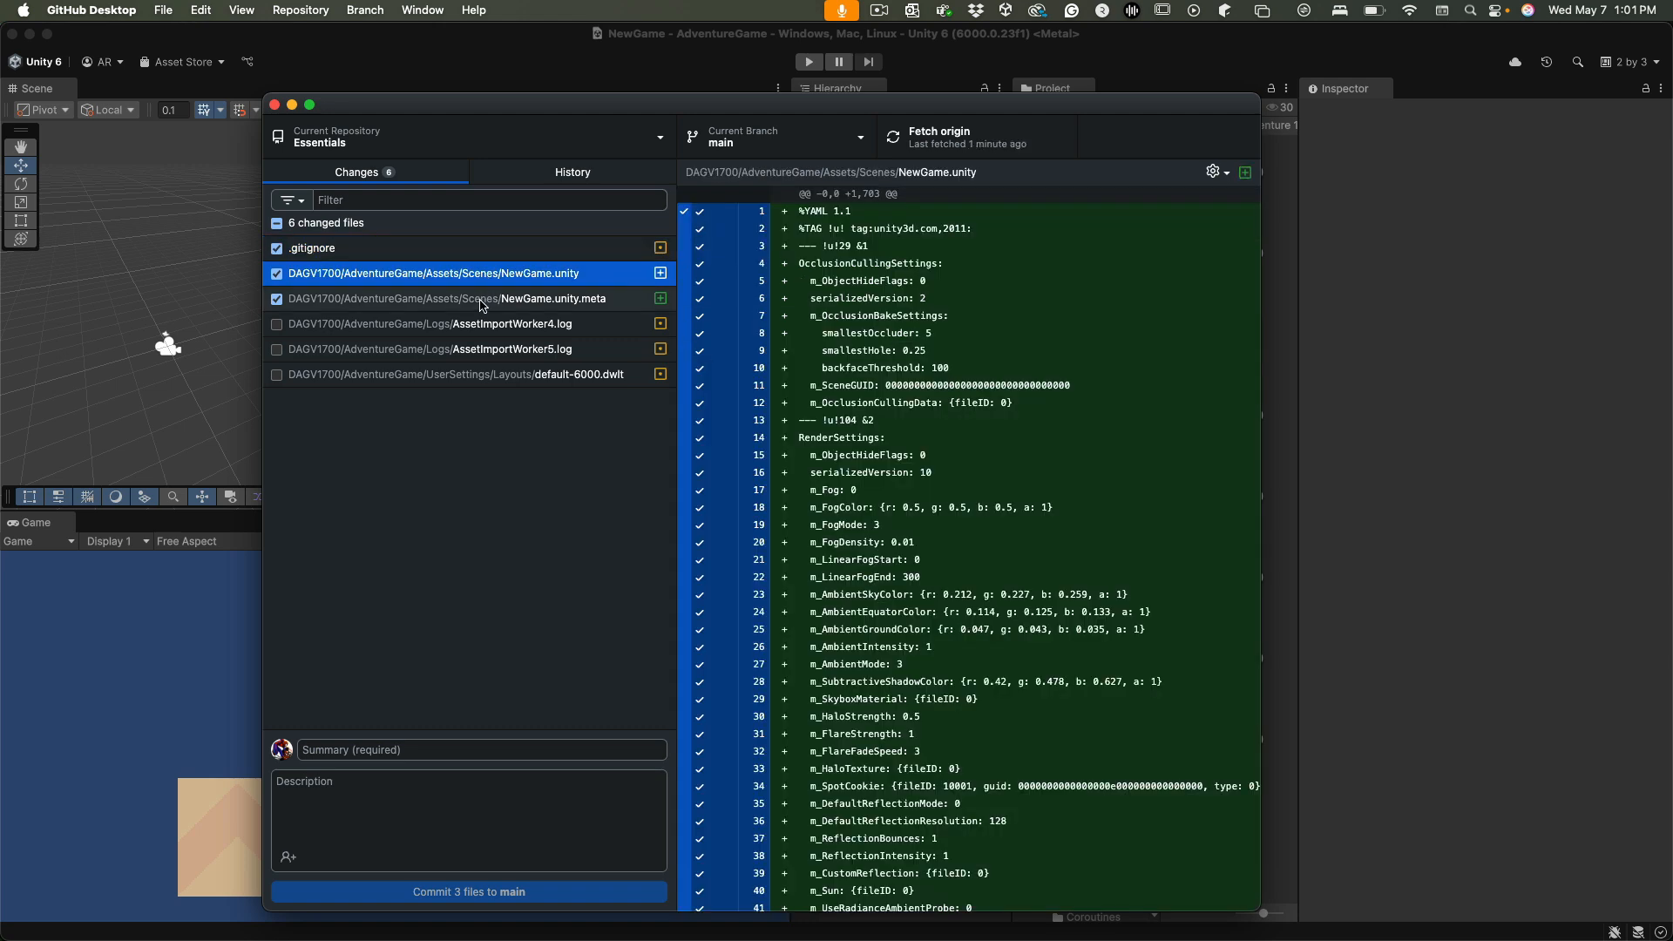
pyautogui.click(484, 300)
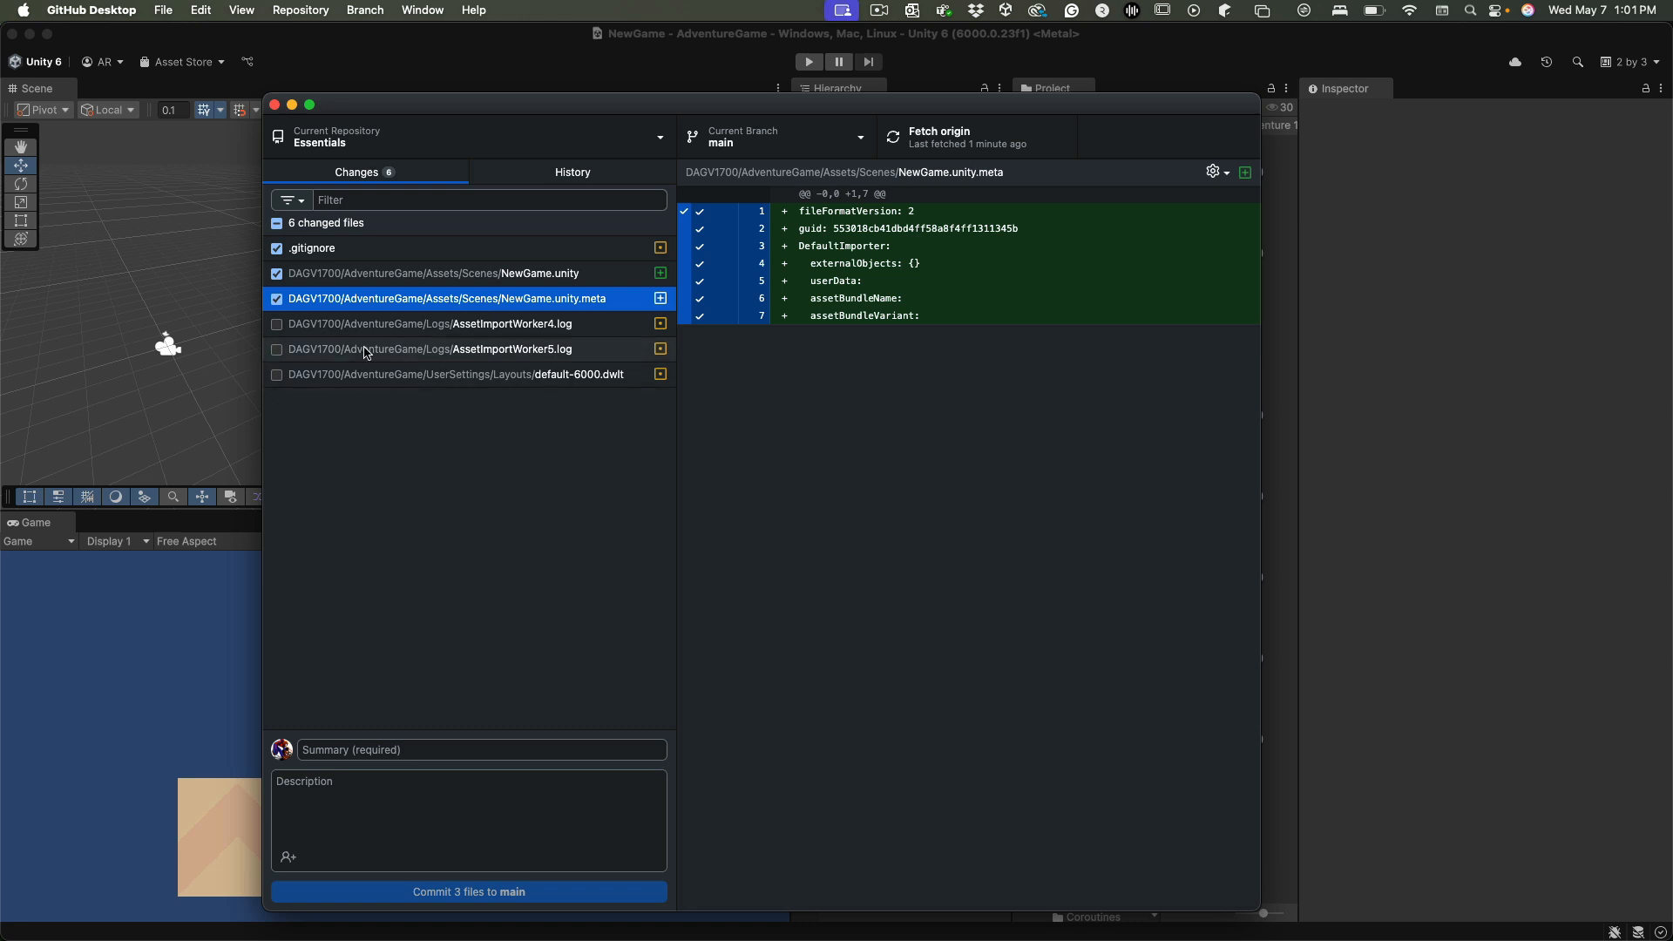
# Commit the three included files to main with the summary "Add NewGame to Project" and push the commit to origin
pyautogui.click(393, 751)
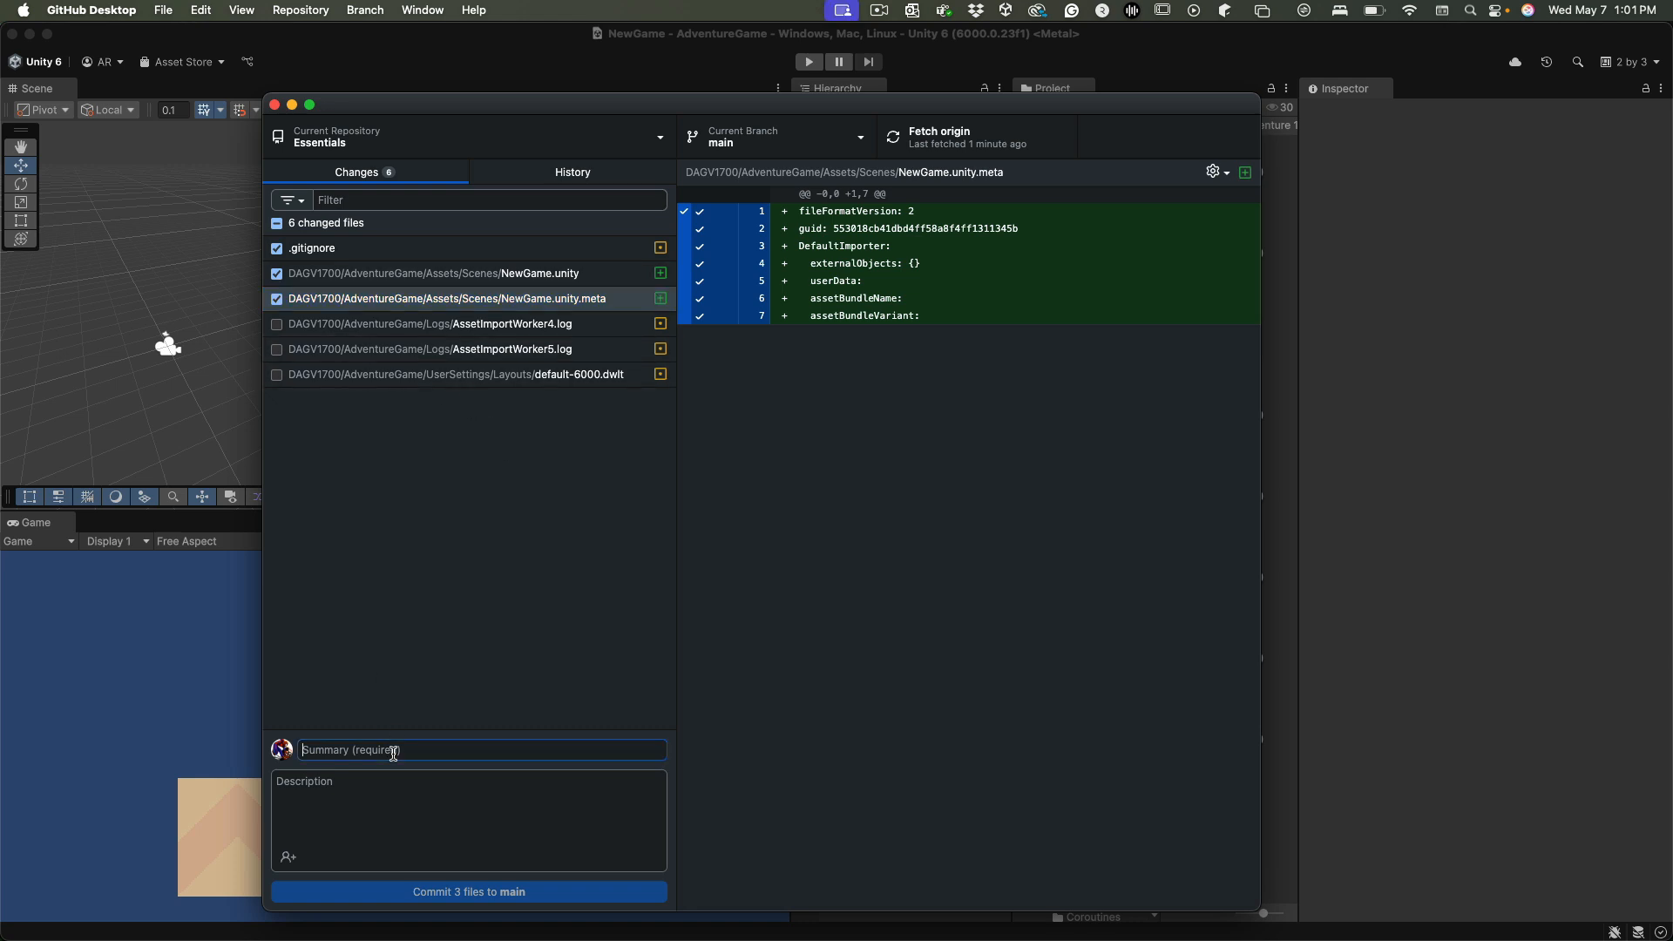
pyautogui.write('Add')
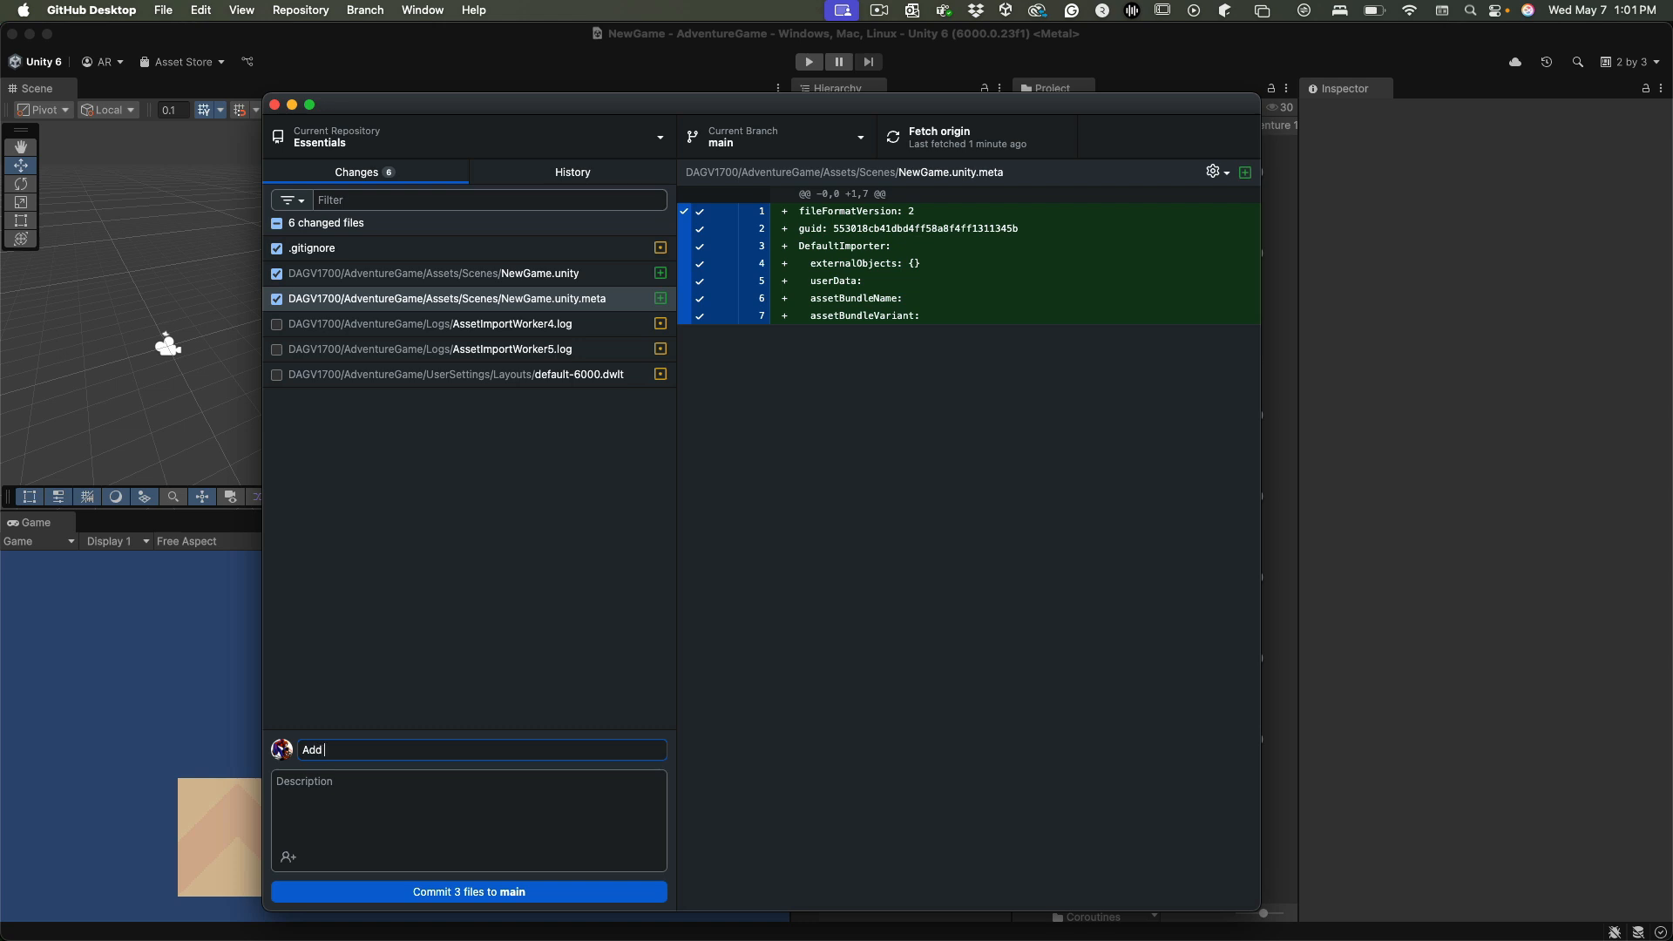
pyautogui.write(' new')
pyautogui.press('BackSpace')
pyautogui.press('BackSpace')
pyautogui.write('ewGame')
pyautogui.click(372, 893)
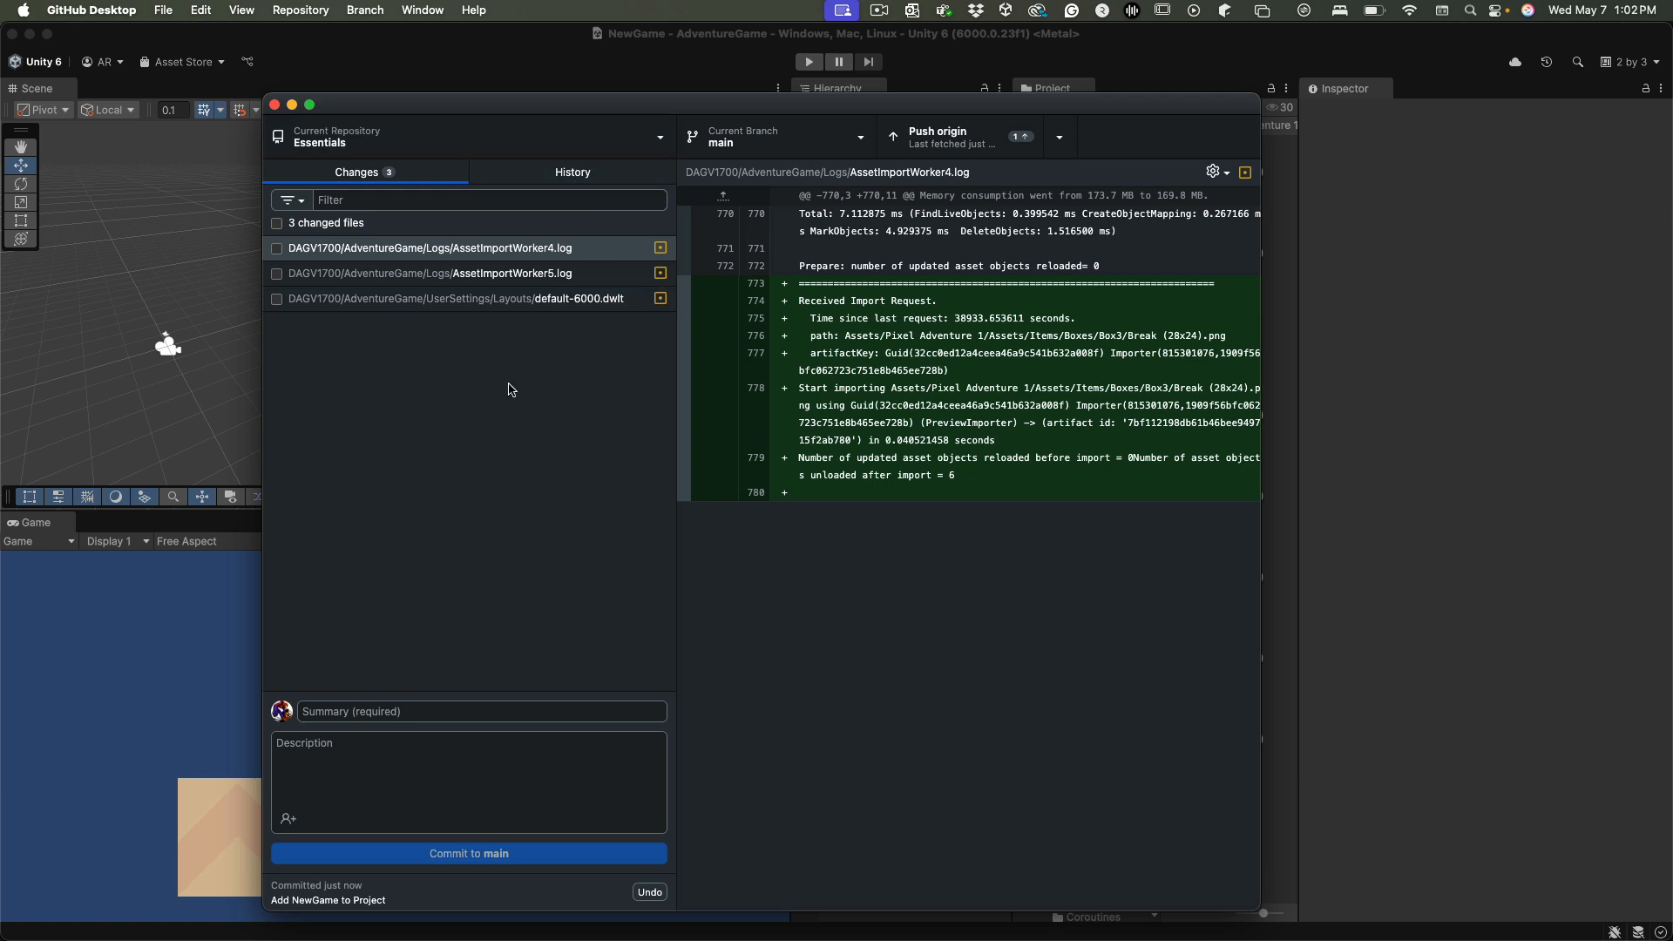
pyautogui.click(965, 135)
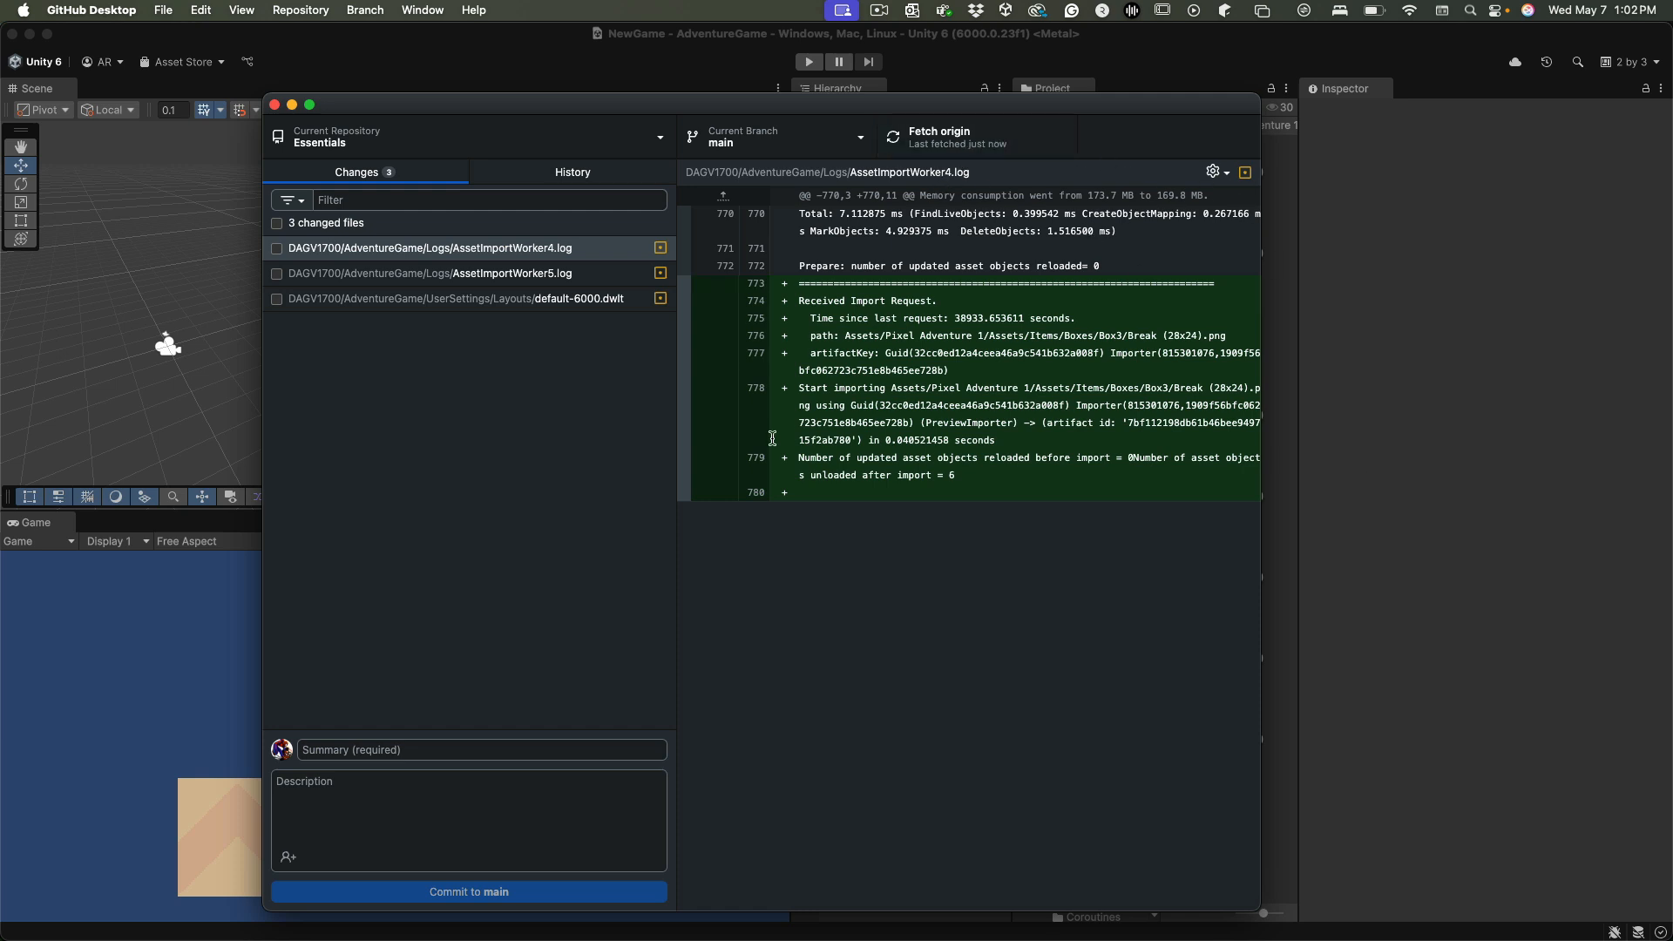
# Open the Essentials repository's main page on GitHub in Safari to check the pushed files, and return to GitHub Desktop
pyautogui.press('super+r')
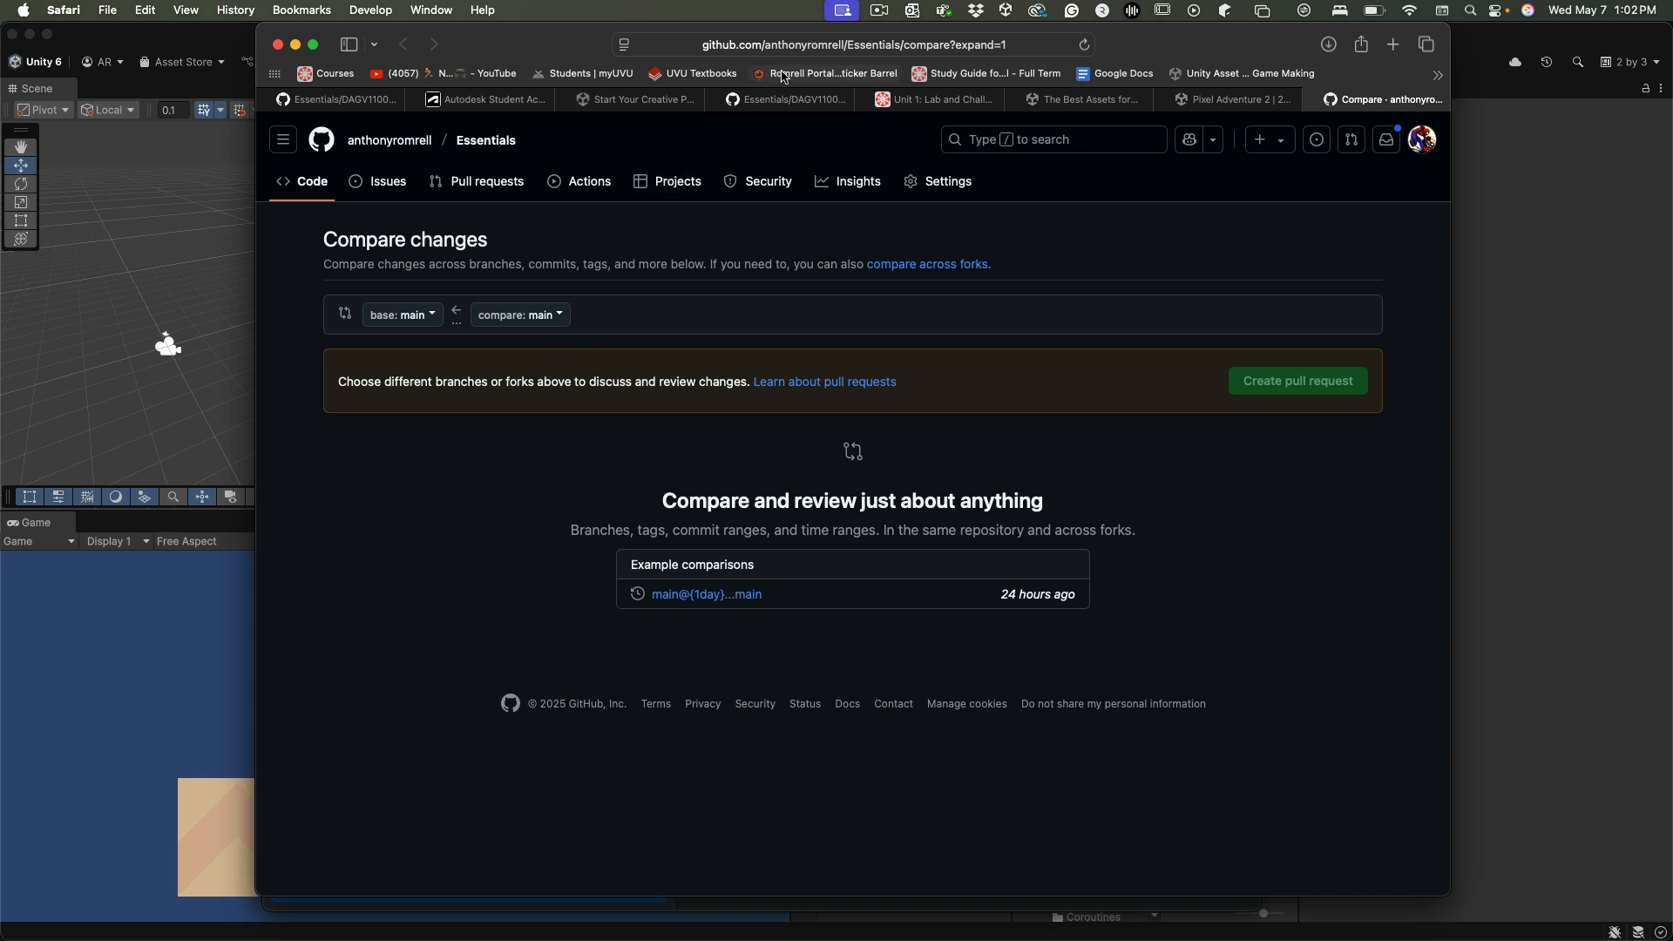
pyautogui.click(918, 45)
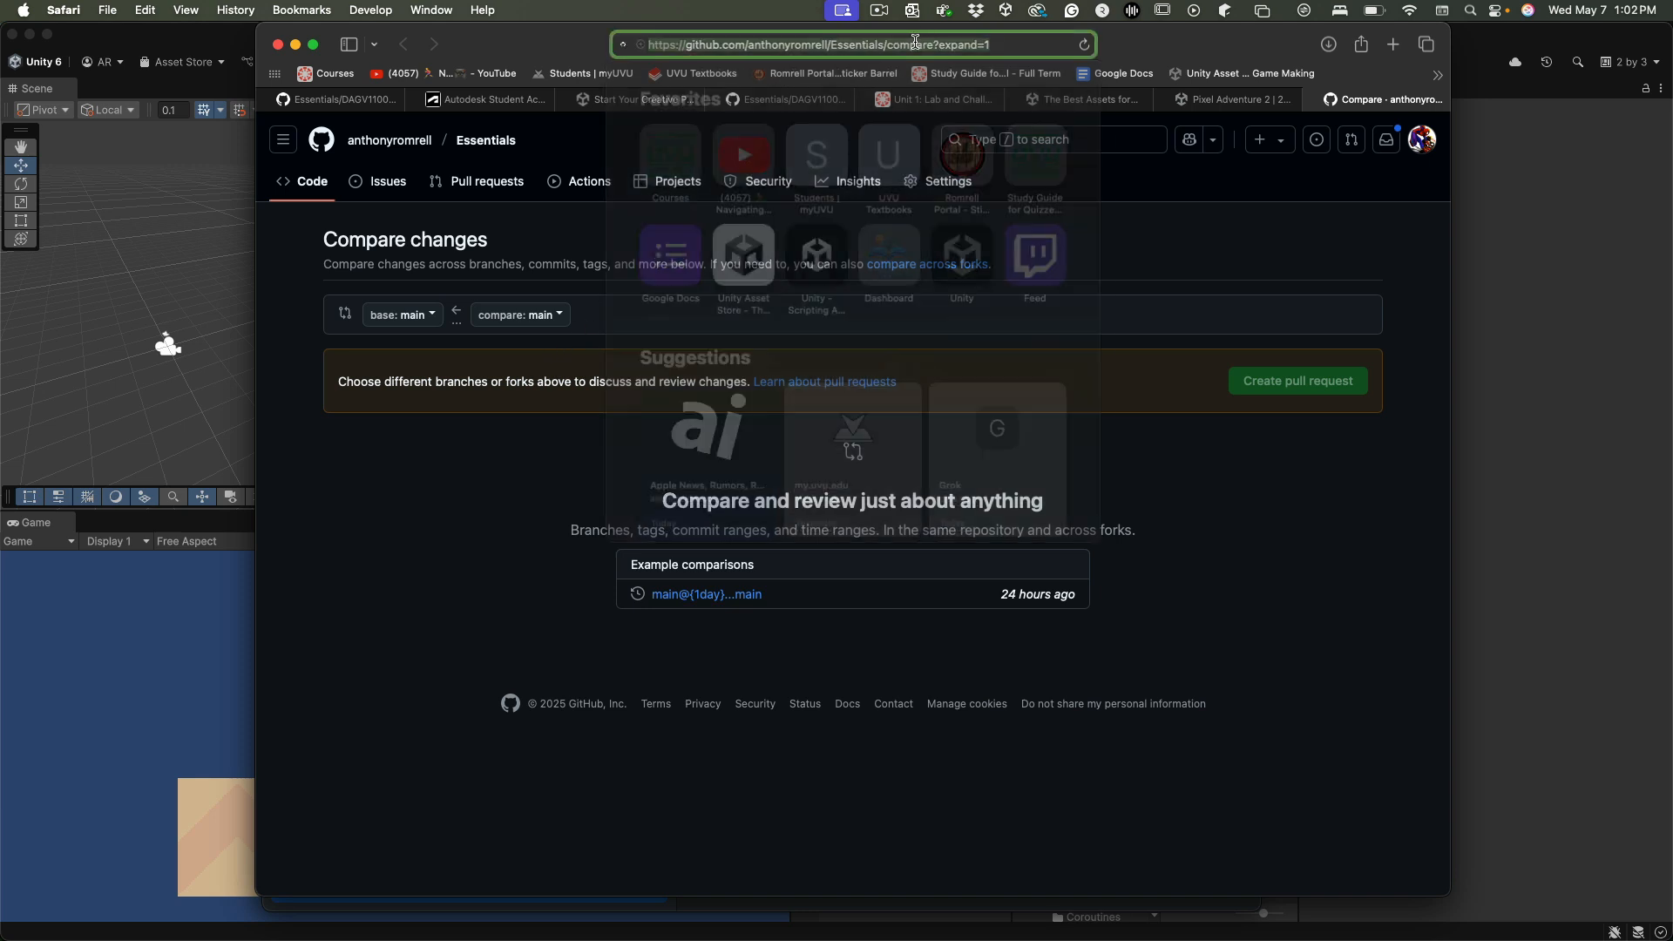
pyautogui.click(915, 45)
pyautogui.tripleClick(880, 46)
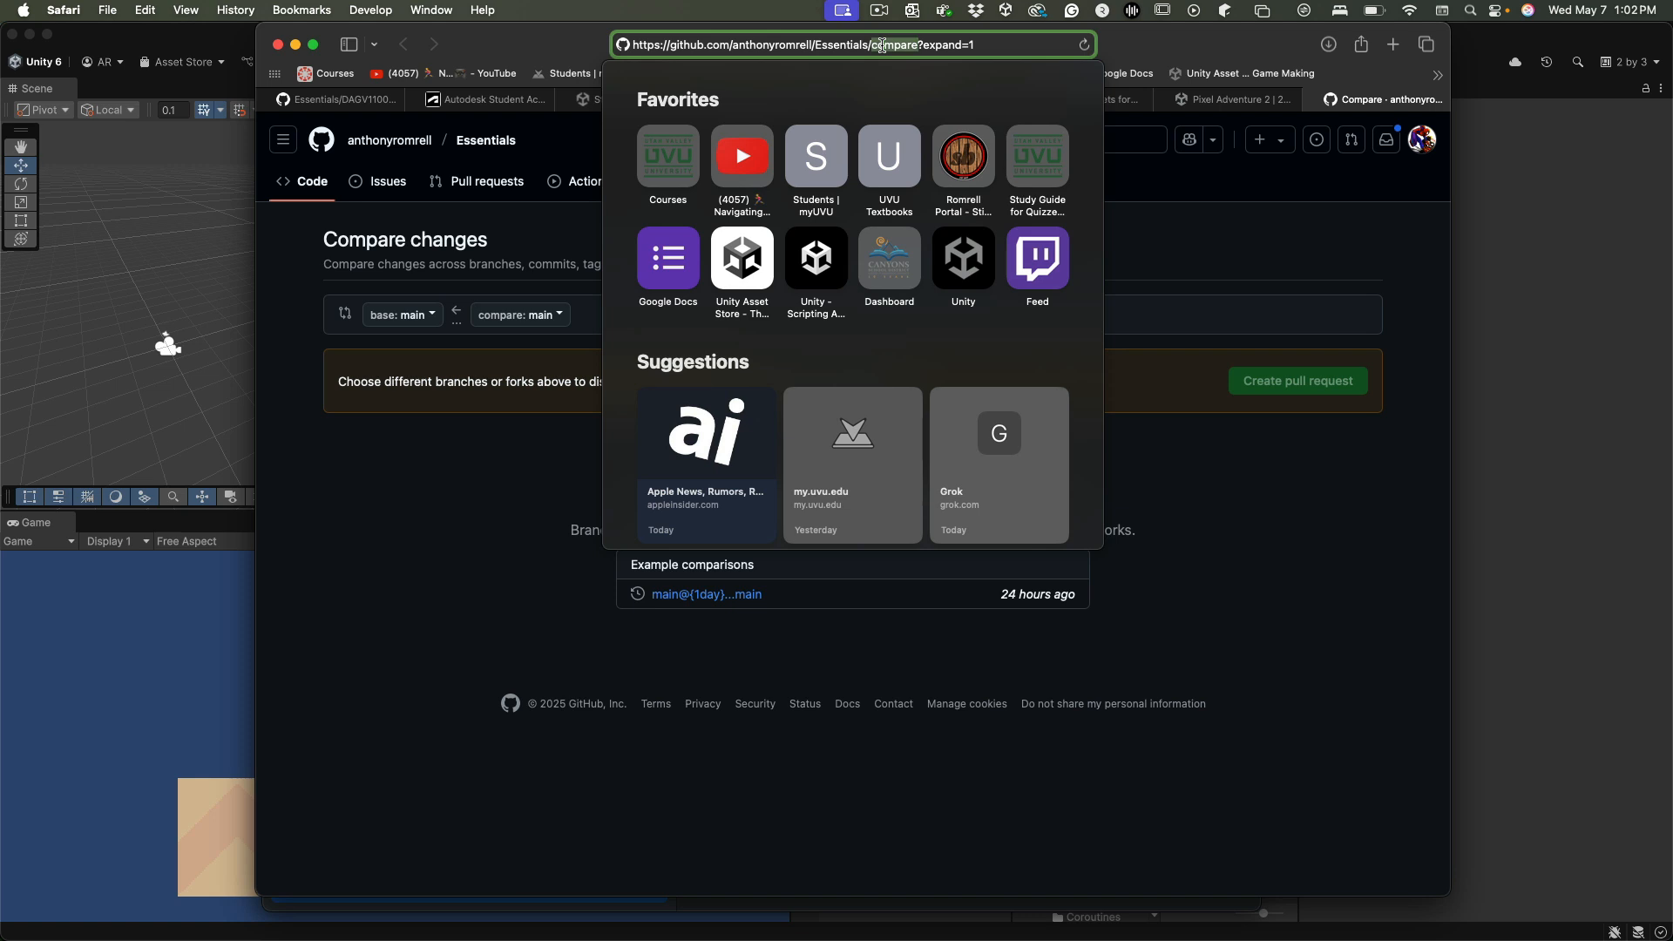
pyautogui.click(454, 133)
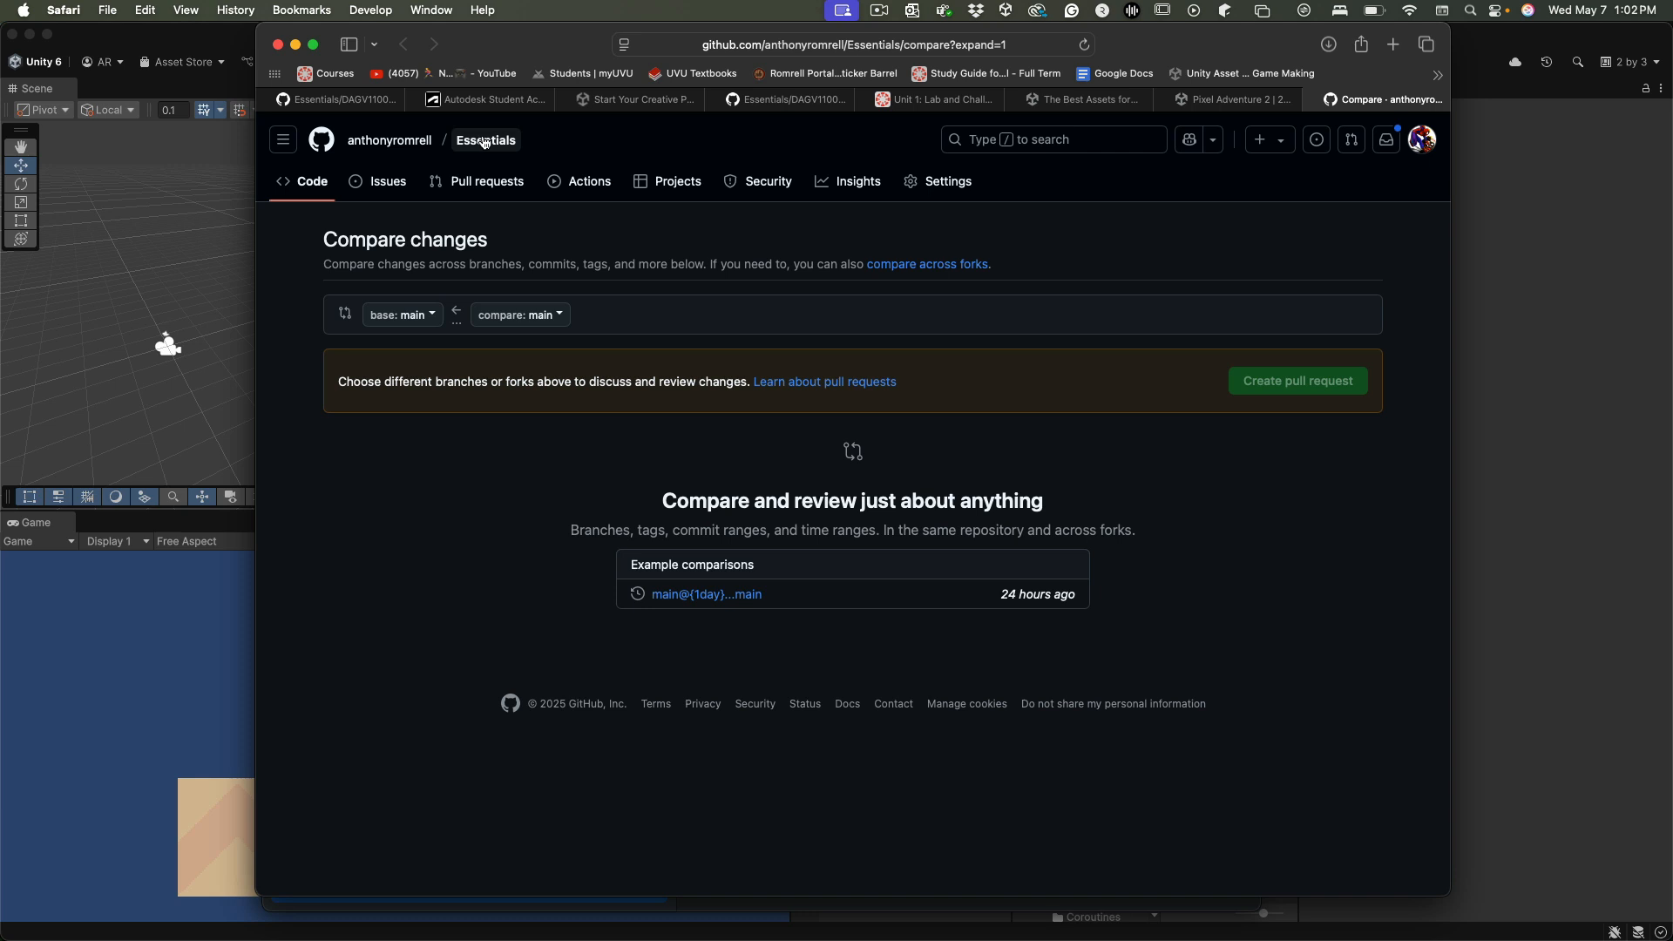
pyautogui.click(485, 142)
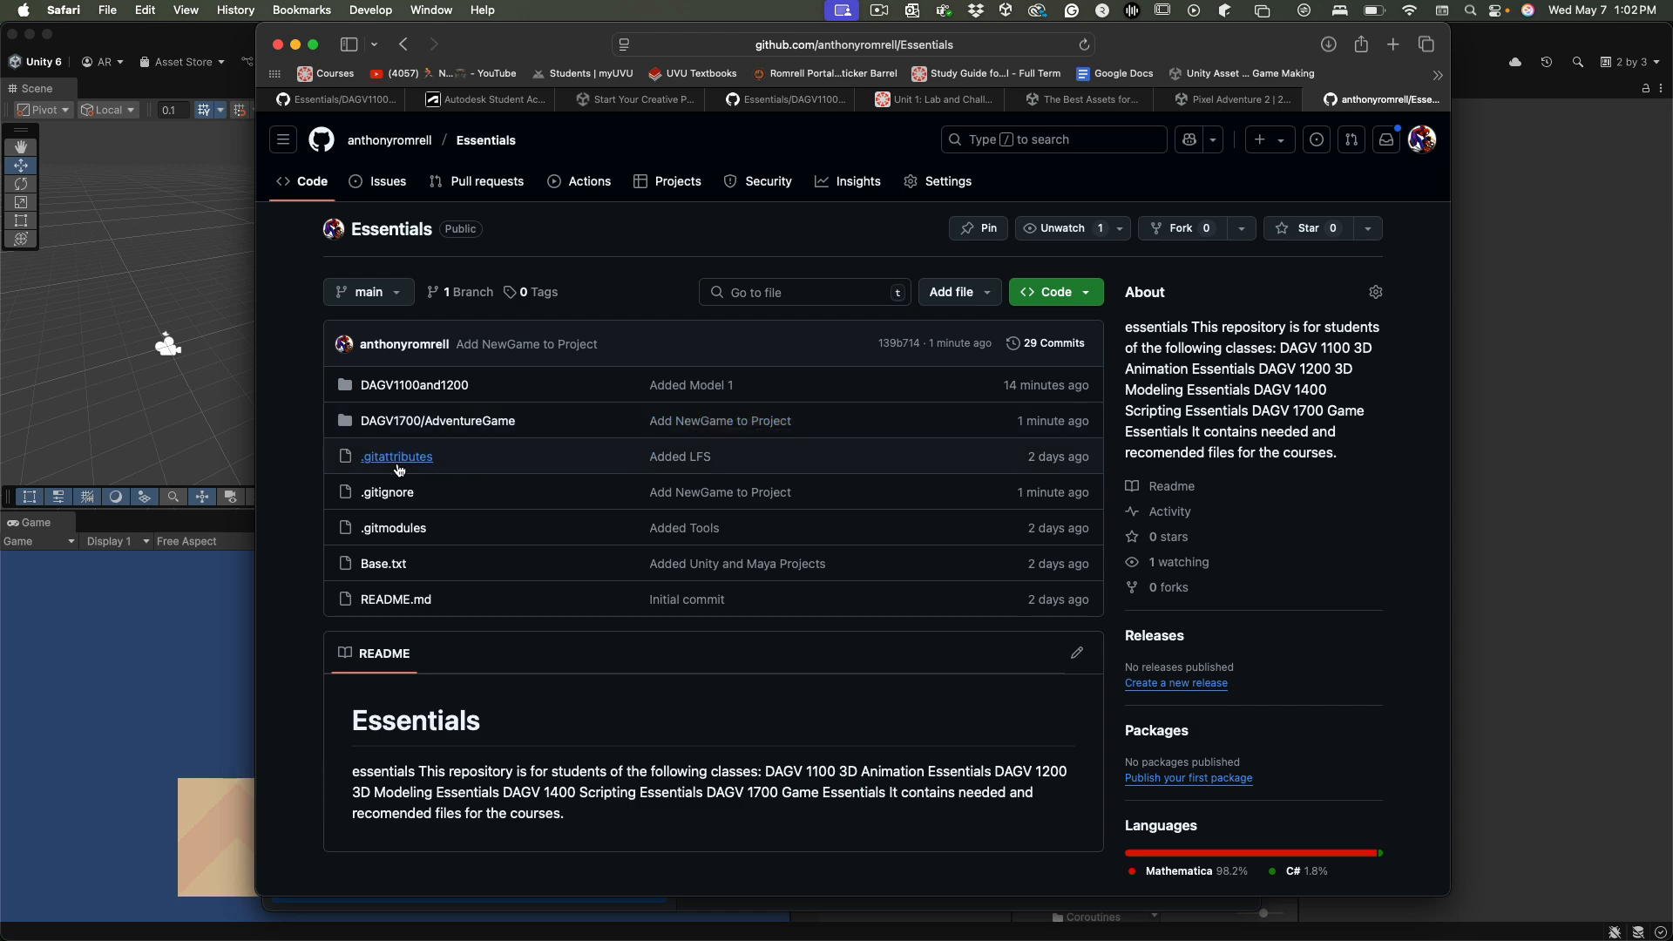
pyautogui.press('super+Tab')
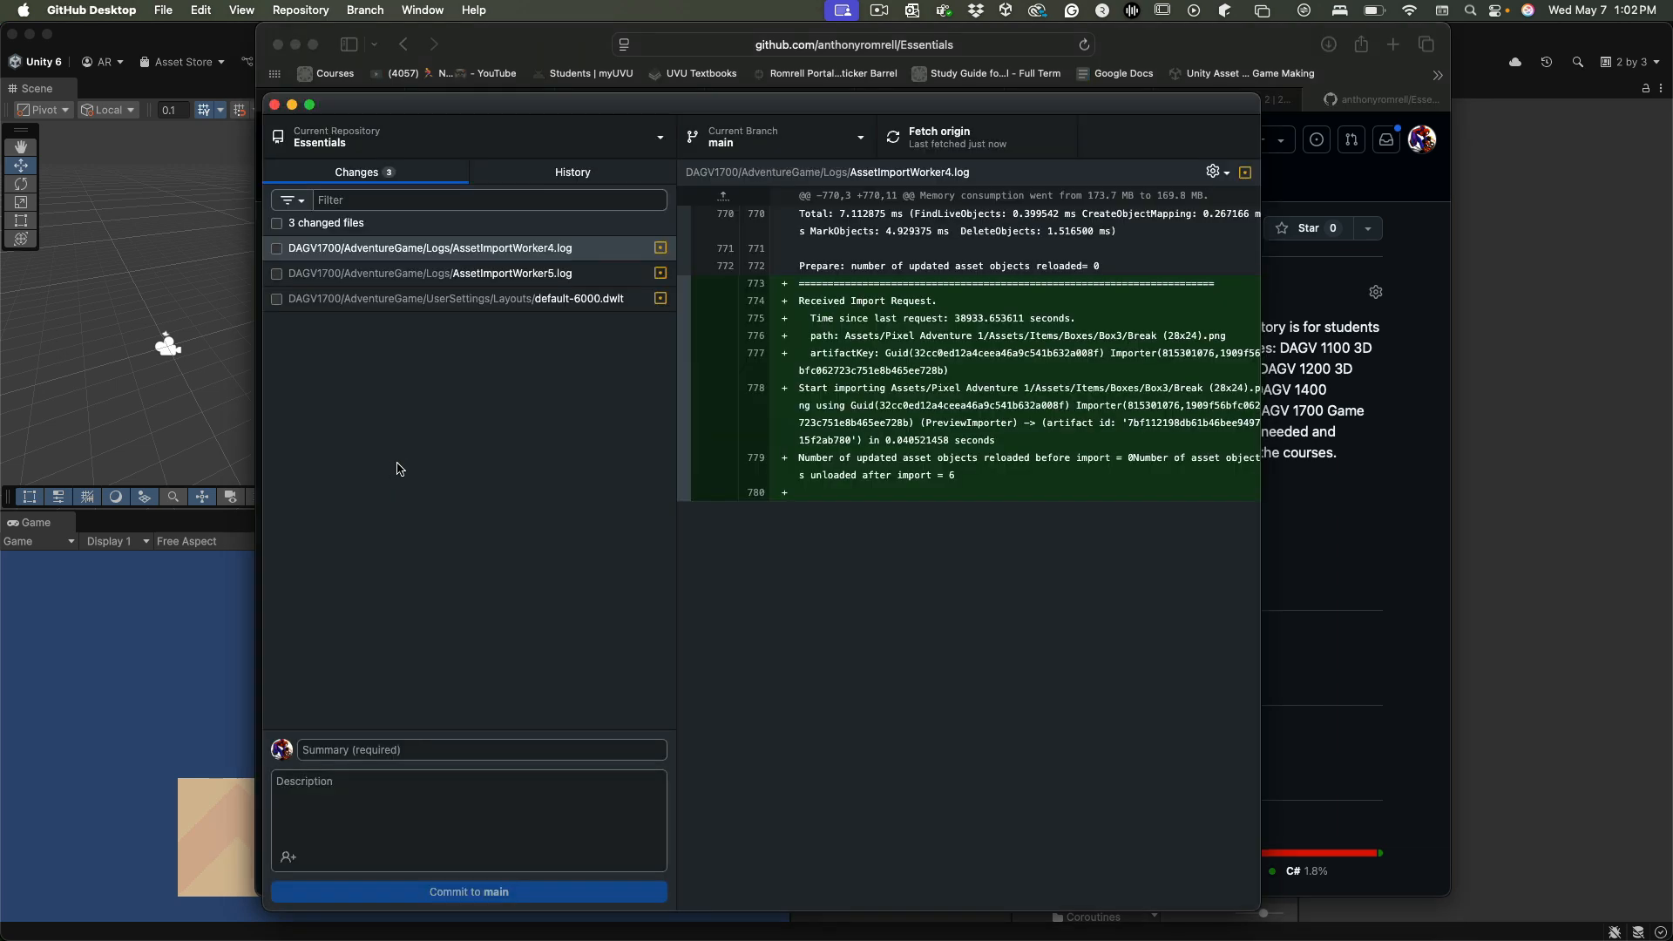